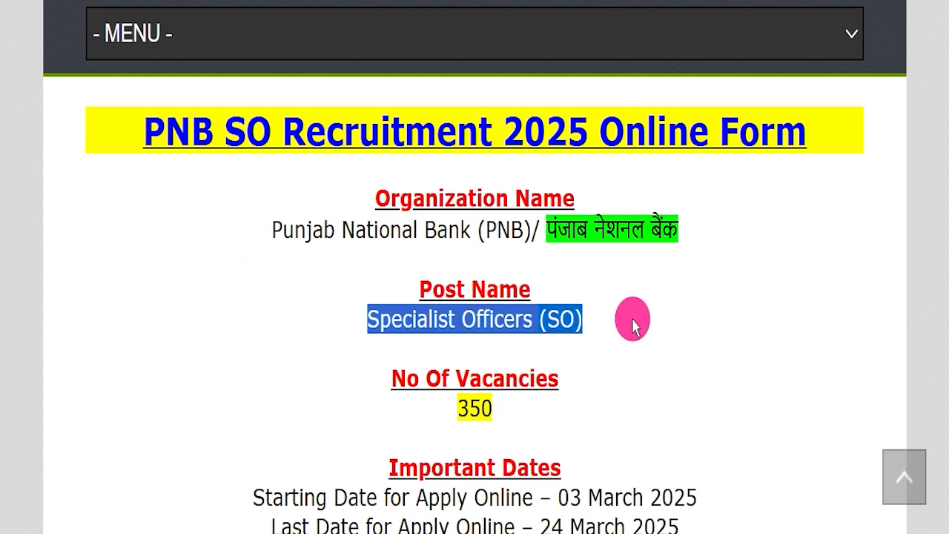
Highlight the number of vacancies in the PNB SO Recruitment 2025 job post
{"action": "left_click_drag", "start_coordinate": [388, 402], "coordinate": [577, 411]}
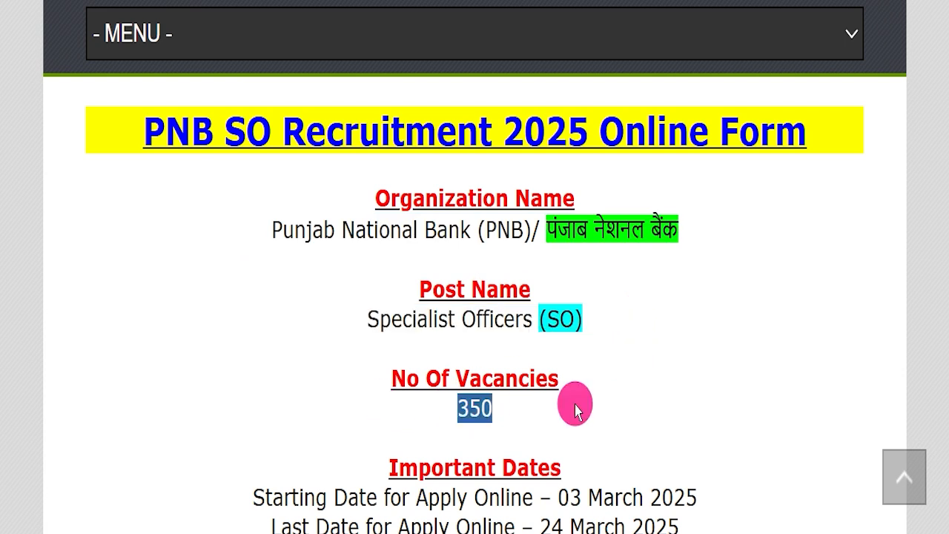
{"action": "left_click", "coordinate": [576, 413]}
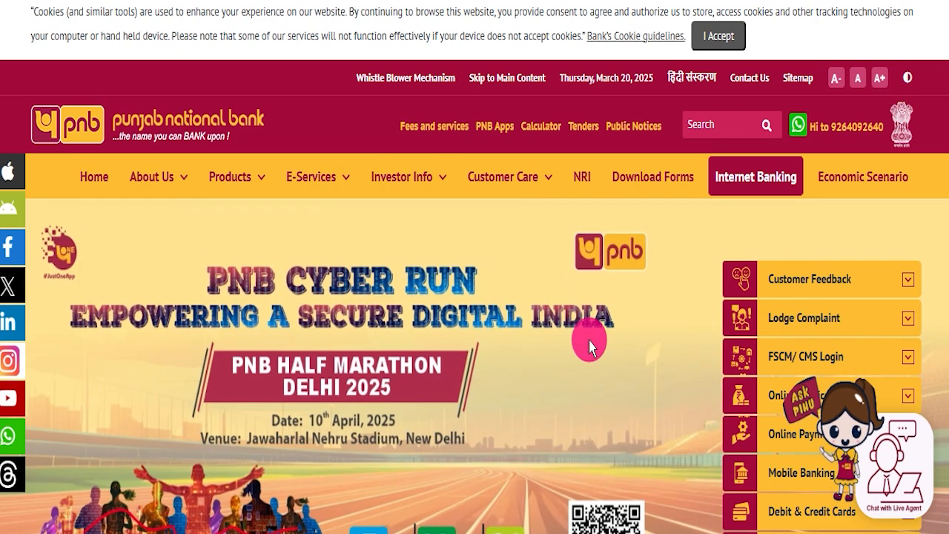
Look over the Punjab National Bank home page, including its banner, Whats New and Apply Online sections
{"action": "scroll", "coordinate": [590, 346], "scroll_direction": "down", "scroll_amount": 5}
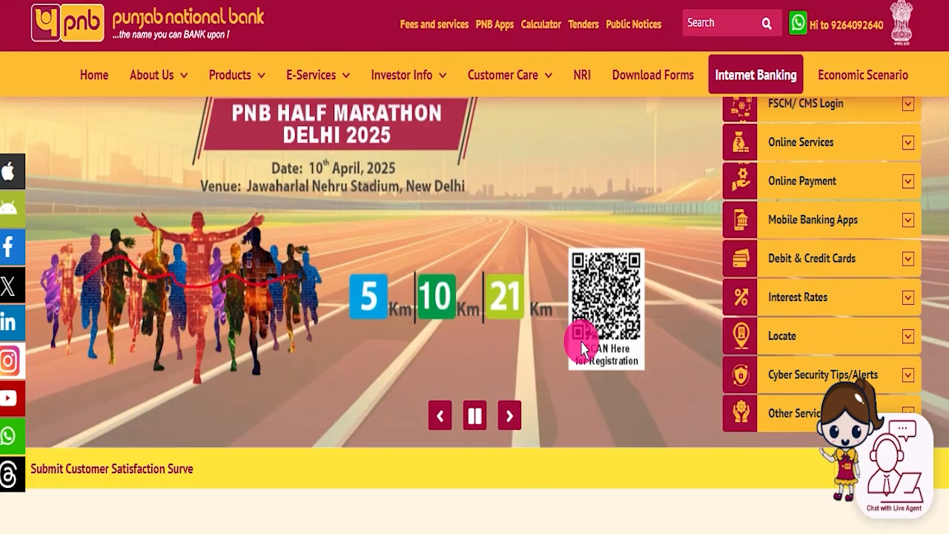
{"action": "scroll", "coordinate": [578, 283], "scroll_direction": "up", "scroll_amount": 5}
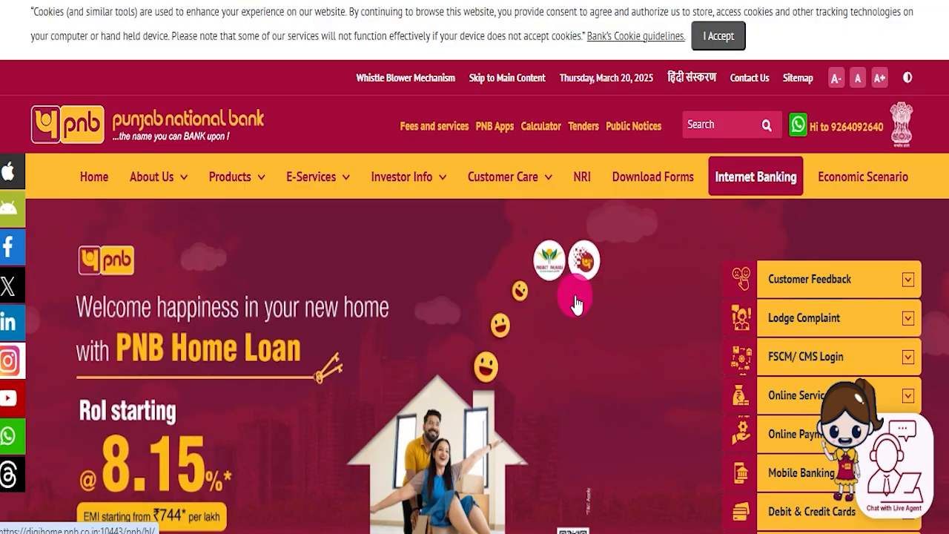
{"action": "scroll", "coordinate": [578, 307], "scroll_direction": "down", "scroll_amount": 5}
{"action": "scroll", "coordinate": [602, 323], "scroll_direction": "down", "scroll_amount": 4}
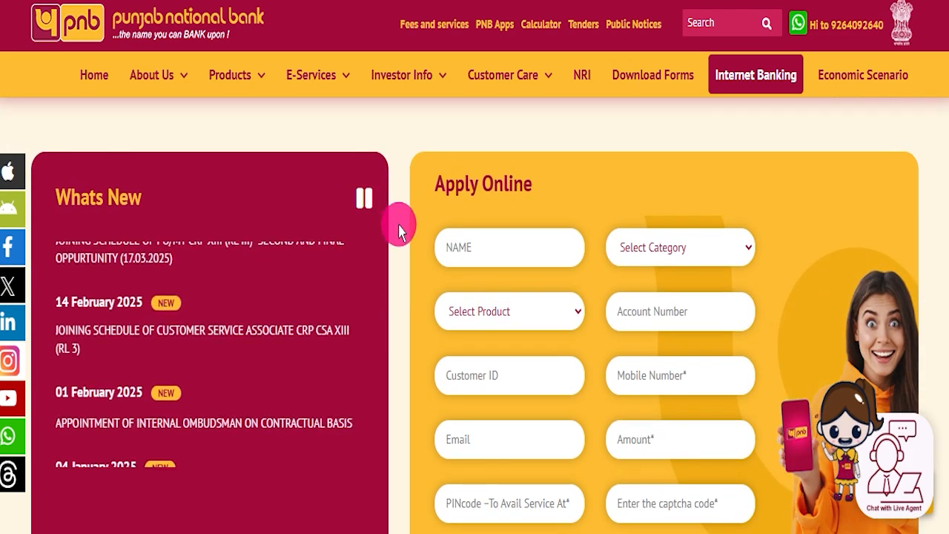
{"action": "scroll", "coordinate": [396, 222], "scroll_direction": "down", "scroll_amount": 8}
{"action": "scroll", "coordinate": [396, 247], "scroll_direction": "up", "scroll_amount": 15}
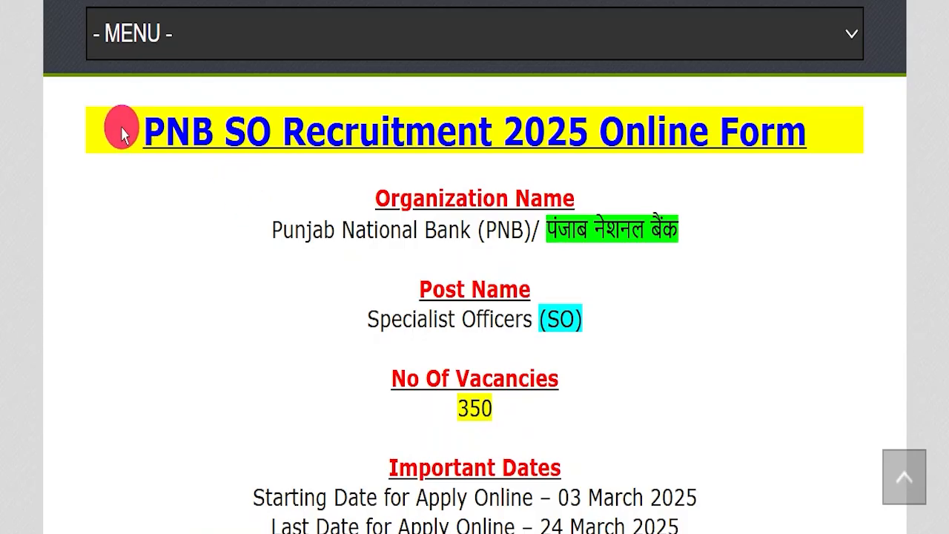
Look over the IndSarkariNaukri job post from the site header through the introduction to the PNB SO Recruitment 2025 Online Form heading
{"action": "left_click_drag", "start_coordinate": [114, 126], "coordinate": [762, 202]}
{"action": "left_click", "coordinate": [790, 209]}
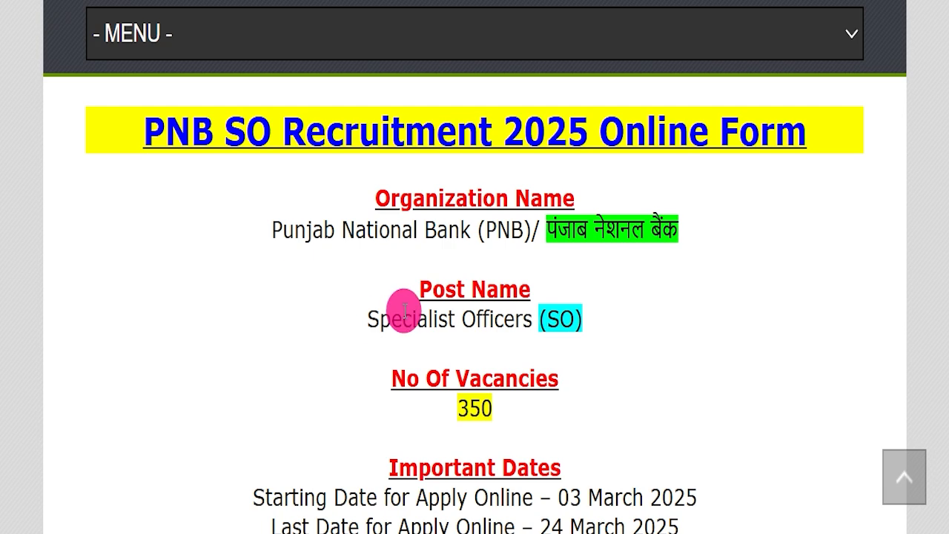
{"action": "scroll", "coordinate": [253, 286], "scroll_direction": "up", "scroll_amount": 1}
{"action": "scroll", "coordinate": [253, 287], "scroll_direction": "up", "scroll_amount": 10}
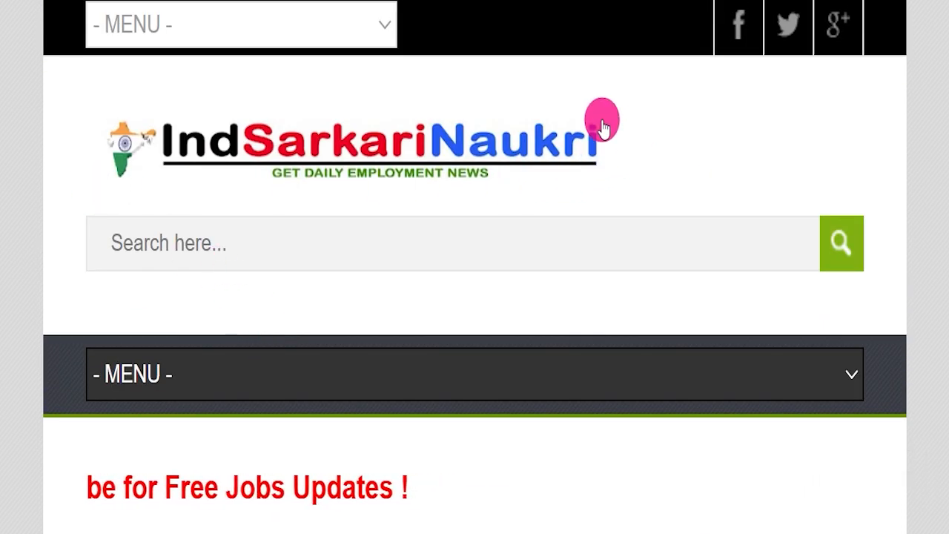
{"action": "scroll", "coordinate": [373, 246], "scroll_direction": "down", "scroll_amount": 5}
{"action": "scroll", "coordinate": [378, 267], "scroll_direction": "down", "scroll_amount": 3}
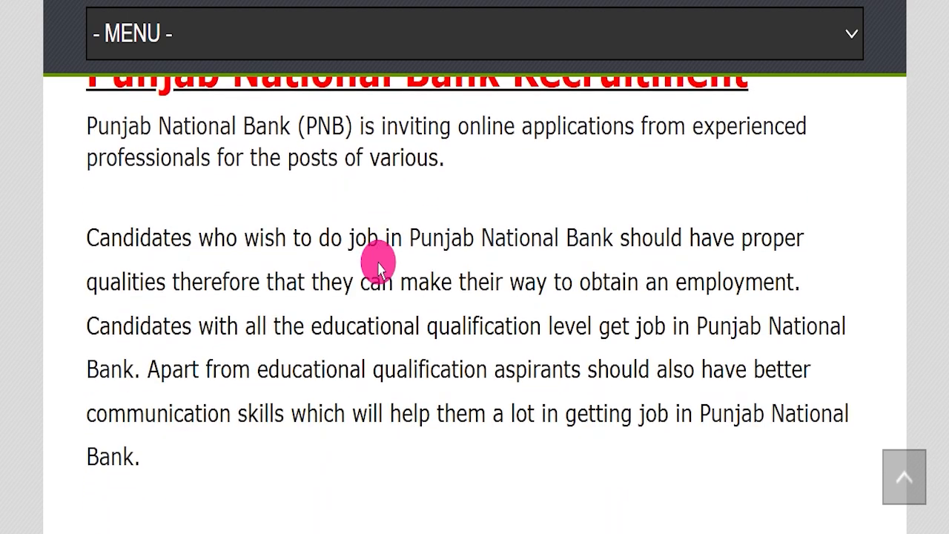
{"action": "scroll", "coordinate": [380, 263], "scroll_direction": "down", "scroll_amount": 5}
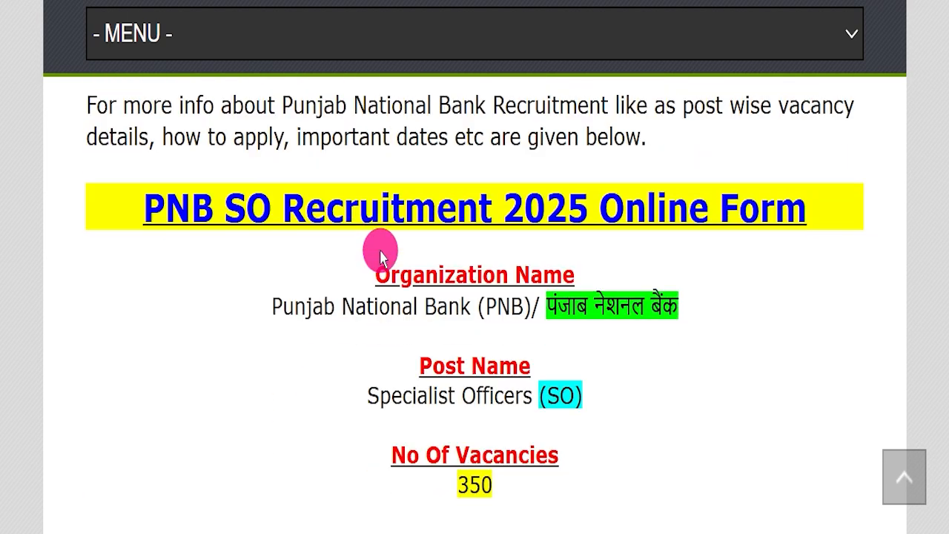
{"action": "scroll", "coordinate": [381, 251], "scroll_direction": "down", "scroll_amount": 1}
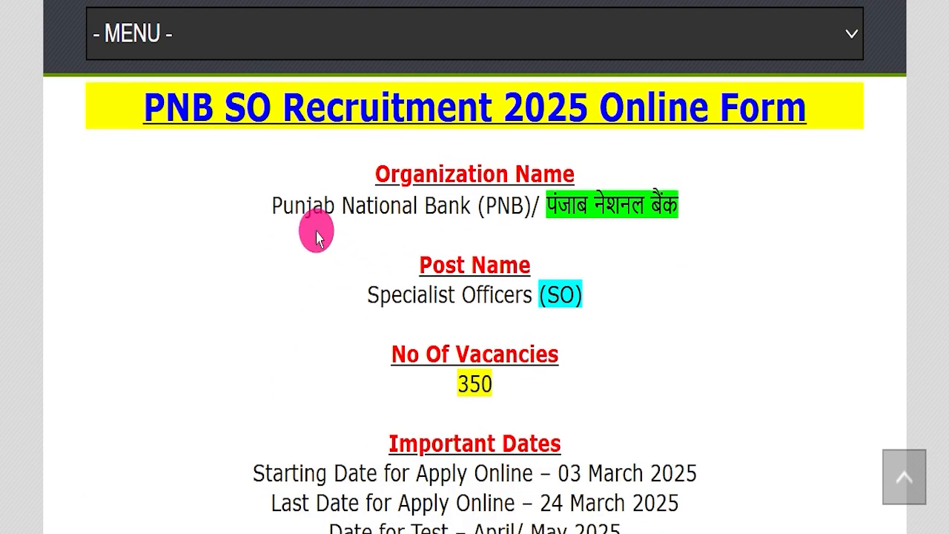
{"action": "scroll", "coordinate": [316, 232], "scroll_direction": "up", "scroll_amount": 1}
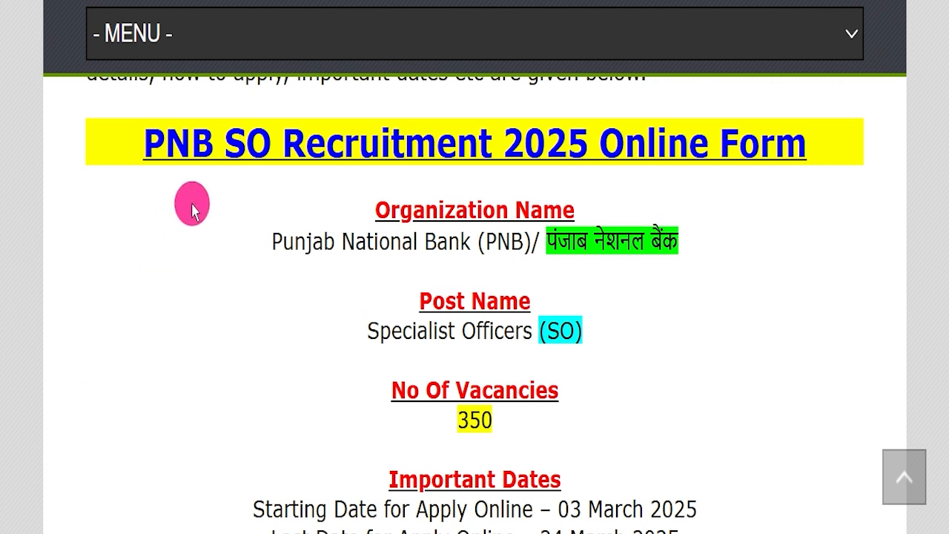
Highlight the recruitment title, organization name, post name and number of vacancies one after another
{"action": "left_click_drag", "start_coordinate": [116, 145], "coordinate": [807, 111]}
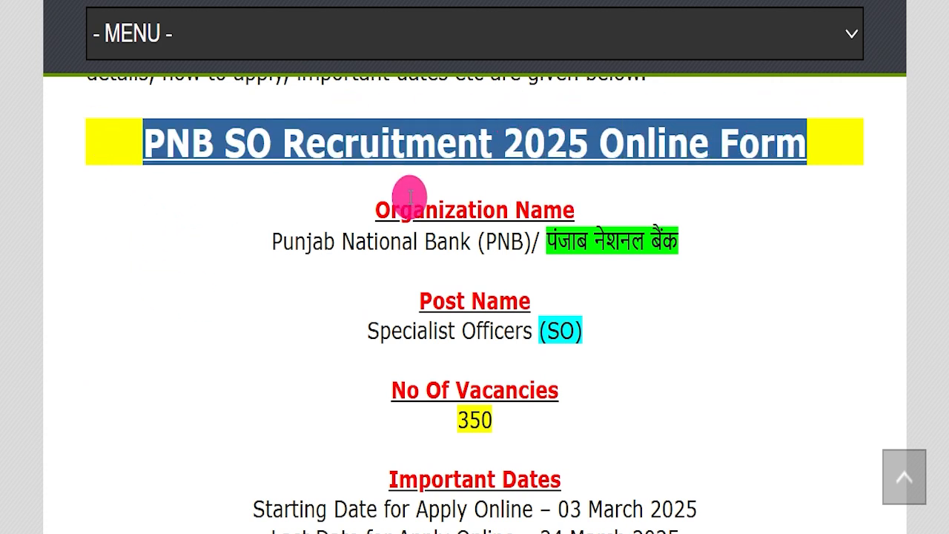
{"action": "left_click_drag", "start_coordinate": [248, 237], "coordinate": [704, 238]}
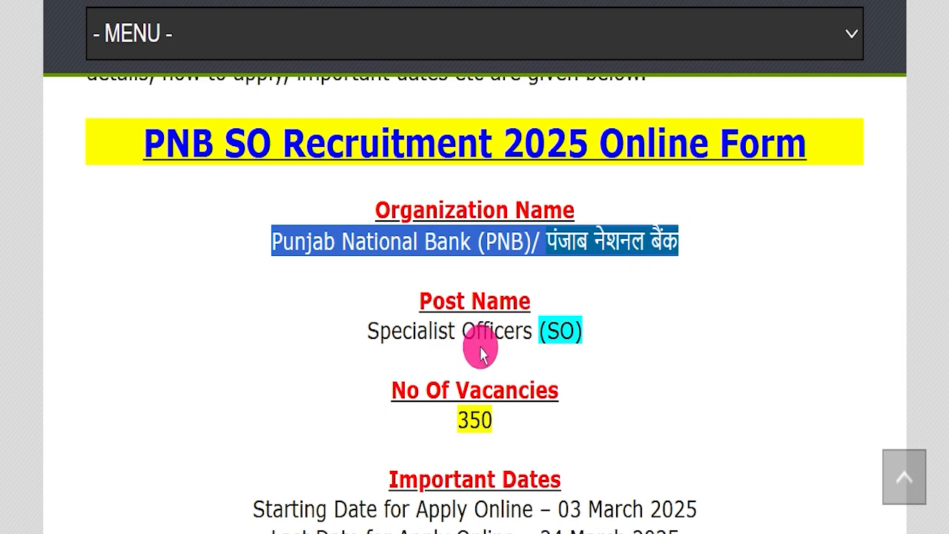
{"action": "left_click_drag", "start_coordinate": [333, 334], "coordinate": [659, 329]}
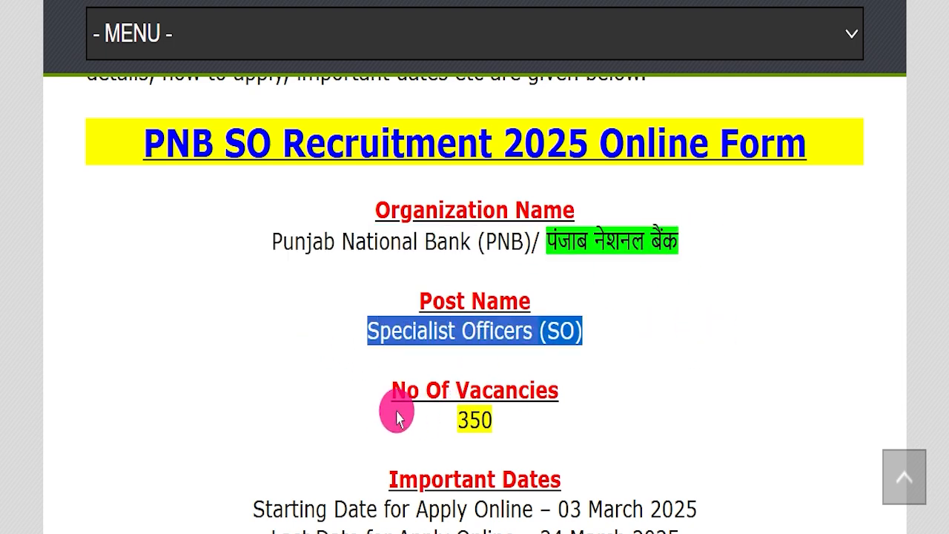
{"action": "left_click_drag", "start_coordinate": [363, 409], "coordinate": [677, 409]}
{"action": "left_click", "coordinate": [653, 399]}
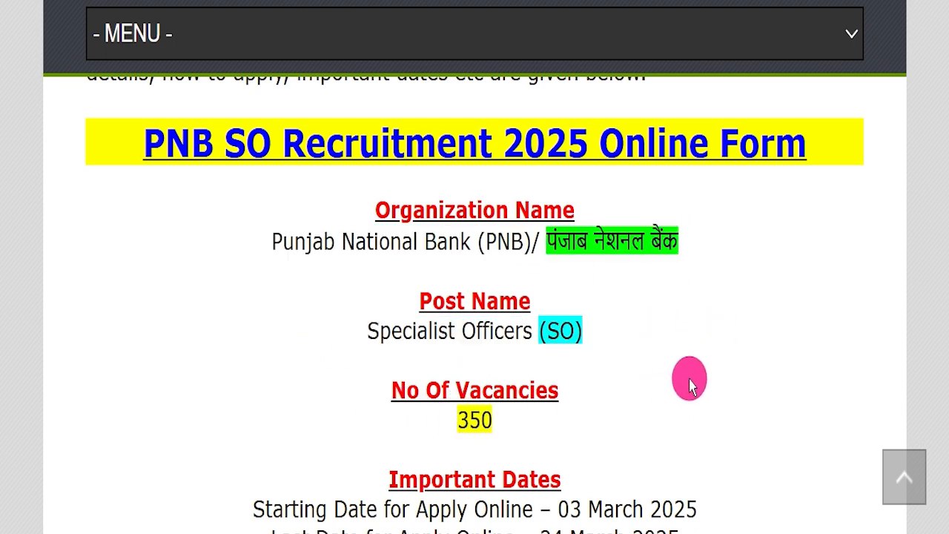
Review the important dates and highlight the required degrees under Educational Qualification
{"action": "scroll", "coordinate": [697, 367], "scroll_direction": "down", "scroll_amount": 2}
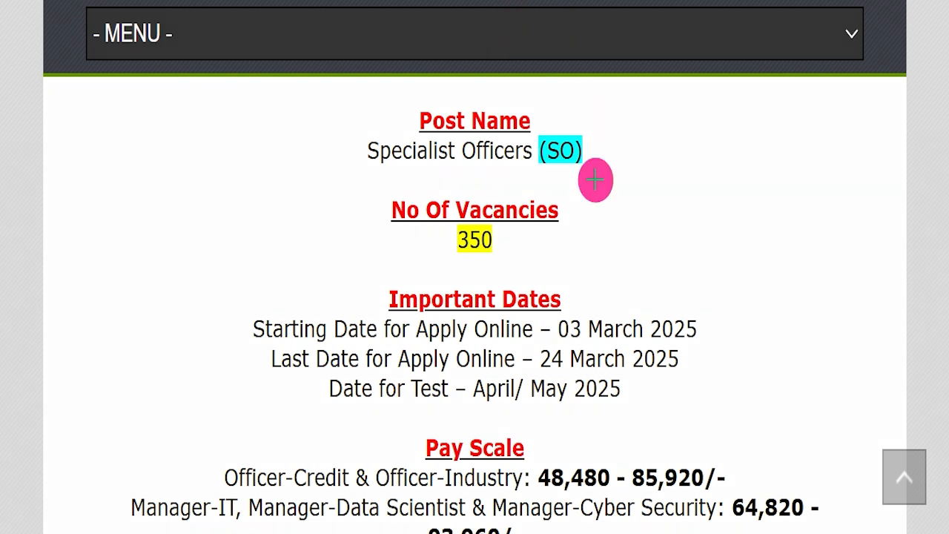
{"action": "mouse_move", "coordinate": [684, 356]}
{"action": "left_mouse_down"}
{"action": "mouse_move", "coordinate": [747, 309]}
{"action": "mouse_move", "coordinate": [802, 298]}
{"action": "left_mouse_up"}
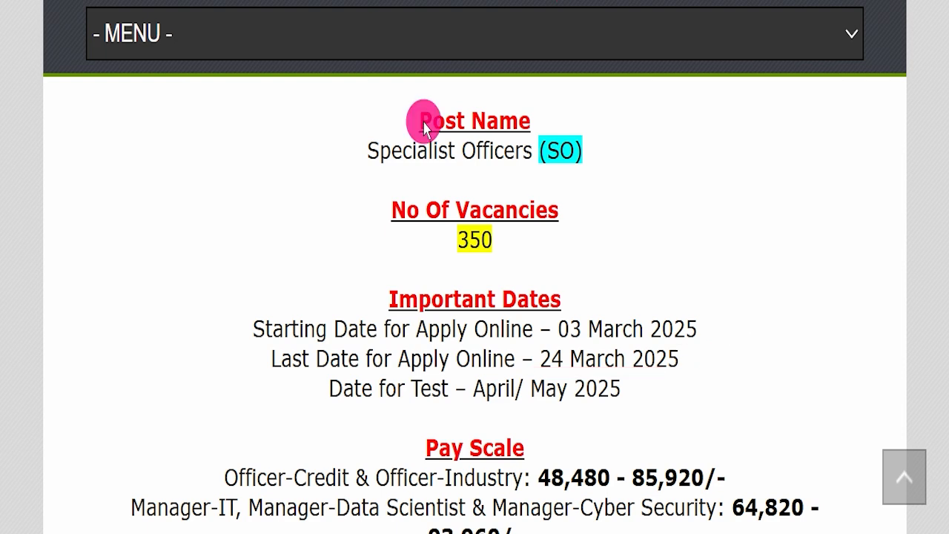
{"action": "scroll", "coordinate": [424, 128], "scroll_direction": "down", "scroll_amount": 5}
{"action": "left_click_drag", "start_coordinate": [208, 326], "coordinate": [753, 316]}
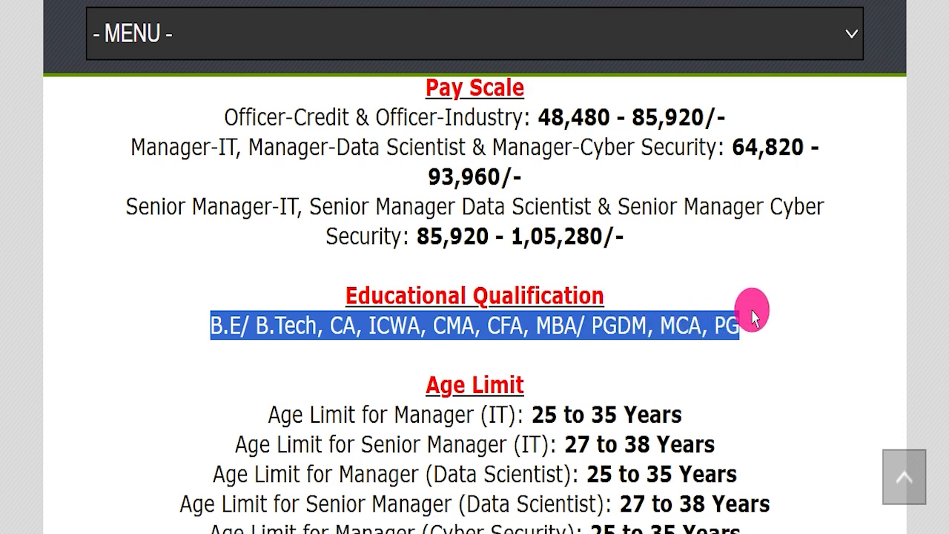
{"action": "scroll", "coordinate": [763, 325], "scroll_direction": "down", "scroll_amount": 3}
{"action": "left_click", "coordinate": [759, 252]}
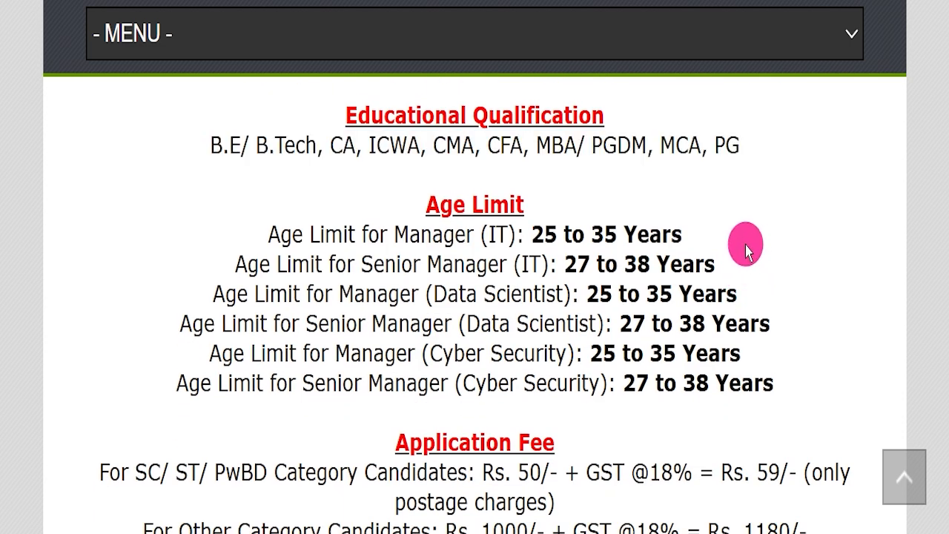
Highlight the minimum and maximum ages for the manager and senior manager posts under Age Limit
{"action": "double_click", "coordinate": [545, 233]}
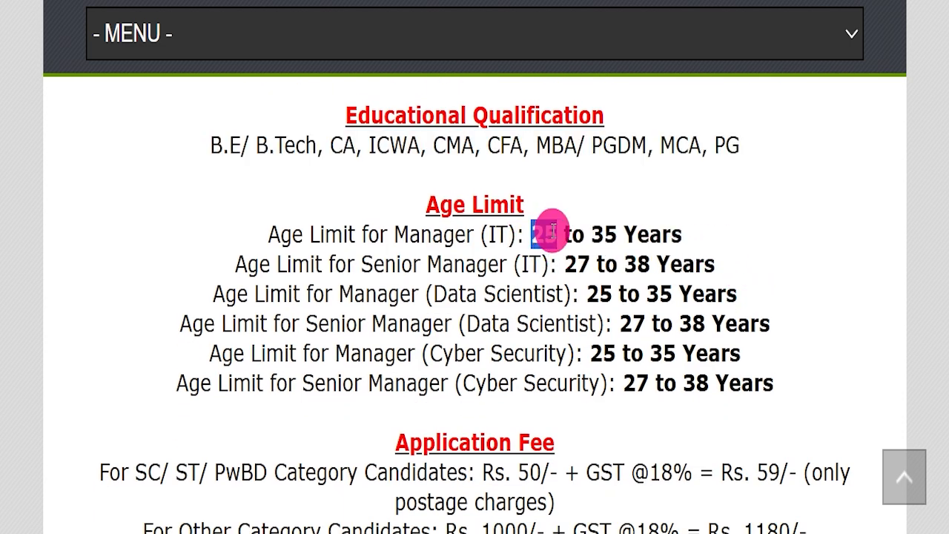
{"action": "double_click", "coordinate": [576, 264]}
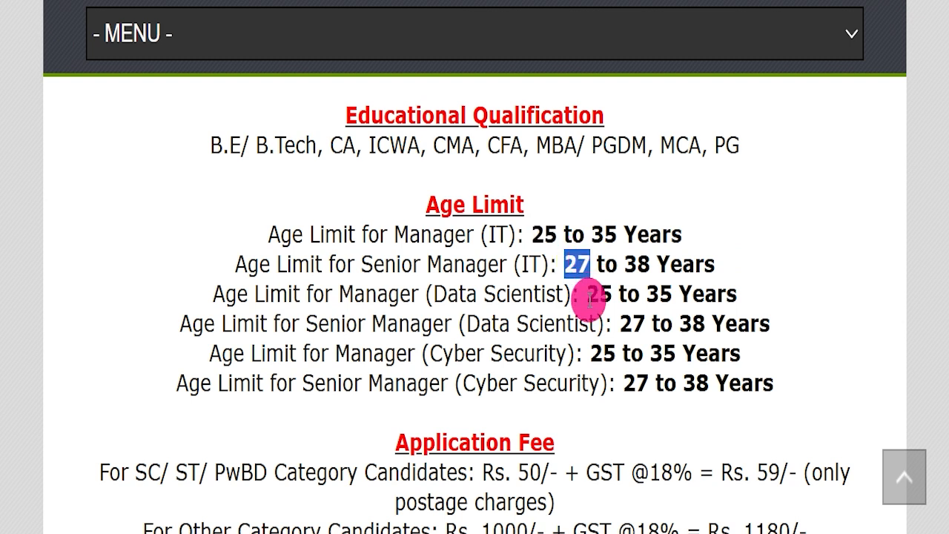
{"action": "left_click", "coordinate": [591, 221]}
{"action": "left_click_drag", "start_coordinate": [624, 256], "coordinate": [682, 255]}
{"action": "left_click_drag", "start_coordinate": [680, 322], "coordinate": [726, 318]}
{"action": "left_click_drag", "start_coordinate": [682, 377], "coordinate": [741, 375]}
{"action": "left_click", "coordinate": [547, 326]}
Highlight the fee for other category candidates and the online payment mode under Application Fee
{"action": "scroll", "coordinate": [487, 311], "scroll_direction": "down", "scroll_amount": 2}
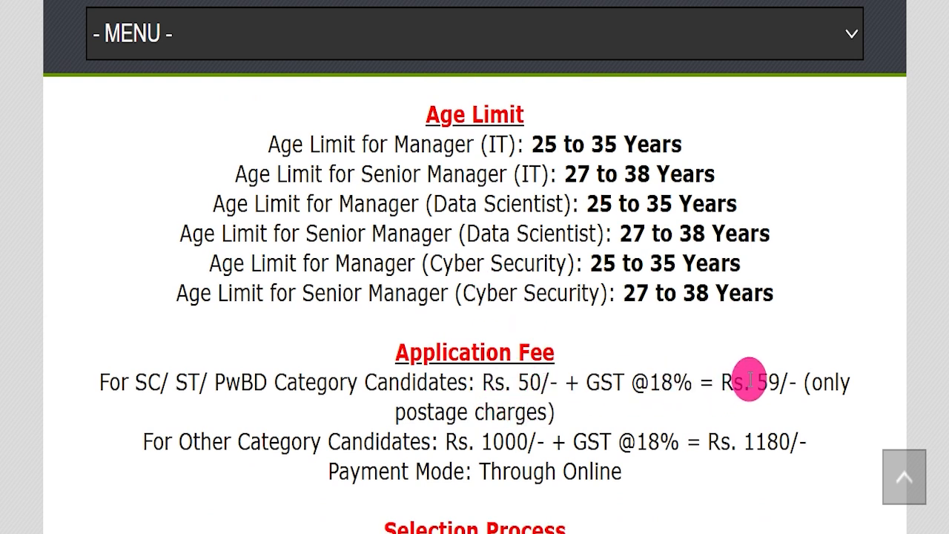
{"action": "left_click_drag", "start_coordinate": [744, 441], "coordinate": [810, 443]}
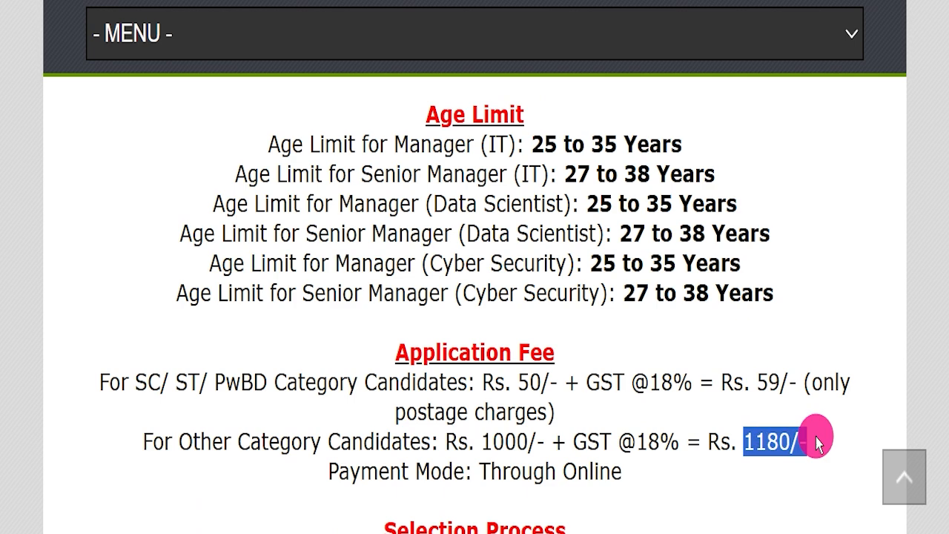
{"action": "left_click", "coordinate": [723, 454]}
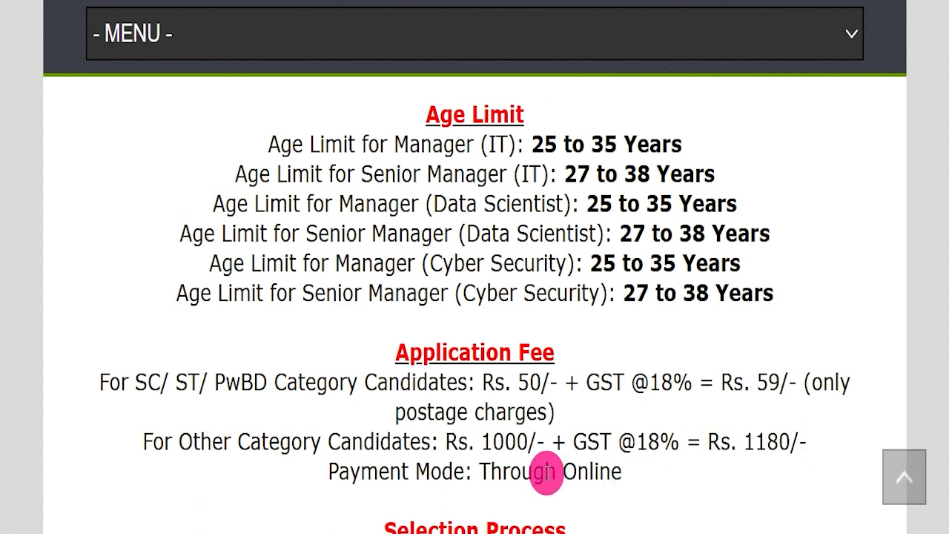
{"action": "left_click_drag", "start_coordinate": [561, 472], "coordinate": [650, 460]}
Review the selection process and highlight the apply mode and job location
{"action": "scroll", "coordinate": [645, 407], "scroll_direction": "down", "scroll_amount": 4}
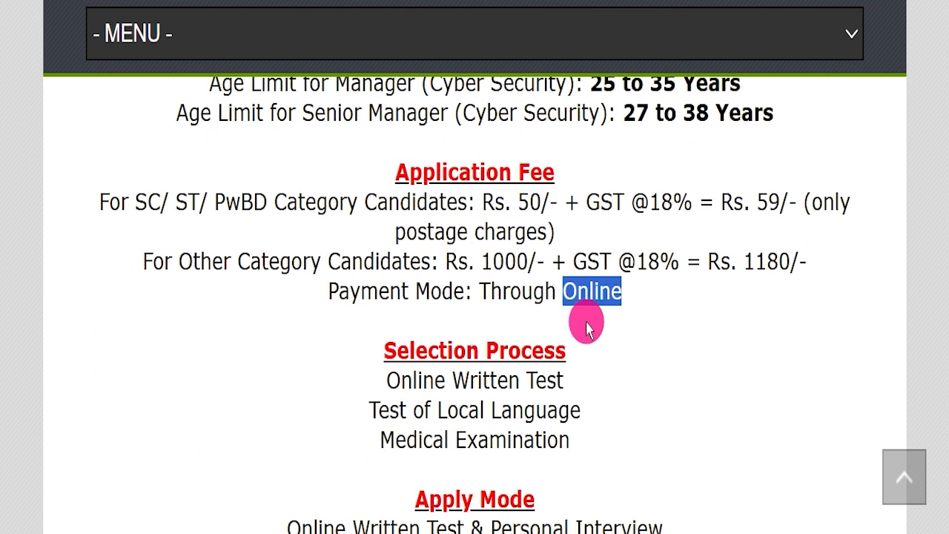
{"action": "scroll", "coordinate": [608, 315], "scroll_direction": "down", "scroll_amount": 1}
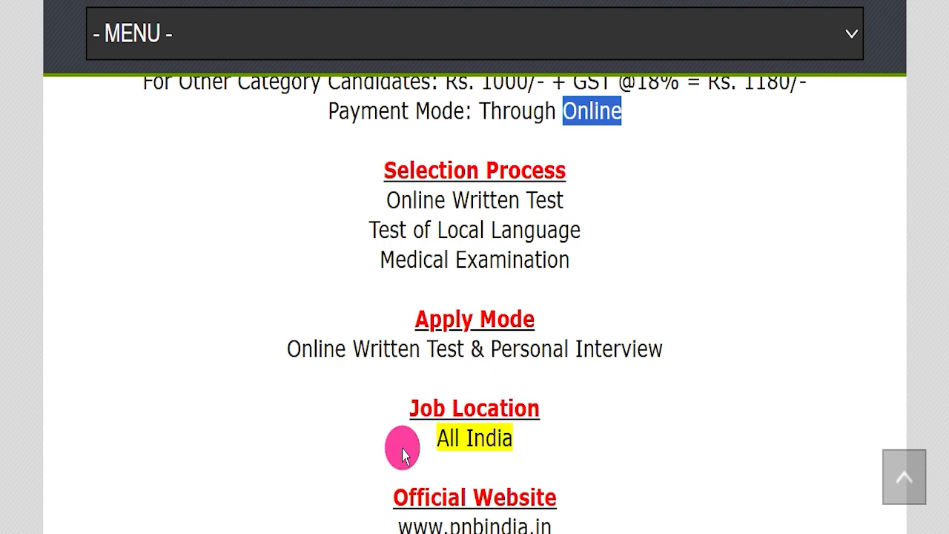
{"action": "double_click", "coordinate": [335, 342]}
{"action": "scroll", "coordinate": [540, 307], "scroll_direction": "down", "scroll_amount": 1}
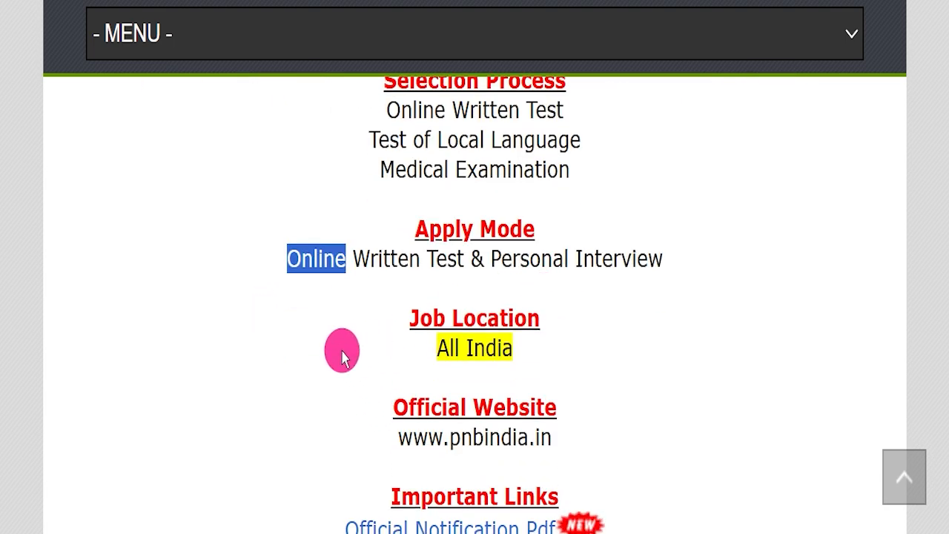
{"action": "left_click_drag", "start_coordinate": [368, 343], "coordinate": [601, 318]}
{"action": "scroll", "coordinate": [601, 318], "scroll_direction": "down", "scroll_amount": 2}
{"action": "left_click", "coordinate": [674, 291]}
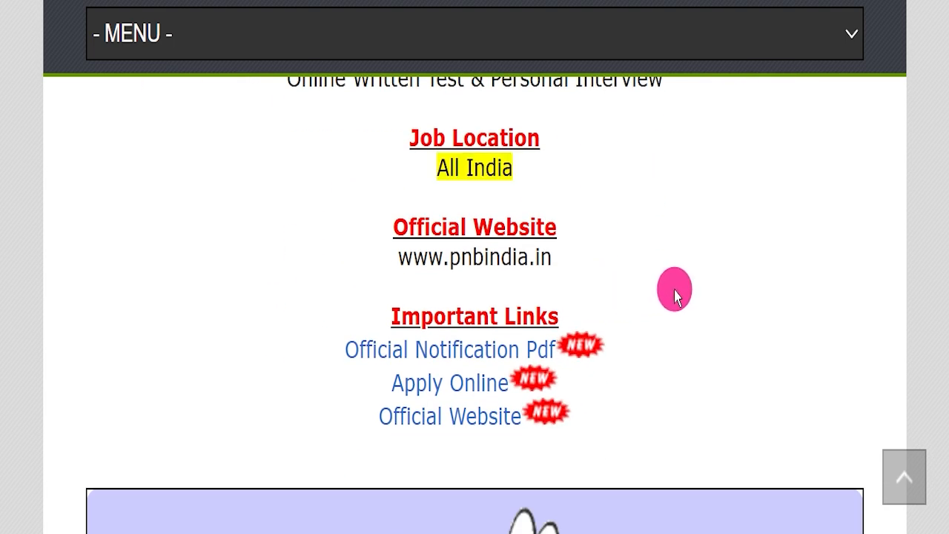
Highlight the official website address and the Important Links section of the job post
{"action": "scroll", "coordinate": [674, 293], "scroll_direction": "down", "scroll_amount": 1}
{"action": "left_click_drag", "start_coordinate": [382, 221], "coordinate": [625, 205]}
{"action": "left_click_drag", "start_coordinate": [343, 189], "coordinate": [602, 227]}
{"action": "left_click", "coordinate": [601, 222]}
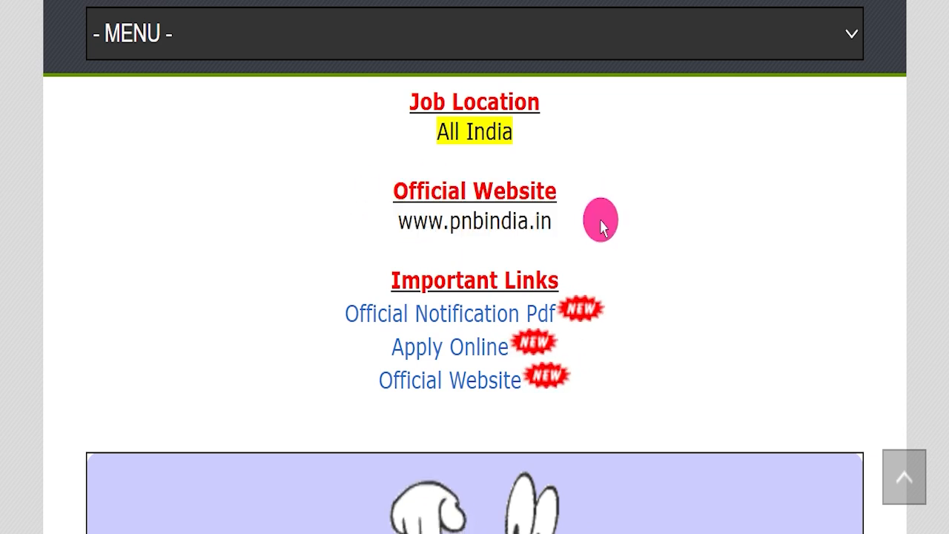
{"action": "left_click_drag", "start_coordinate": [329, 250], "coordinate": [674, 377]}
{"action": "left_click", "coordinate": [682, 378]}
{"action": "left_click_drag", "start_coordinate": [262, 311], "coordinate": [560, 313]}
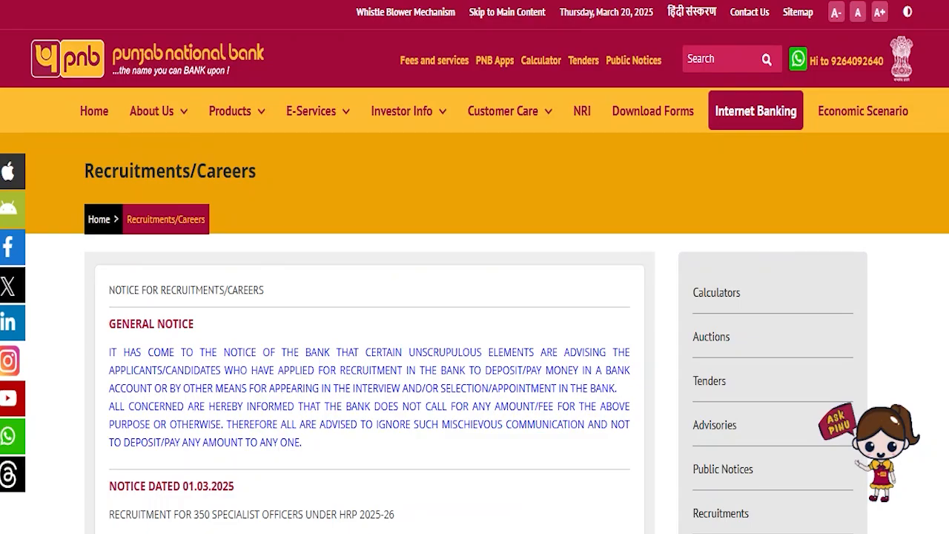
Highlight the Recruitments/Careers heading on the Punjab National Bank website
{"action": "mouse_move", "coordinate": [311, 111]}
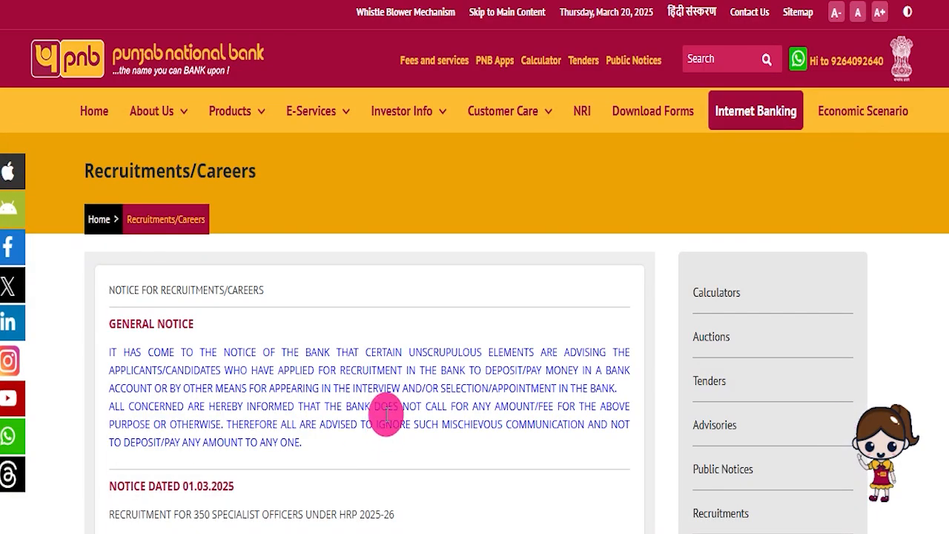
{"action": "left_click_drag", "start_coordinate": [81, 169], "coordinate": [268, 170]}
{"action": "left_click", "coordinate": [276, 180]}
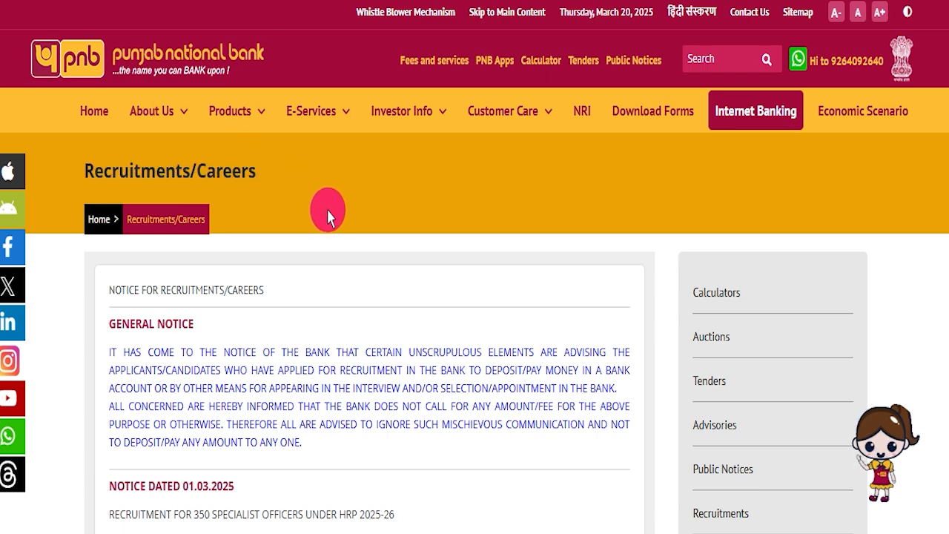
Highlight the notice date, the specialist officer recruitment line and the publish date in the notice dated 01.03.2025
{"action": "scroll", "coordinate": [327, 215], "scroll_direction": "down", "scroll_amount": 4}
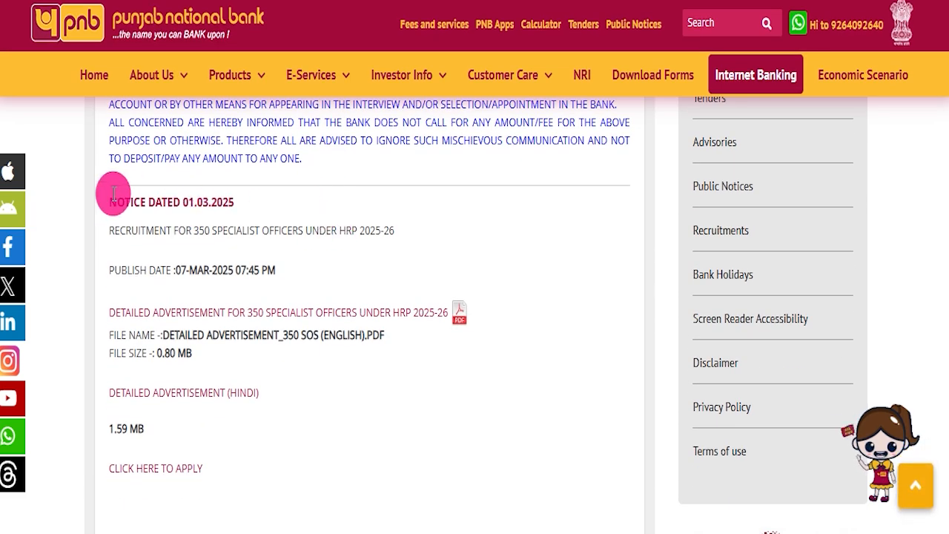
{"action": "left_click_drag", "start_coordinate": [113, 193], "coordinate": [240, 199]}
{"action": "left_click_drag", "start_coordinate": [169, 229], "coordinate": [264, 226]}
{"action": "left_click_drag", "start_coordinate": [148, 270], "coordinate": [235, 270]}
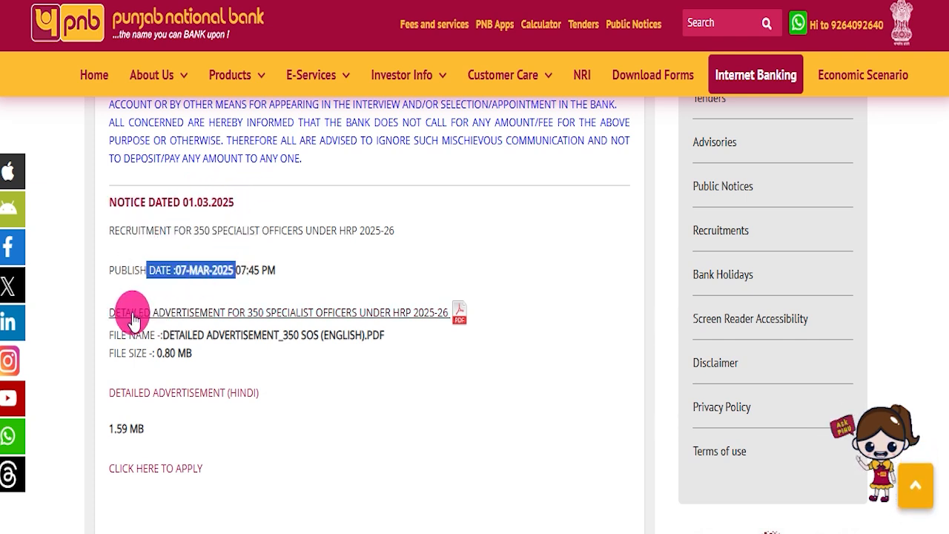
Highlight the English and Hindi detailed advertisement links, and look through the Hindi advertisement PDF
{"action": "left_click_drag", "start_coordinate": [93, 304], "coordinate": [442, 298]}
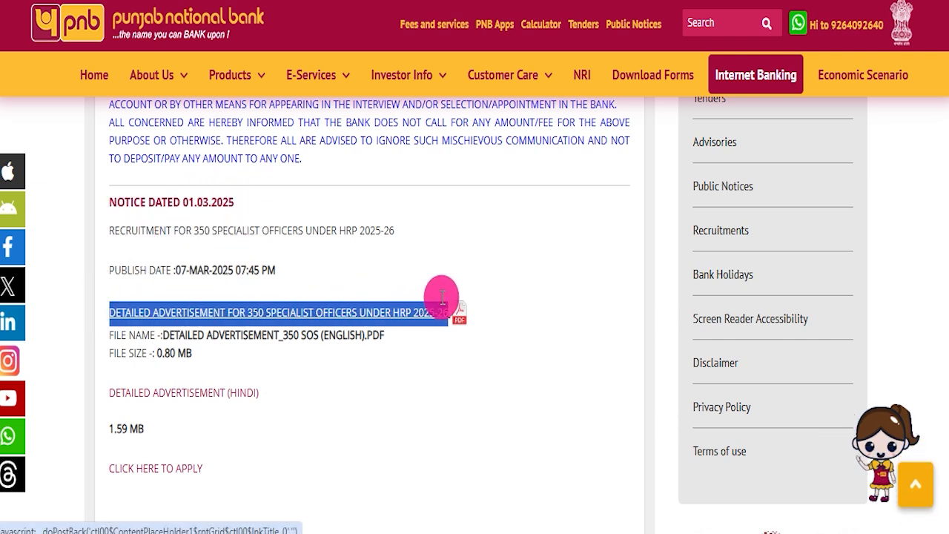
{"action": "left_click_drag", "start_coordinate": [94, 382], "coordinate": [264, 384]}
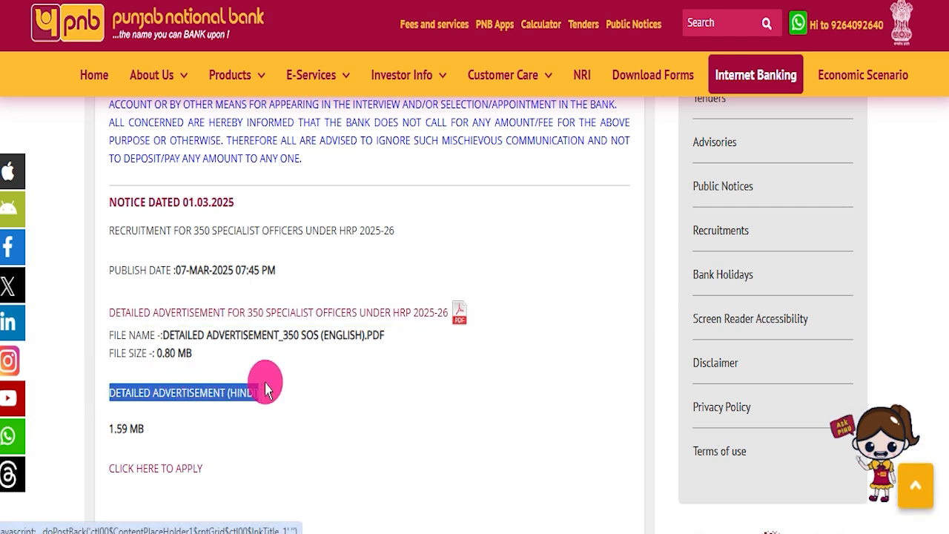
{"action": "left_click", "coordinate": [245, 393]}
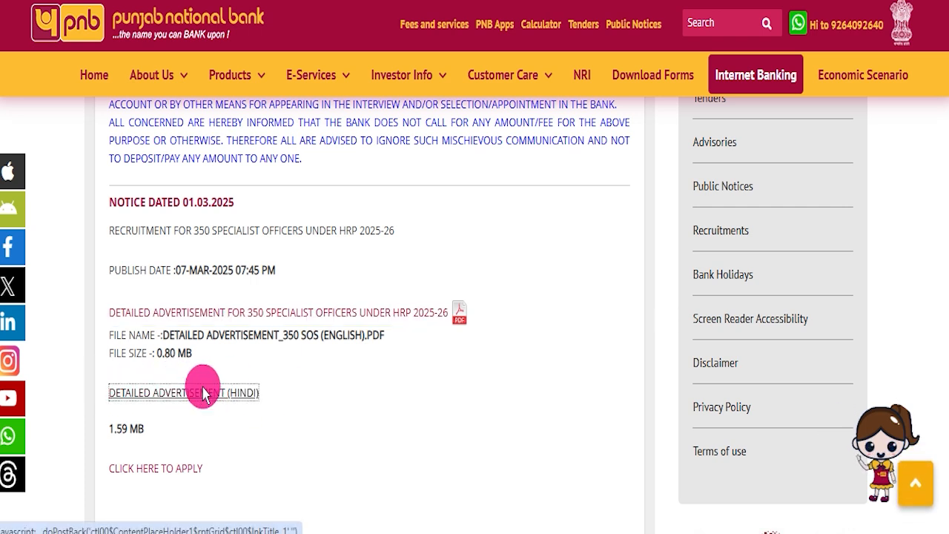
{"action": "scroll", "coordinate": [363, 326], "scroll_direction": "down", "scroll_amount": 20}
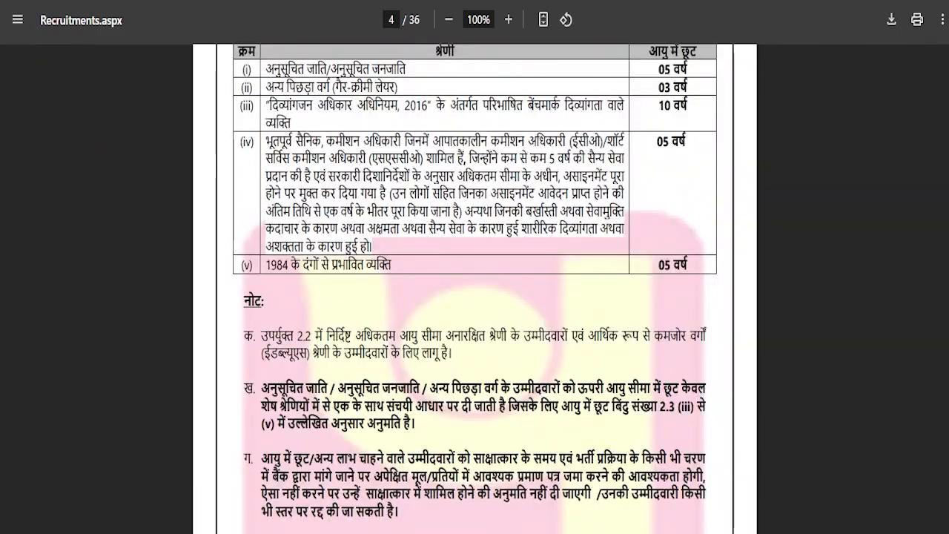
{"action": "key", "text": "alt+Left"}
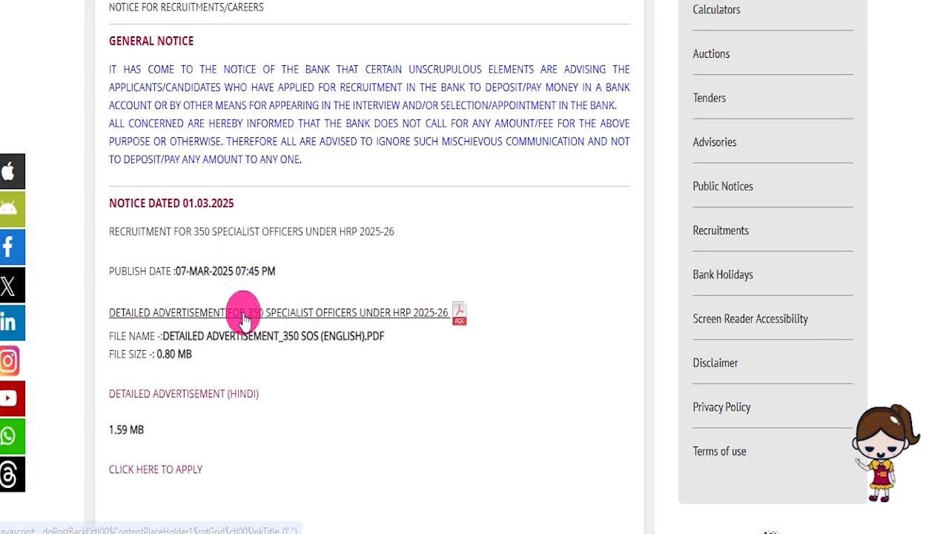
Open the English detailed advertisement for 350 specialist officers and highlight the rows of the posts and vacancies table
{"action": "left_click", "coordinate": [245, 314]}
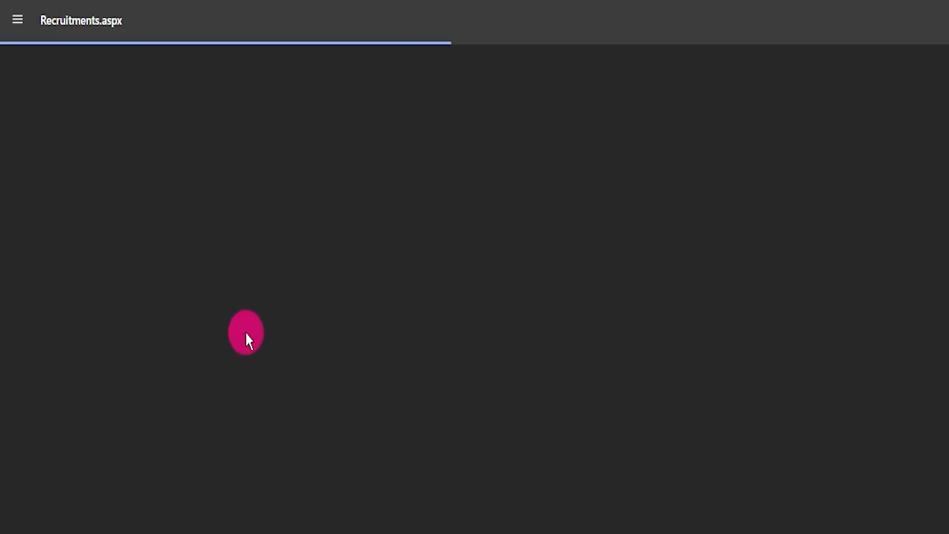
{"action": "scroll", "coordinate": [478, 315], "scroll_direction": "down", "scroll_amount": 5}
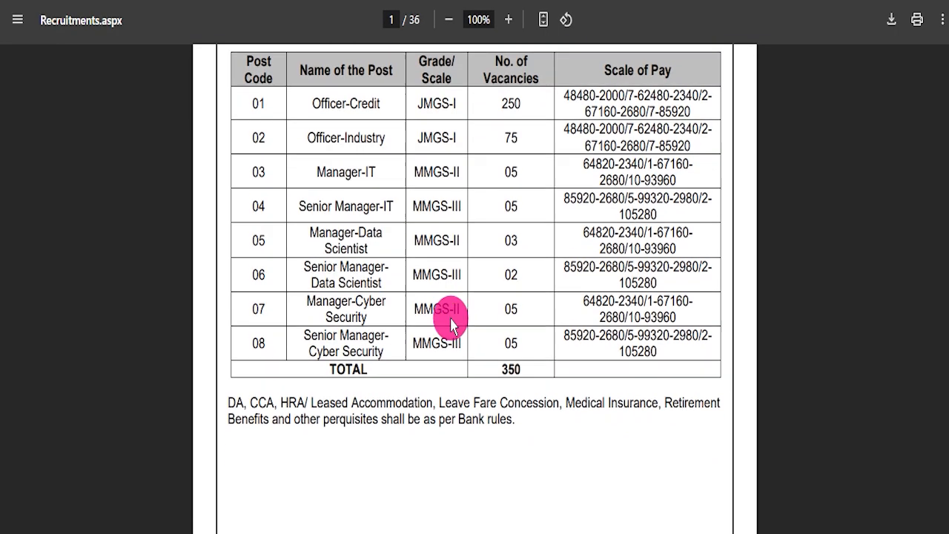
{"action": "scroll", "coordinate": [338, 256], "scroll_direction": "up", "scroll_amount": 2}
{"action": "left_click_drag", "start_coordinate": [305, 230], "coordinate": [555, 393]}
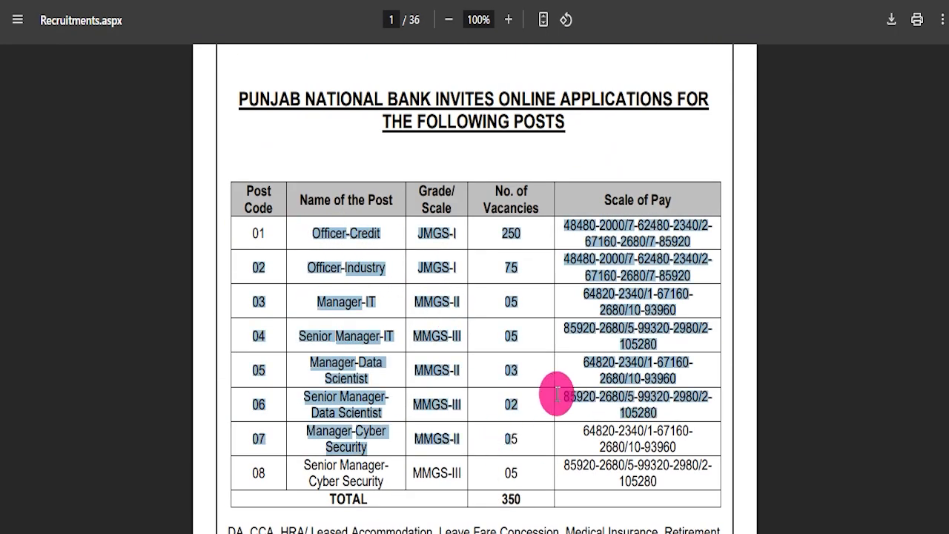
Skim the English advertisement from the eligibility criteria through to the document upload guidelines
{"action": "scroll", "coordinate": [398, 342], "scroll_direction": "down", "scroll_amount": 10}
{"action": "scroll", "coordinate": [477, 339], "scroll_direction": "down", "scroll_amount": 20}
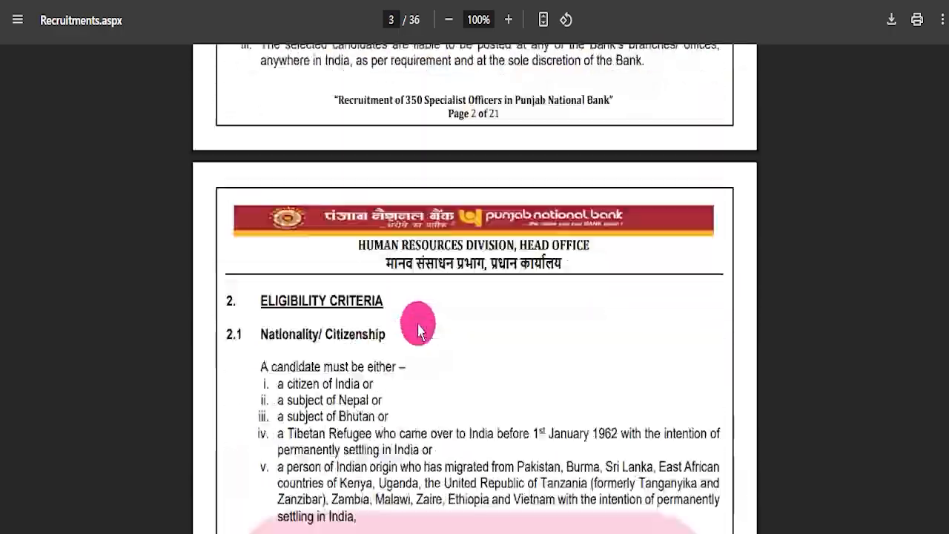
{"action": "scroll", "coordinate": [485, 300], "scroll_direction": "down", "scroll_amount": 20}
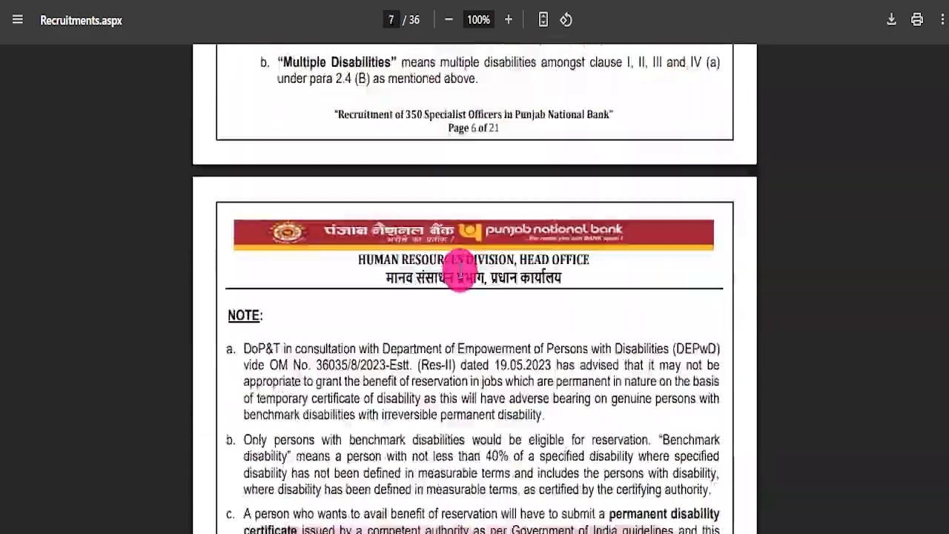
{"action": "scroll", "coordinate": [459, 285], "scroll_direction": "down", "scroll_amount": 20}
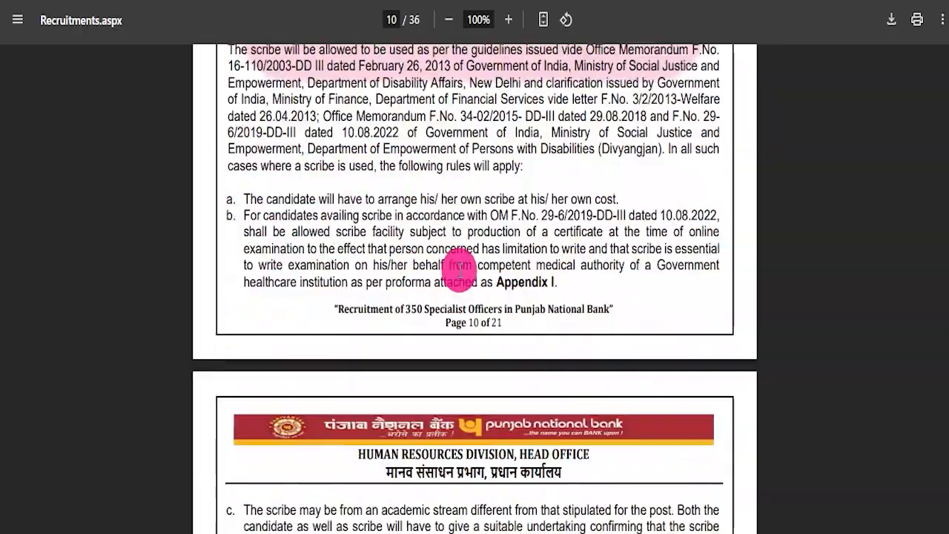
{"action": "scroll", "coordinate": [459, 282], "scroll_direction": "down", "scroll_amount": 20}
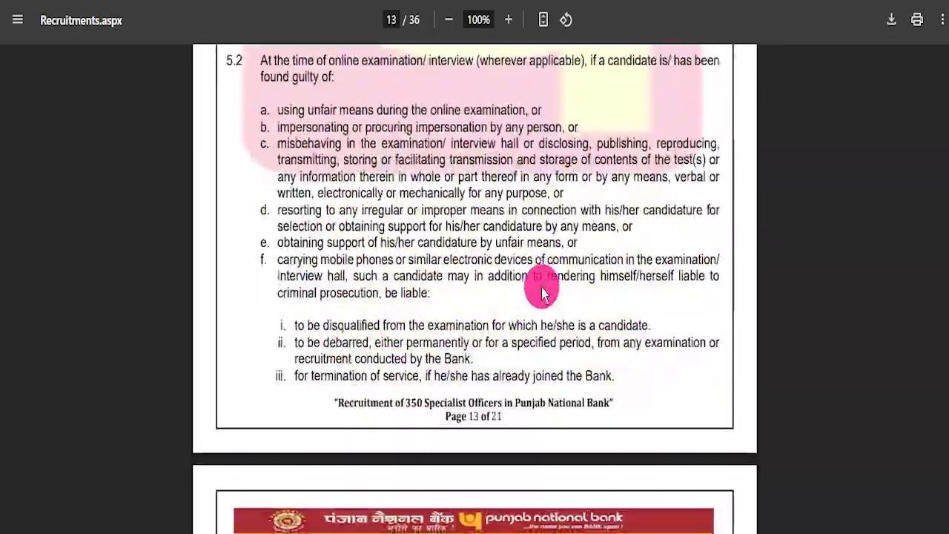
{"action": "scroll", "coordinate": [413, 275], "scroll_direction": "down", "scroll_amount": 20}
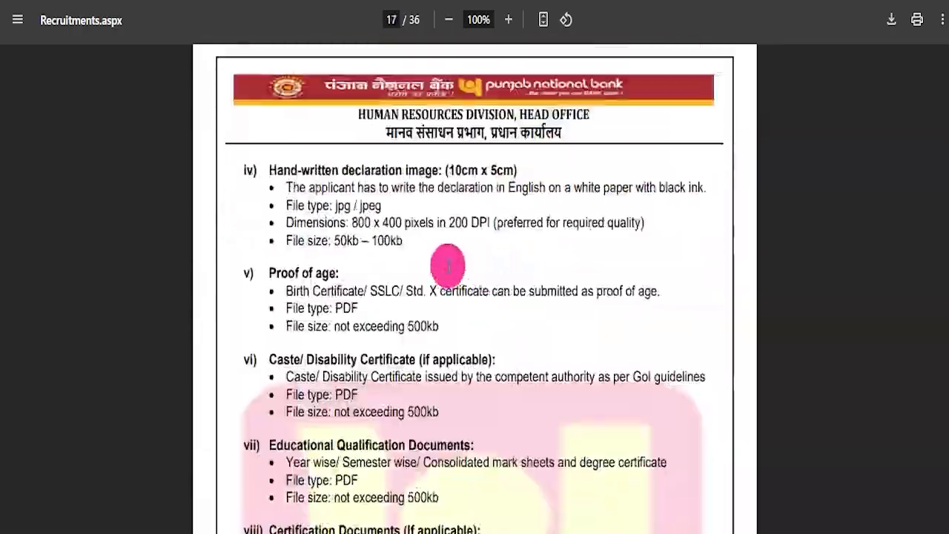
Highlight the thumb impression, hand-written declaration, caste/disability certificate and work experience headings in the document upload guidelines
{"action": "scroll", "coordinate": [448, 265], "scroll_direction": "up", "scroll_amount": 6}
{"action": "left_click_drag", "start_coordinate": [285, 223], "coordinate": [365, 284]}
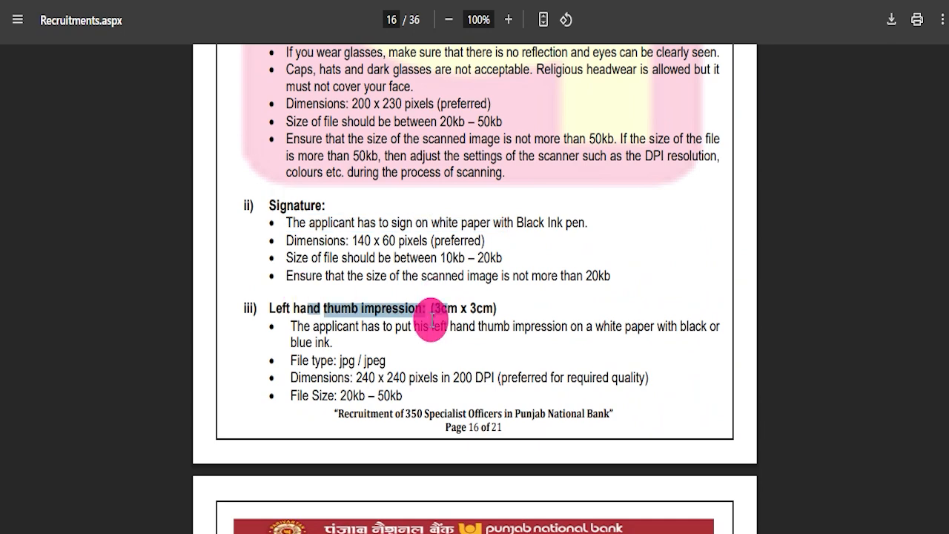
{"action": "scroll", "coordinate": [426, 296], "scroll_direction": "down", "scroll_amount": 2}
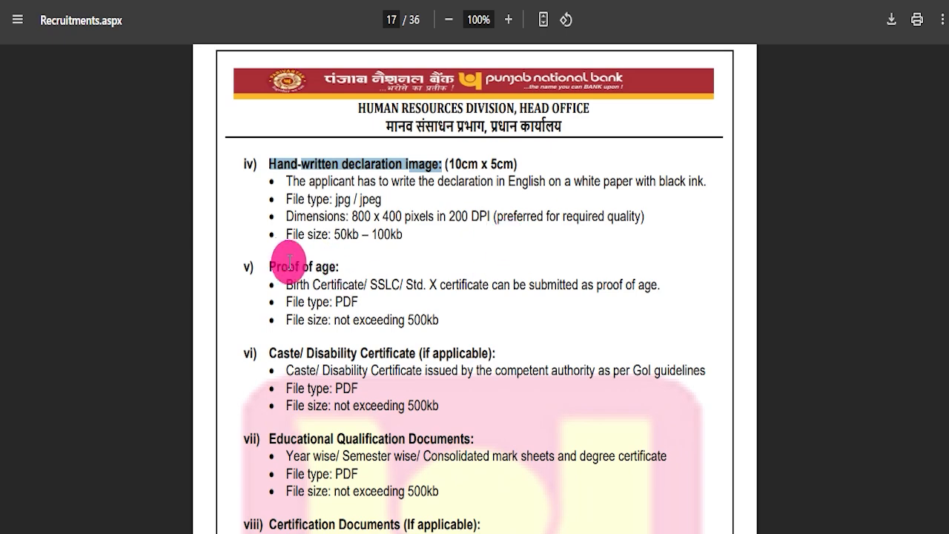
{"action": "scroll", "coordinate": [457, 264], "scroll_direction": "down", "scroll_amount": 4}
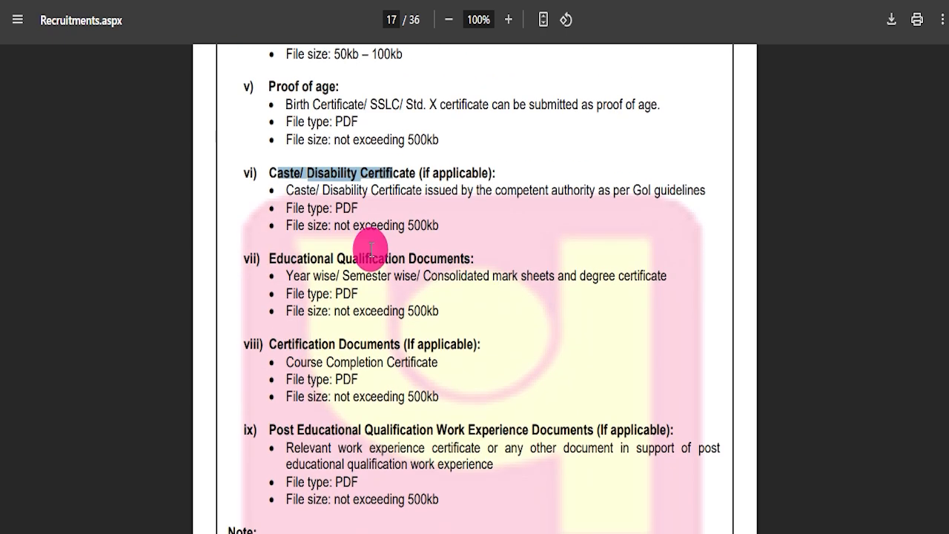
{"action": "scroll", "coordinate": [305, 424], "scroll_direction": "down", "scroll_amount": 20}
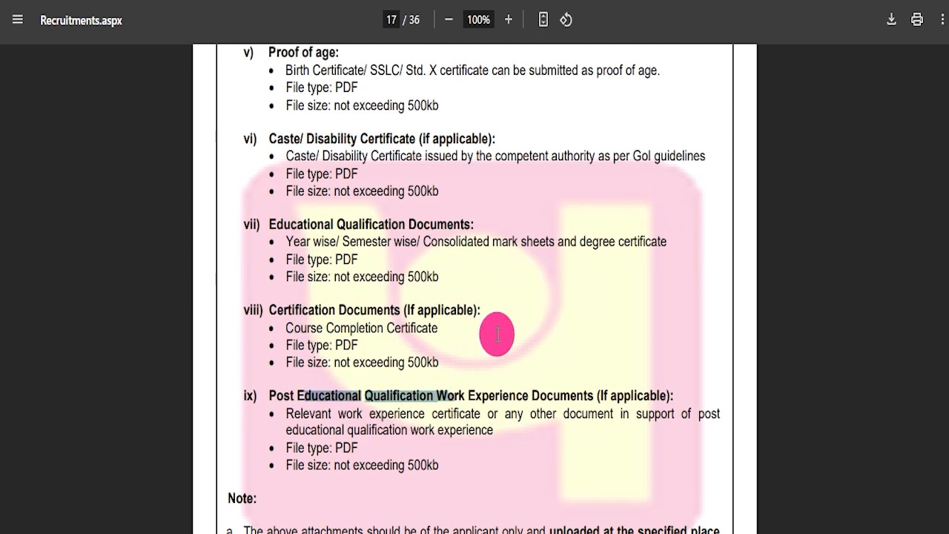
Skim the bond section and annexures, and highlight the opening date for online registration on the advertisement's first page
{"action": "scroll", "coordinate": [396, 287], "scroll_direction": "down", "scroll_amount": 20}
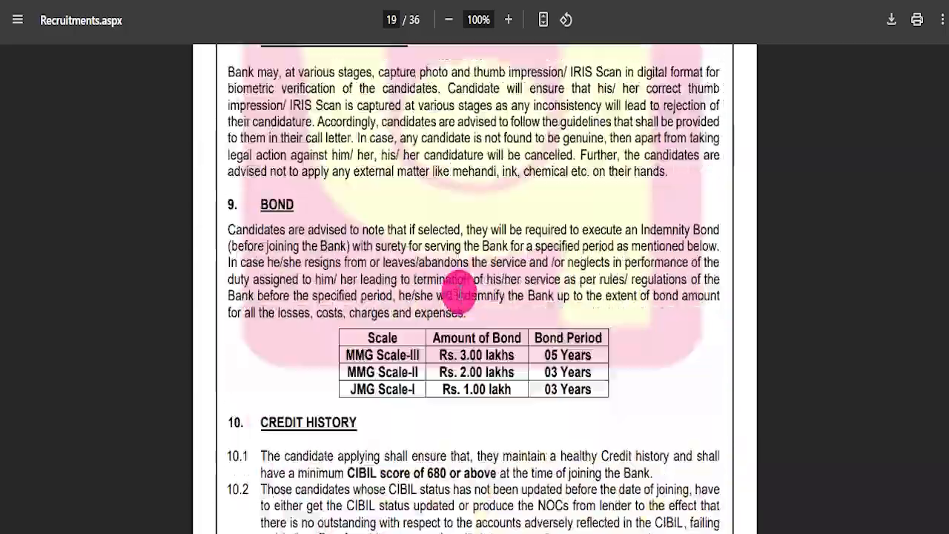
{"action": "scroll", "coordinate": [575, 296], "scroll_direction": "down", "scroll_amount": 20}
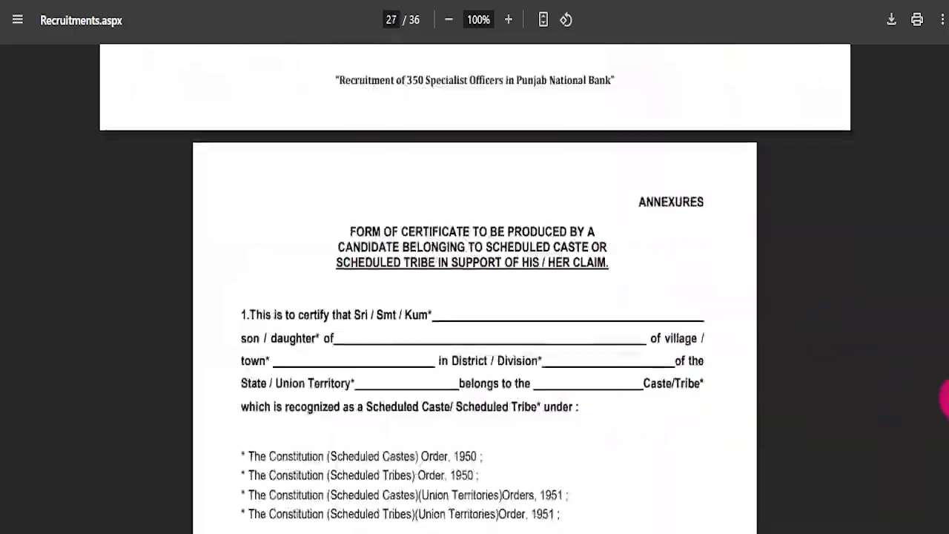
{"action": "left_click_drag", "start_coordinate": [948, 383], "coordinate": [948, 96]}
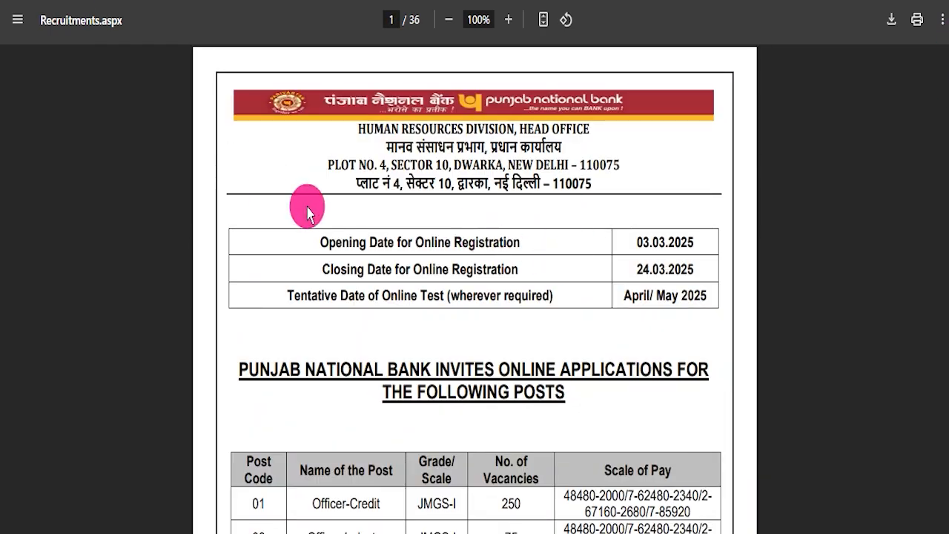
{"action": "left_click_drag", "start_coordinate": [318, 241], "coordinate": [624, 229]}
{"action": "left_click", "coordinate": [687, 254]}
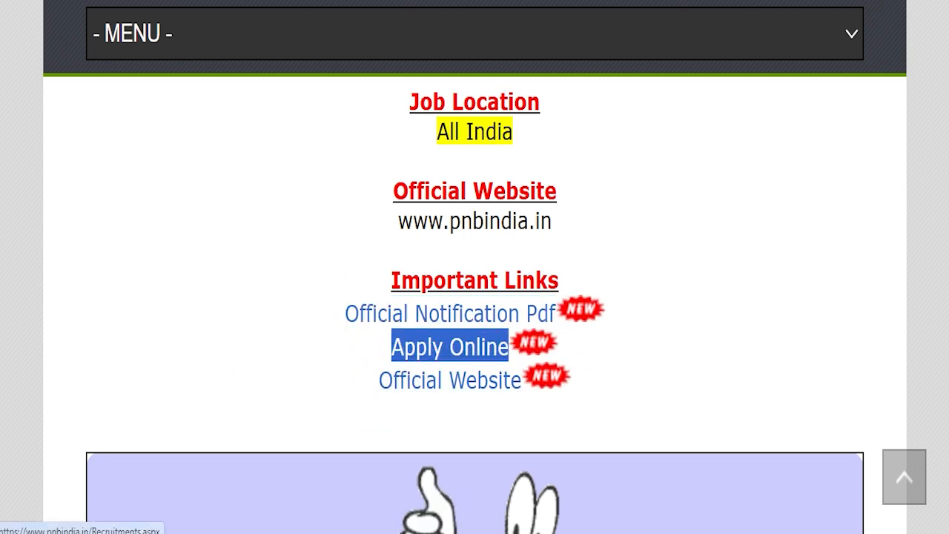
Point out the new registration link on the specialist officer application portal with a temporary arrow and open the registration form
{"action": "left_click", "coordinate": [174, 3]}
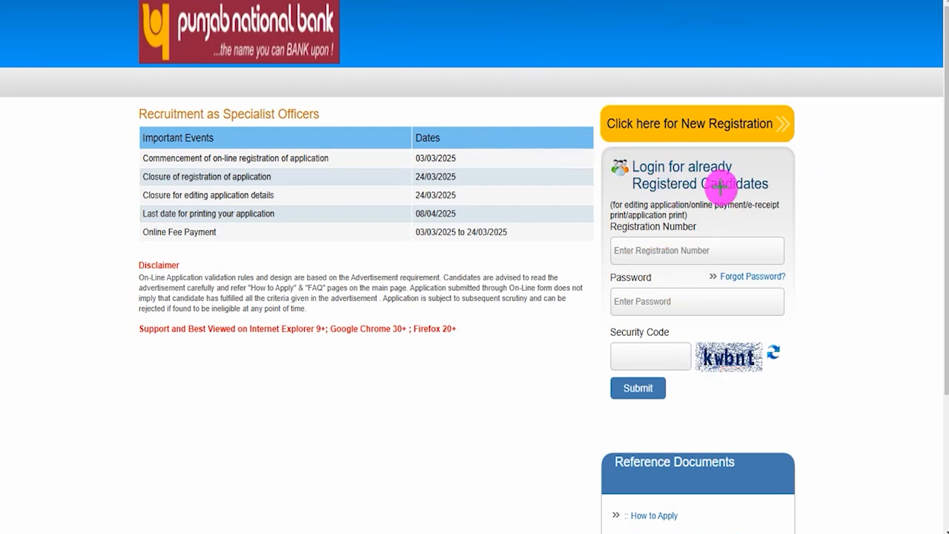
{"action": "left_click_drag", "start_coordinate": [872, 230], "coordinate": [737, 132]}
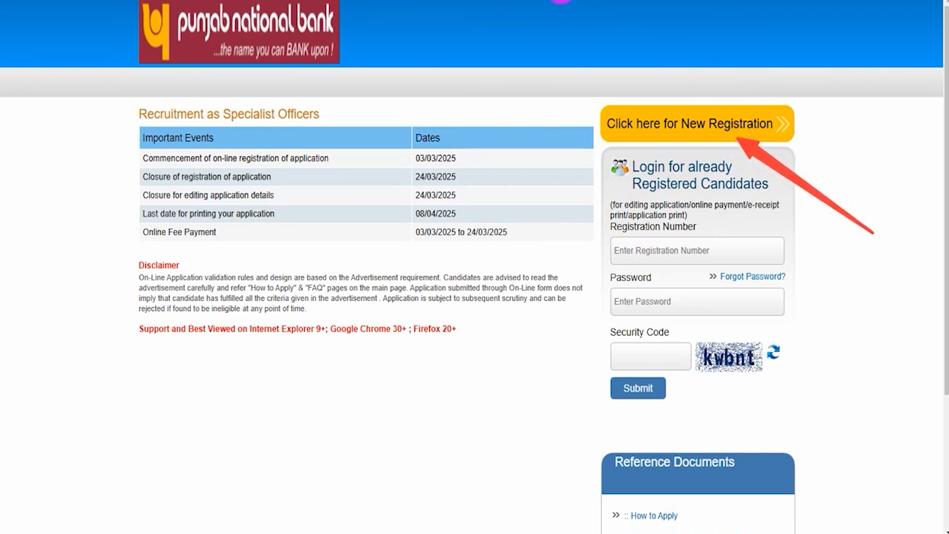
{"action": "key", "text": "Escape"}
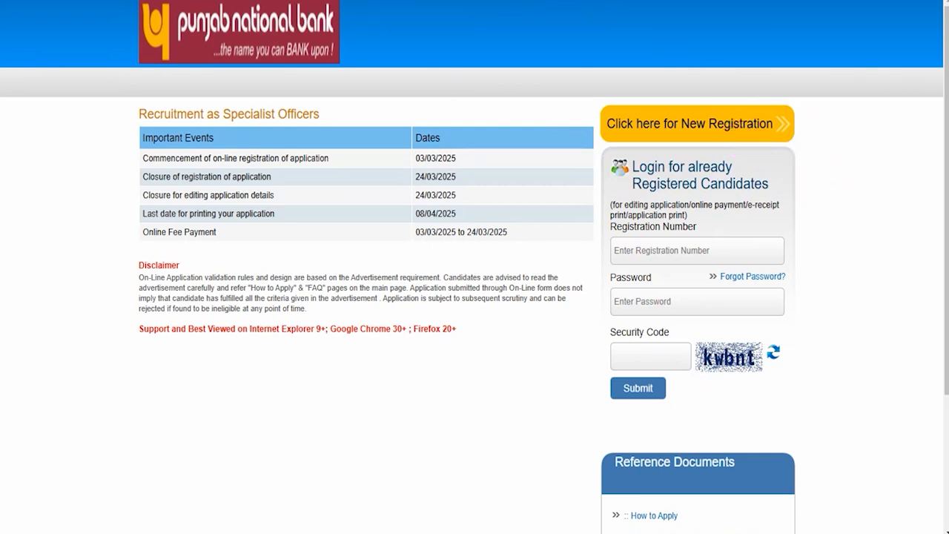
{"action": "left_click", "coordinate": [643, 123]}
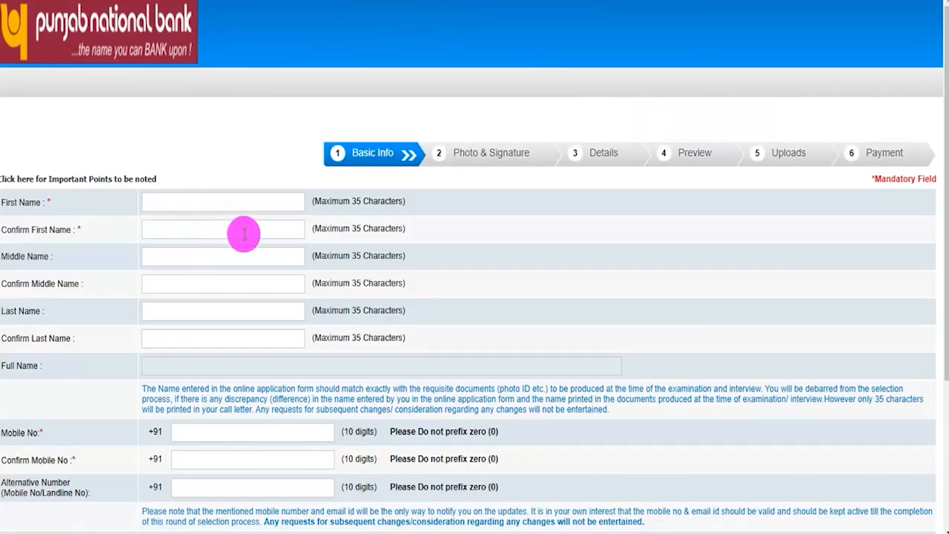
Enter the candidate's first name in both the First Name and Confirm First Name fields
{"action": "left_click", "coordinate": [219, 203]}
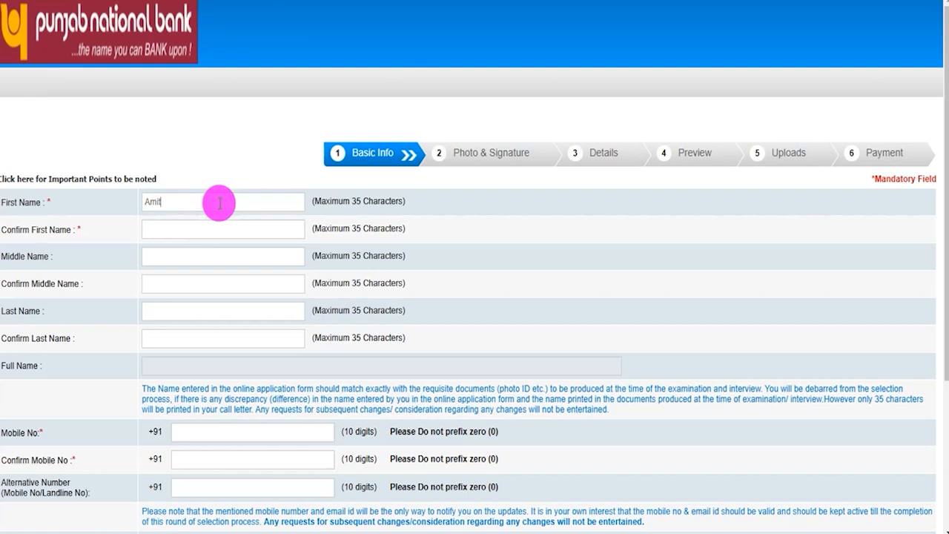
{"action": "left_click", "coordinate": [209, 230]}
{"action": "type", "text": "Amit"}
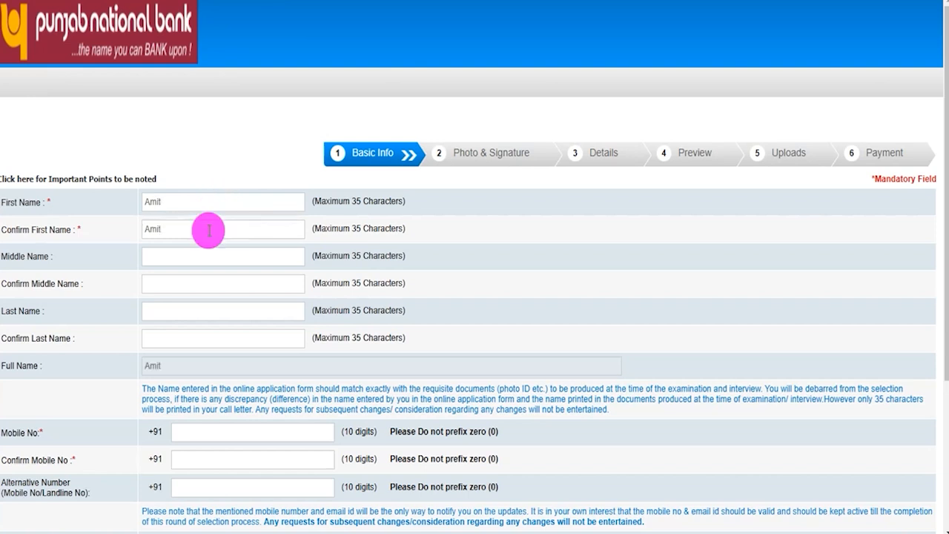
Point out the middle name, mobile number, confirm mobile number and alternative number fields in the form
{"action": "left_click", "coordinate": [186, 257]}
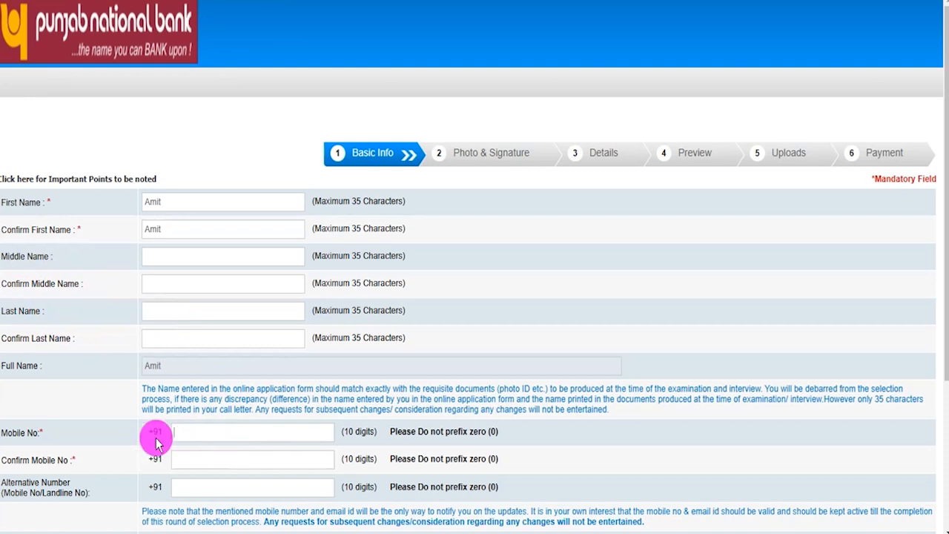
{"action": "left_click", "coordinate": [197, 459]}
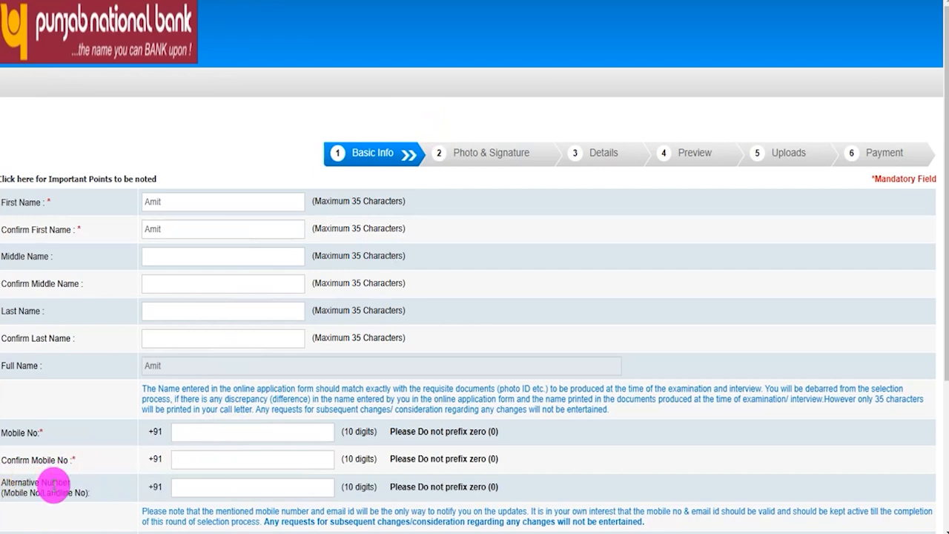
{"action": "left_click", "coordinate": [245, 487]}
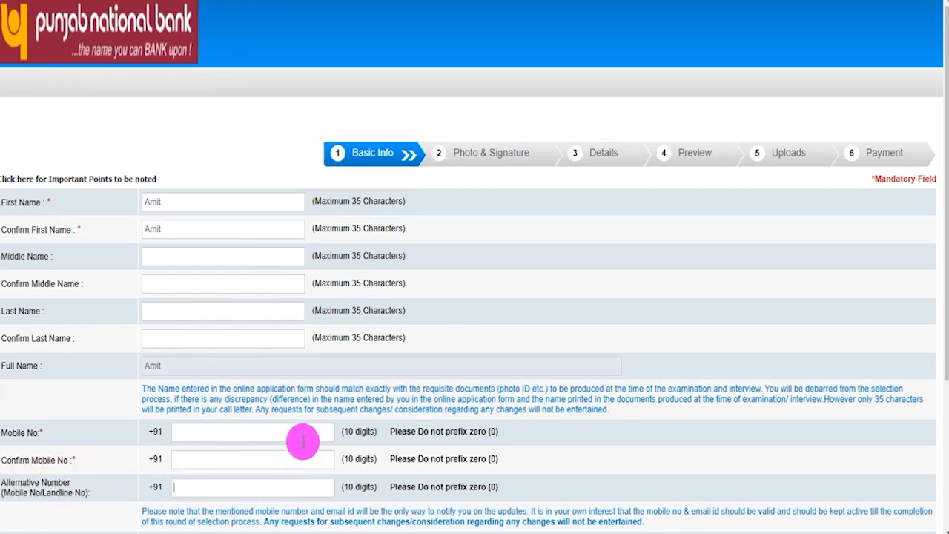
Enter the candidate's e-mail ID and choose gmail.com as its domain name
{"action": "scroll", "coordinate": [303, 442], "scroll_direction": "down", "scroll_amount": 3}
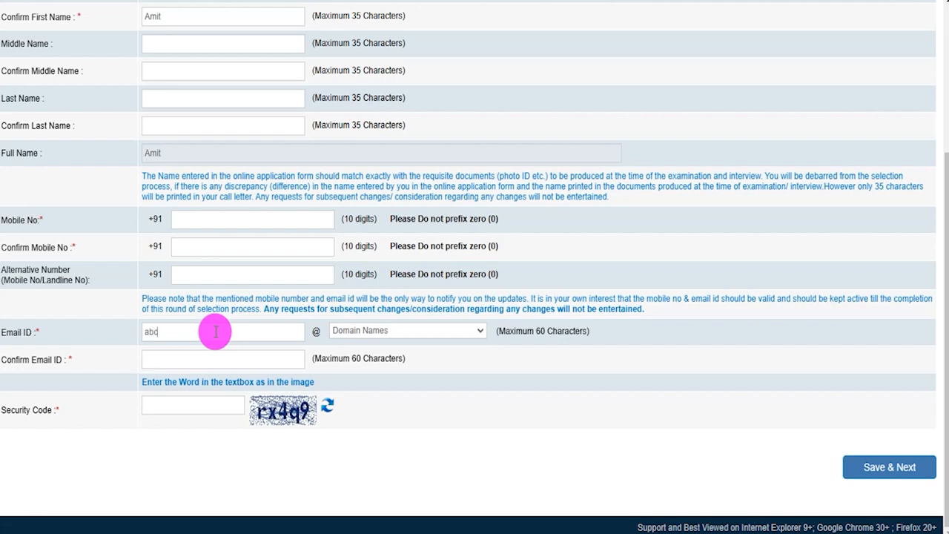
{"action": "left_click", "coordinate": [412, 330]}
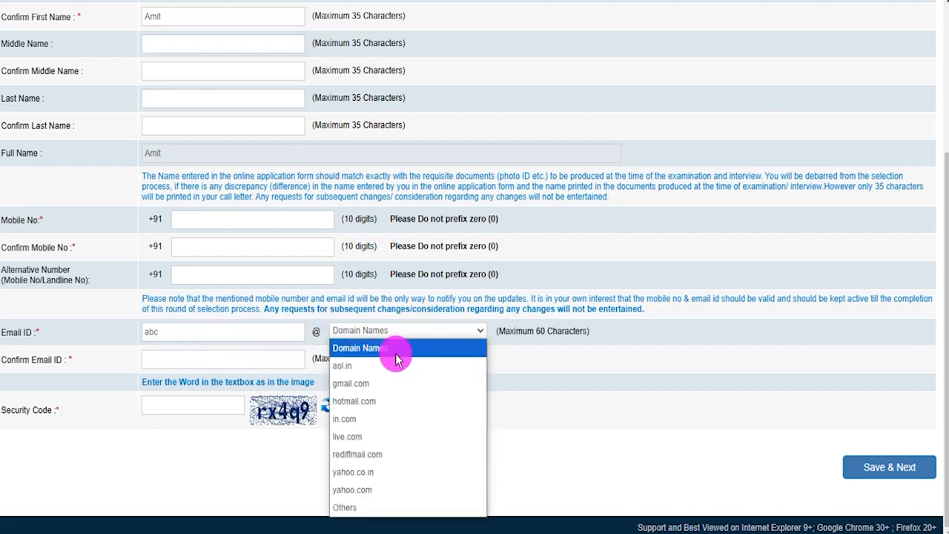
{"action": "left_click", "coordinate": [363, 383]}
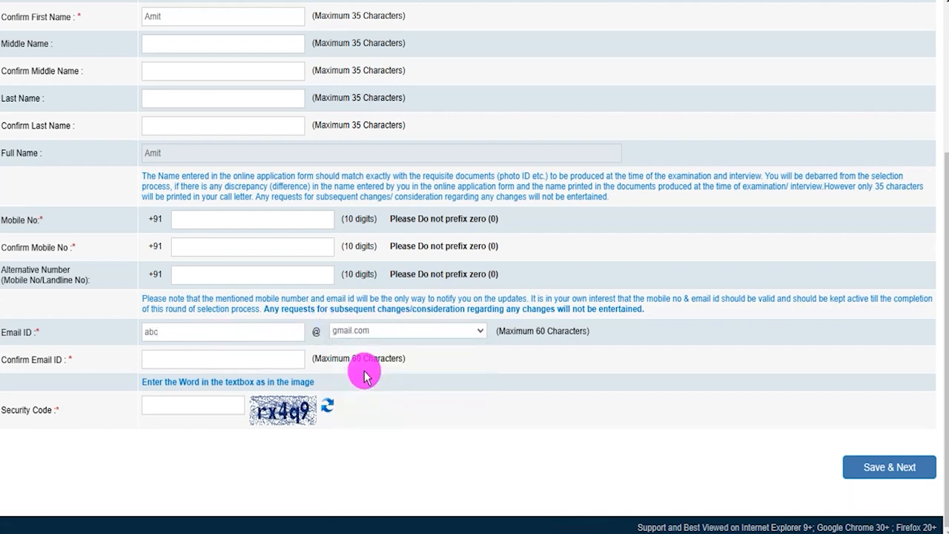
Re-enter the candidate's full e-mail address in the Confirm Email ID field and go to the Security Code field
{"action": "left_click", "coordinate": [221, 359]}
{"action": "type", "text": "abc@g"}
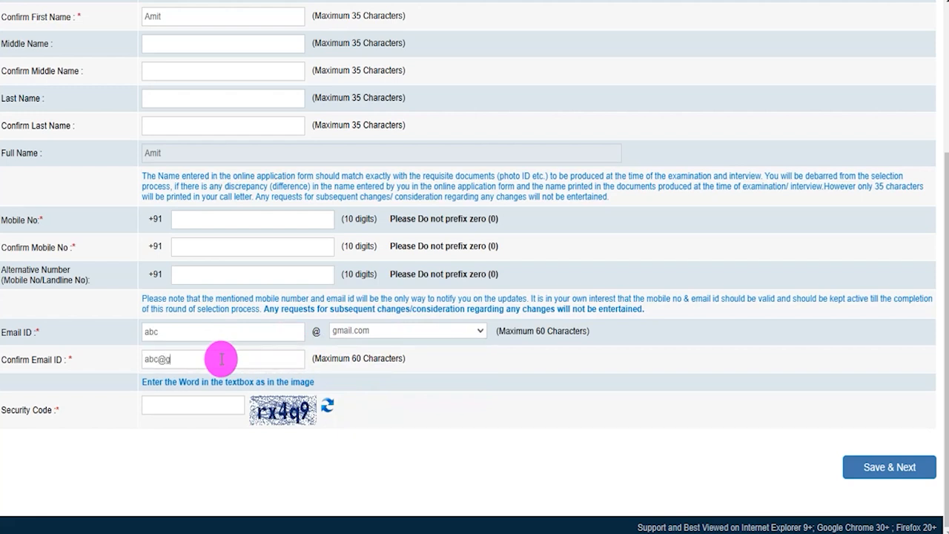
{"action": "key", "text": "BackSpace"}
{"action": "key", "text": "BackSpace"}
{"action": "key", "text": "BackSpace"}
{"action": "key", "text": "BackSpace"}
{"action": "key", "text": "BackSpace"}
{"action": "key", "text": "BackSpace"}
{"action": "key", "text": "BackSpace"}
{"action": "key", "text": "BackSpace"}
{"action": "left_click", "coordinate": [179, 405]}
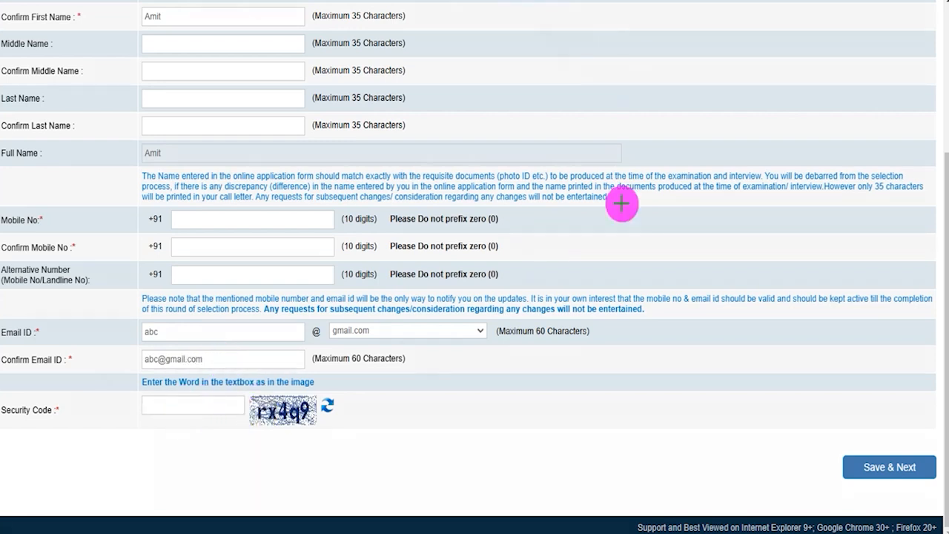
Save the basic information to go on to the Photo & Signature stage and highlight the provisional registration number
{"action": "left_click", "coordinate": [881, 450]}
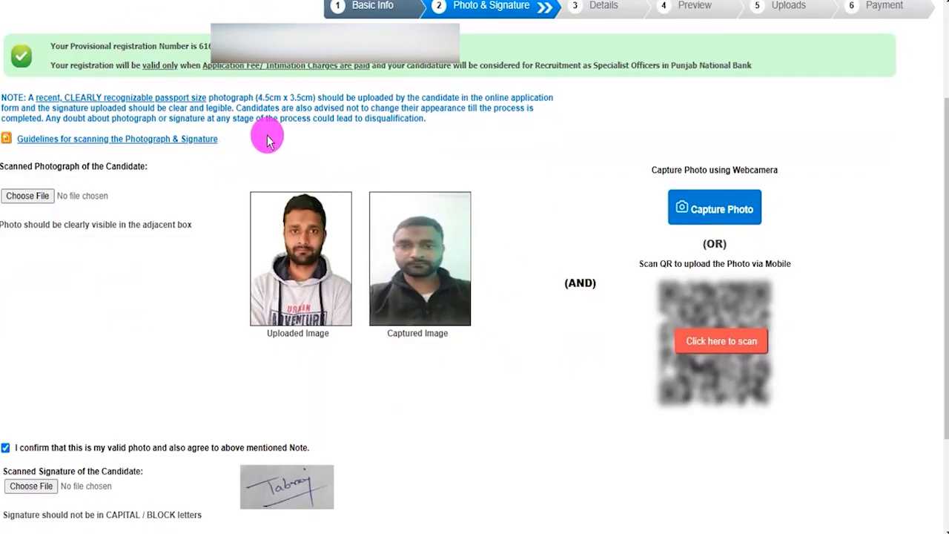
{"action": "left_click_drag", "start_coordinate": [198, 46], "coordinate": [224, 52]}
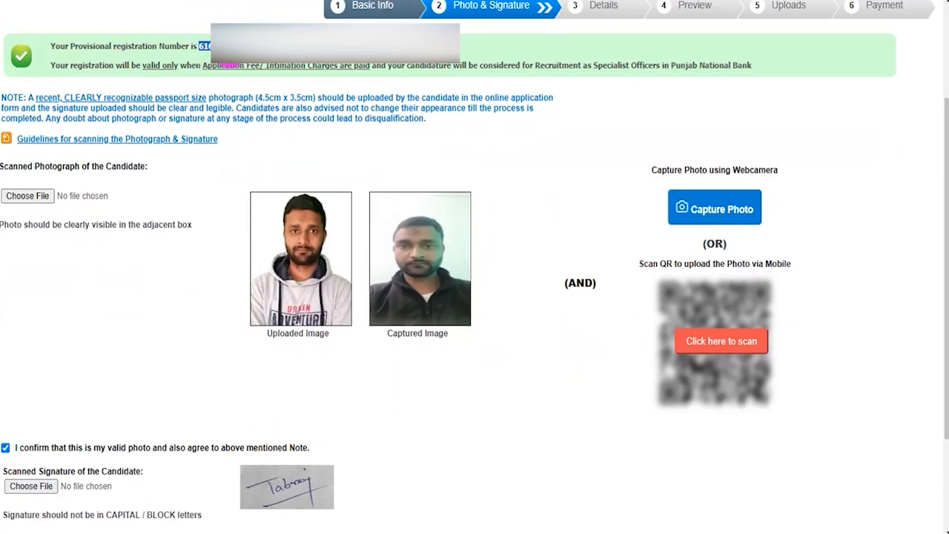
{"action": "left_click", "coordinate": [322, 65]}
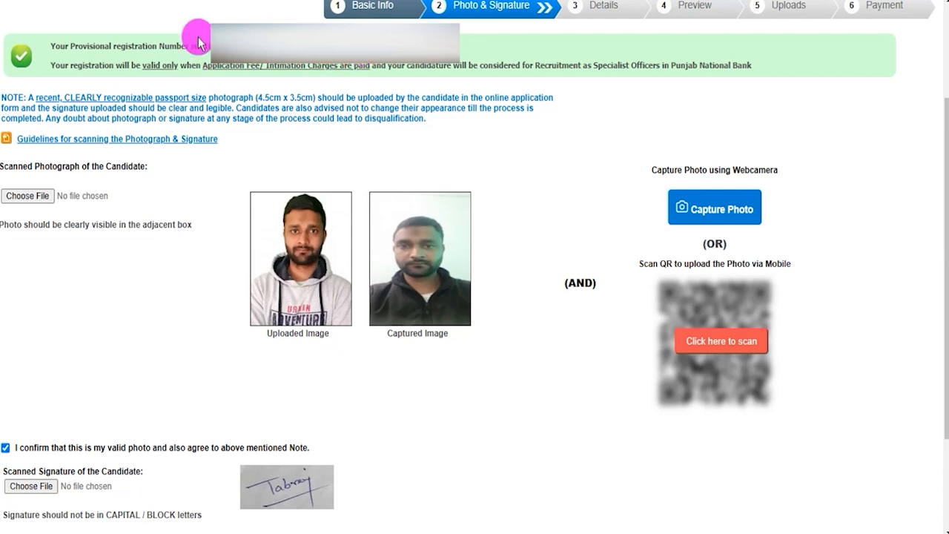
{"action": "left_click_drag", "start_coordinate": [195, 44], "coordinate": [209, 59]}
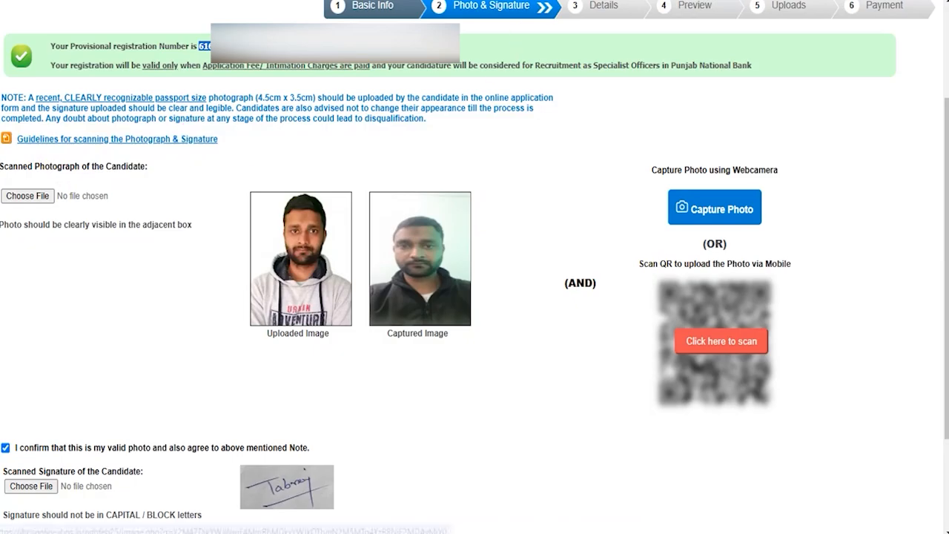
Open the guidelines for scanning the photograph and signature and examine the required dimensions and file sizes of both images
{"action": "left_click", "coordinate": [185, 139]}
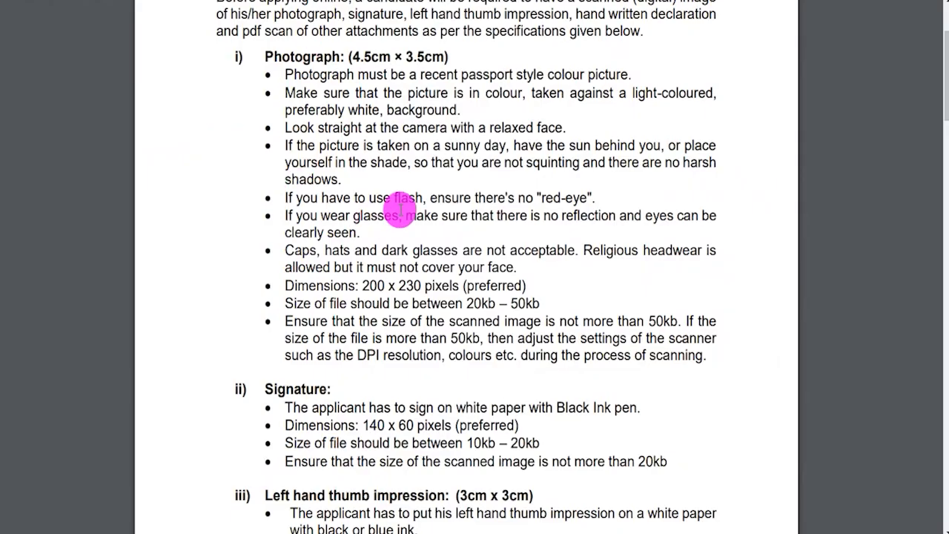
{"action": "left_click_drag", "start_coordinate": [354, 57], "coordinate": [443, 56]}
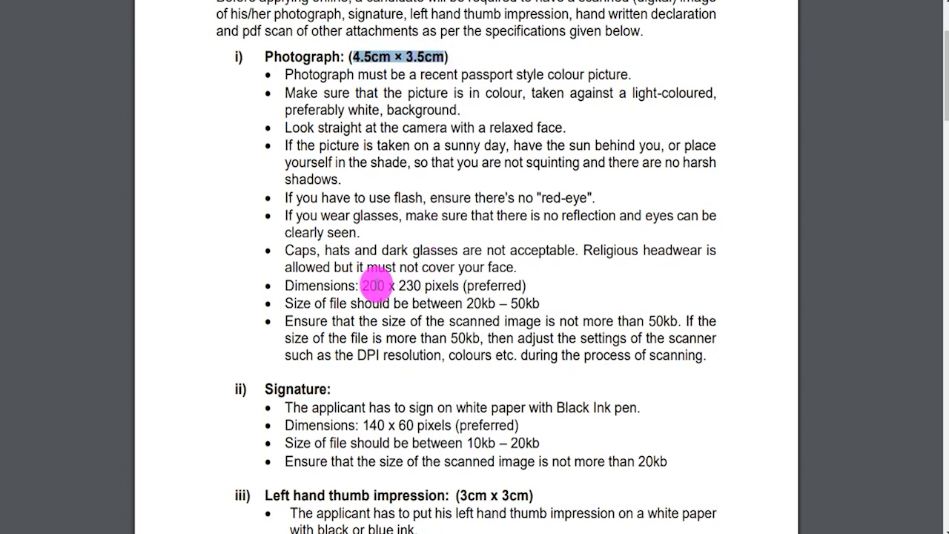
{"action": "left_click", "coordinate": [374, 285]}
{"action": "left_click_drag", "start_coordinate": [375, 285], "coordinate": [537, 303]}
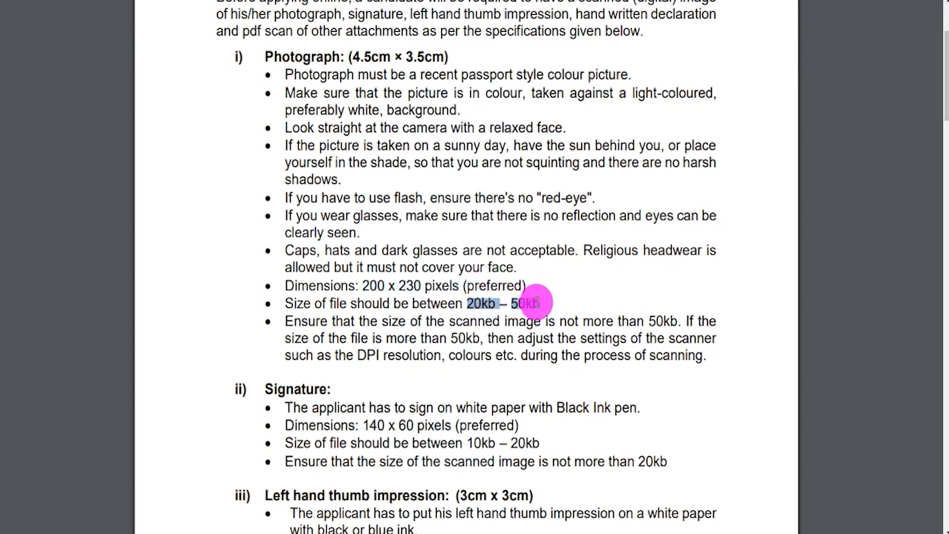
{"action": "left_click_drag", "start_coordinate": [296, 388], "coordinate": [337, 387]}
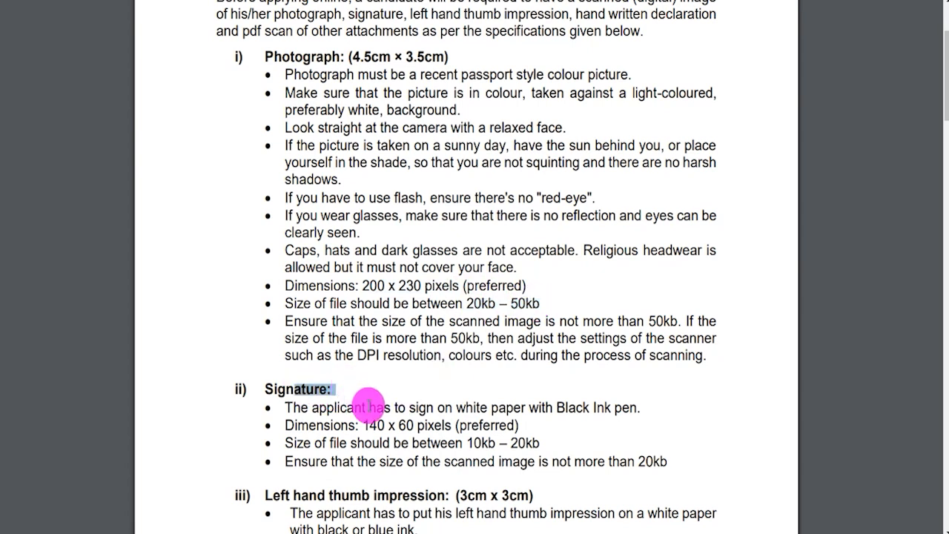
{"action": "left_click_drag", "start_coordinate": [364, 424], "coordinate": [537, 443]}
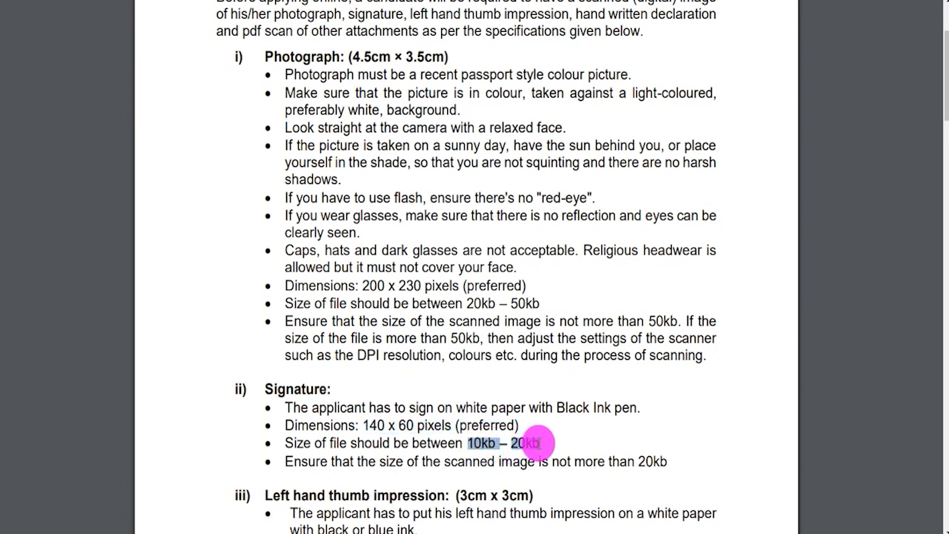
{"action": "left_click_drag", "start_coordinate": [539, 442], "coordinate": [540, 443]}
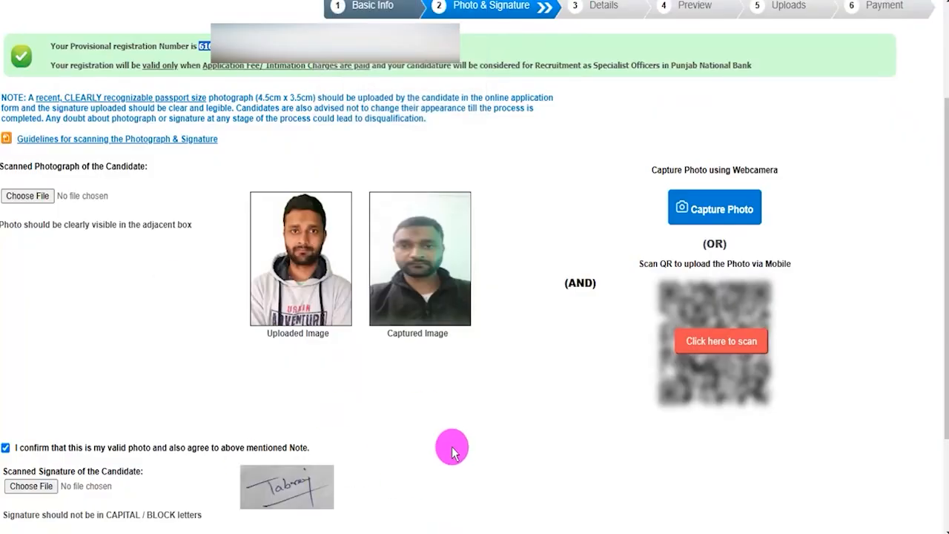
Browse for the candidate's scanned photograph and signature files, cancelling both file selections
{"action": "left_click", "coordinate": [15, 196]}
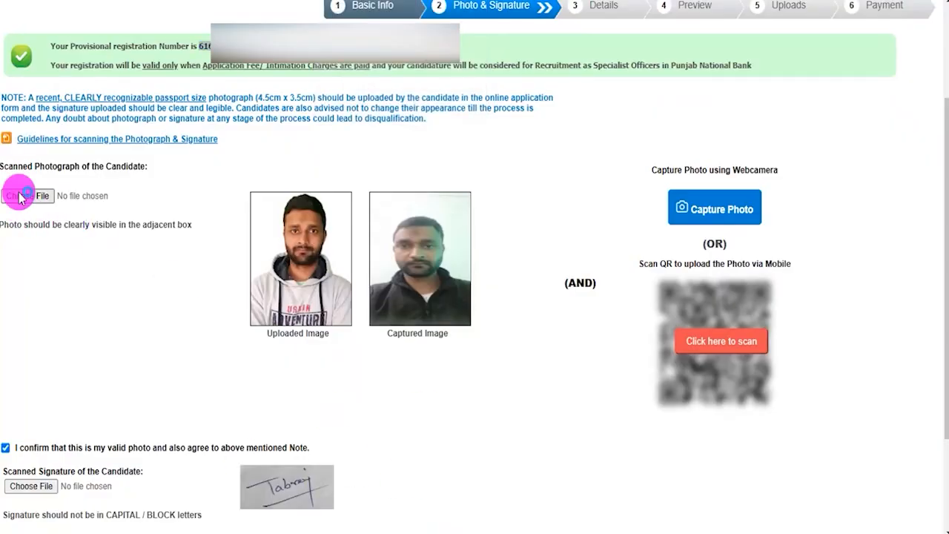
{"action": "left_click", "coordinate": [757, 451]}
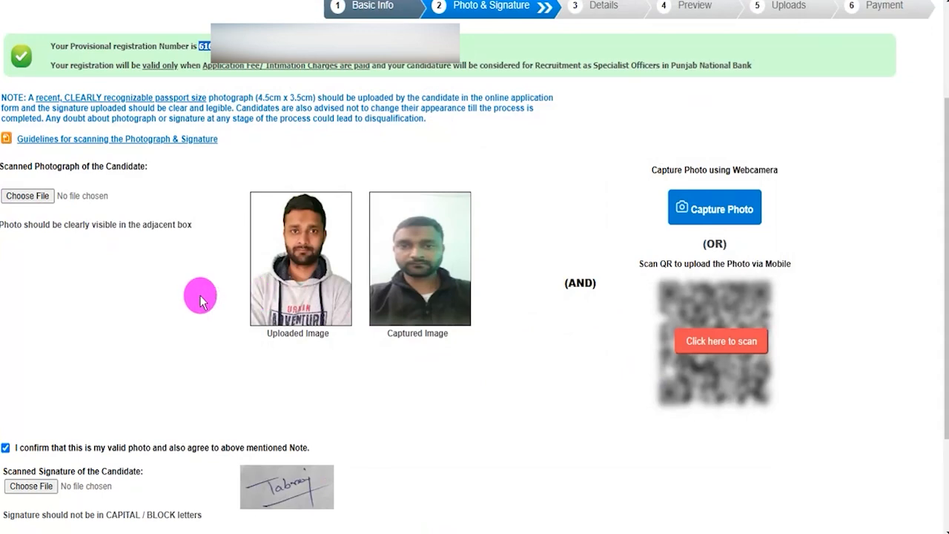
{"action": "left_click", "coordinate": [33, 486]}
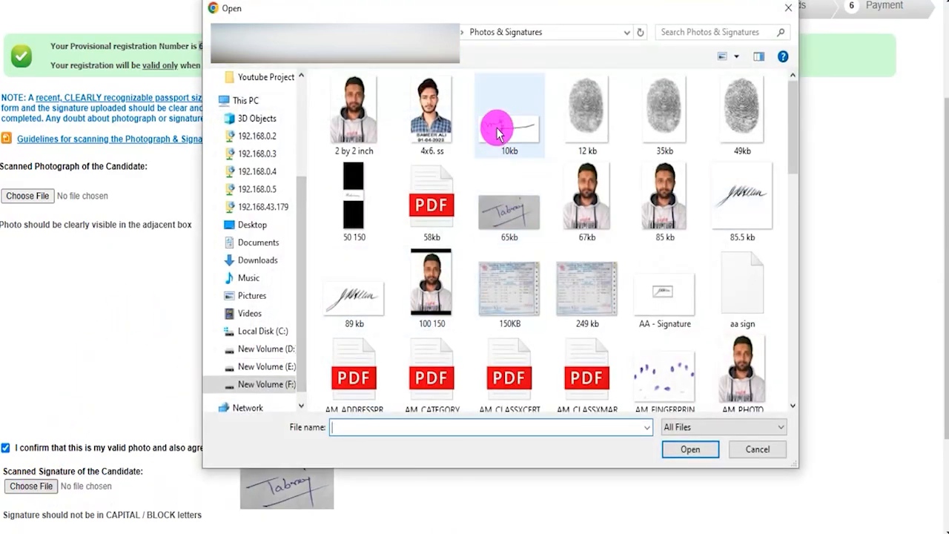
{"action": "left_click", "coordinate": [788, 8]}
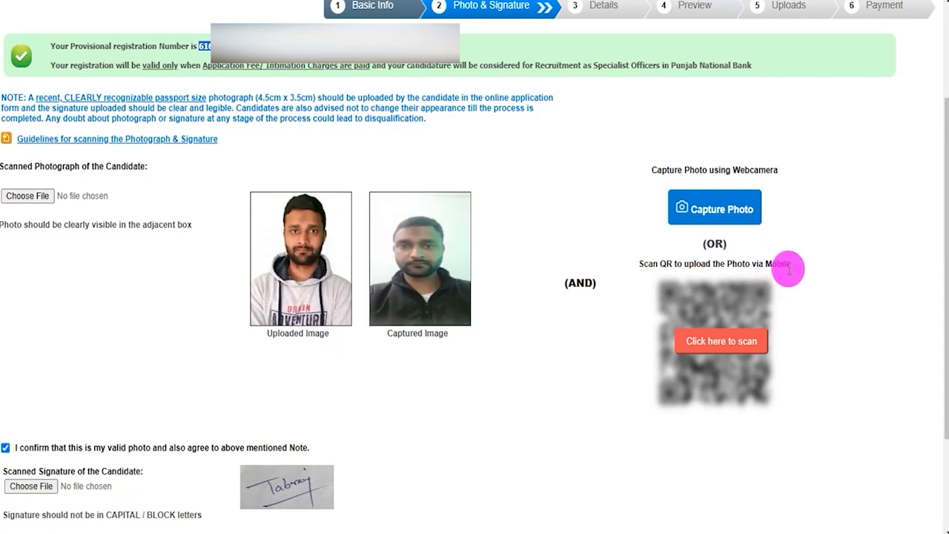
Reveal the QR code for uploading the candidate's photo via mobile
{"action": "left_click_drag", "start_coordinate": [705, 265], "coordinate": [742, 266]}
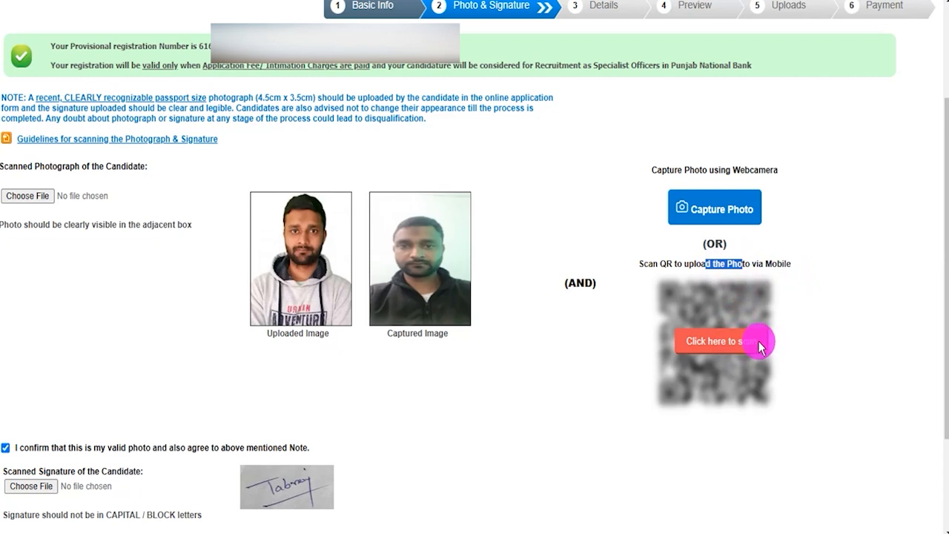
{"action": "left_click", "coordinate": [722, 344]}
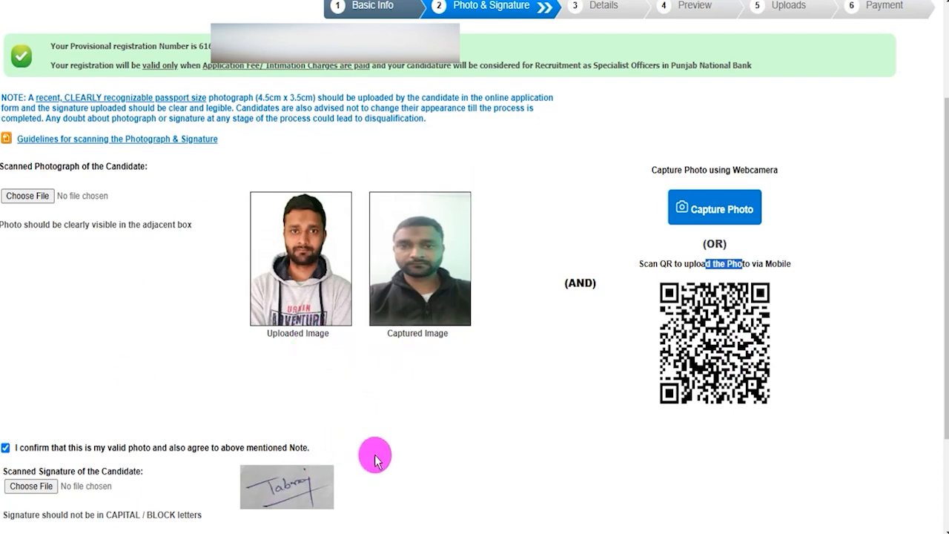
{"action": "left_click", "coordinate": [423, 443]}
Confirm the valid signature declaration and continue to the Details stage of the application
{"action": "scroll", "coordinate": [423, 442], "scroll_direction": "down", "scroll_amount": 2}
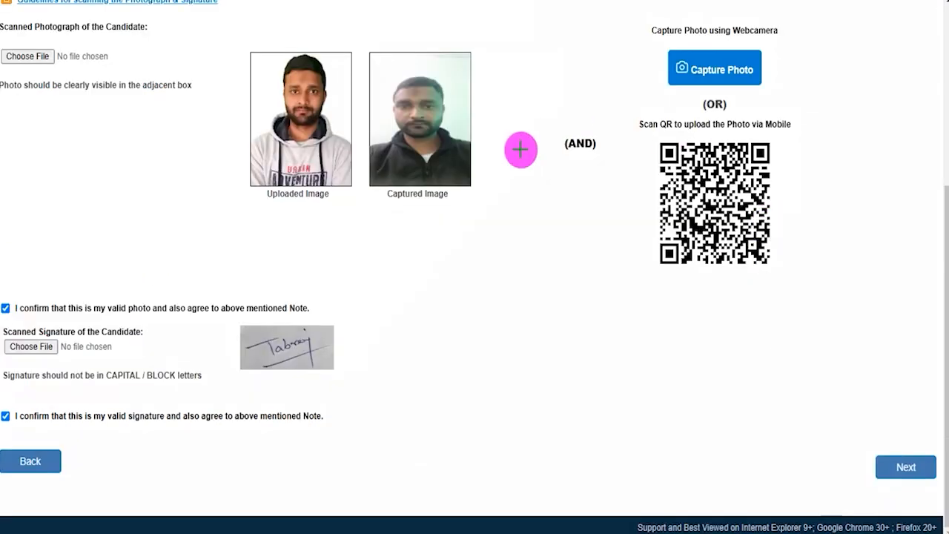
{"action": "left_click", "coordinate": [6, 412]}
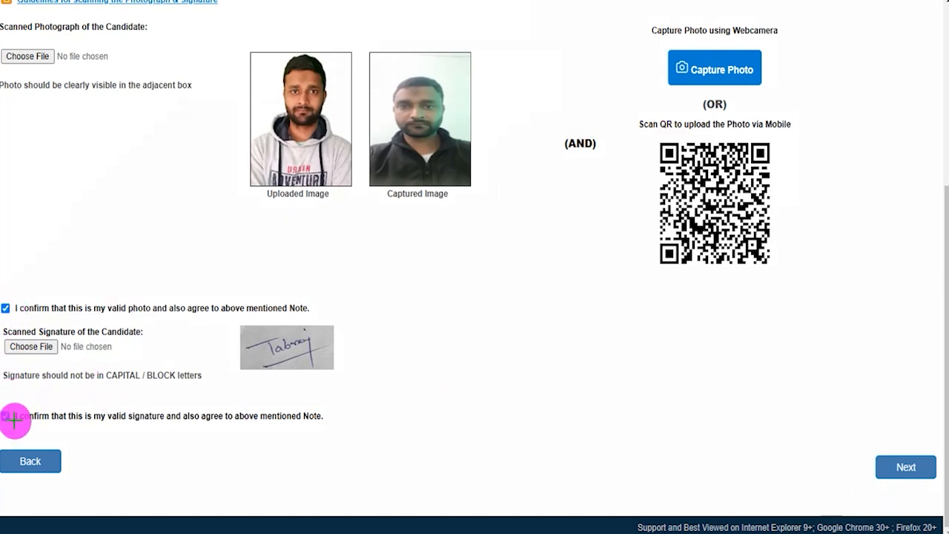
{"action": "left_click", "coordinate": [905, 464]}
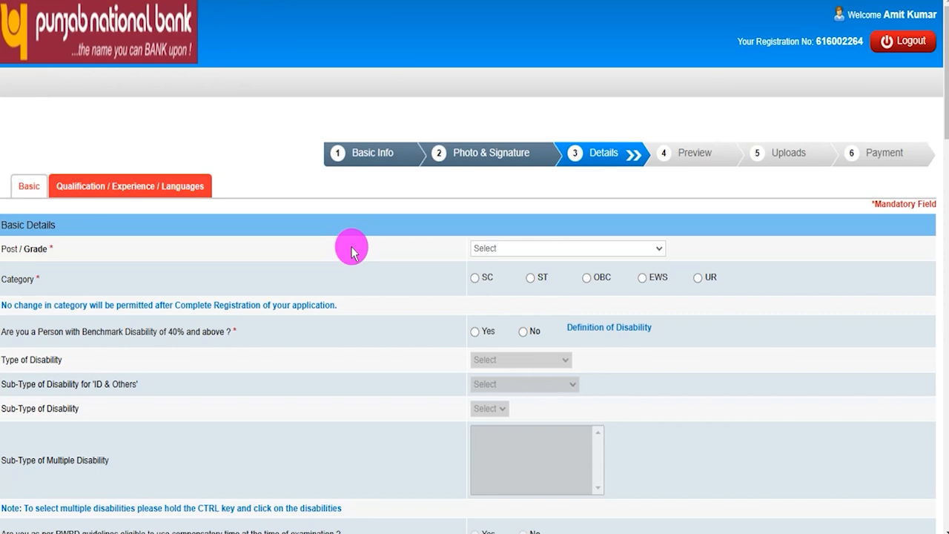
Set the Post / Grade to Officer-Credit in JMG Scale-I and check its grade and vacancies in the recruitment notice
{"action": "left_click", "coordinate": [497, 252]}
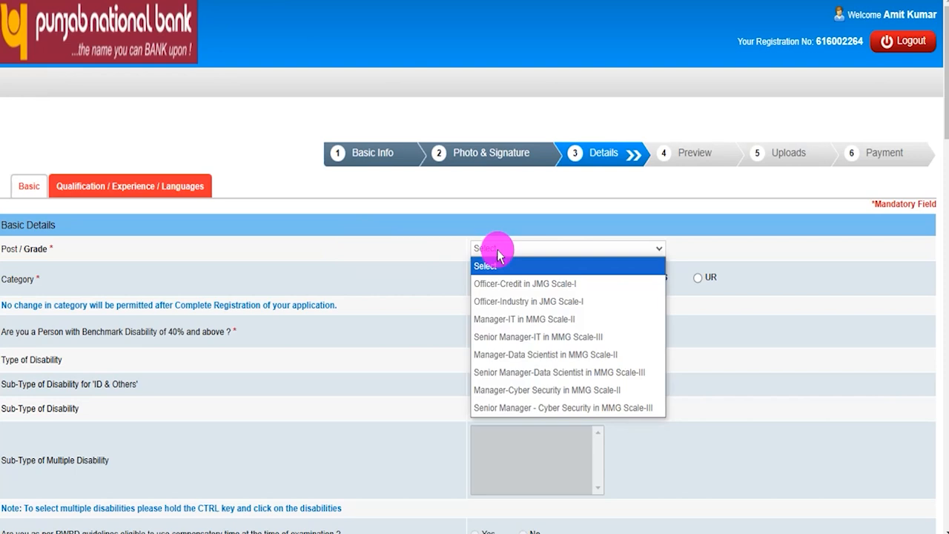
{"action": "left_click", "coordinate": [540, 291]}
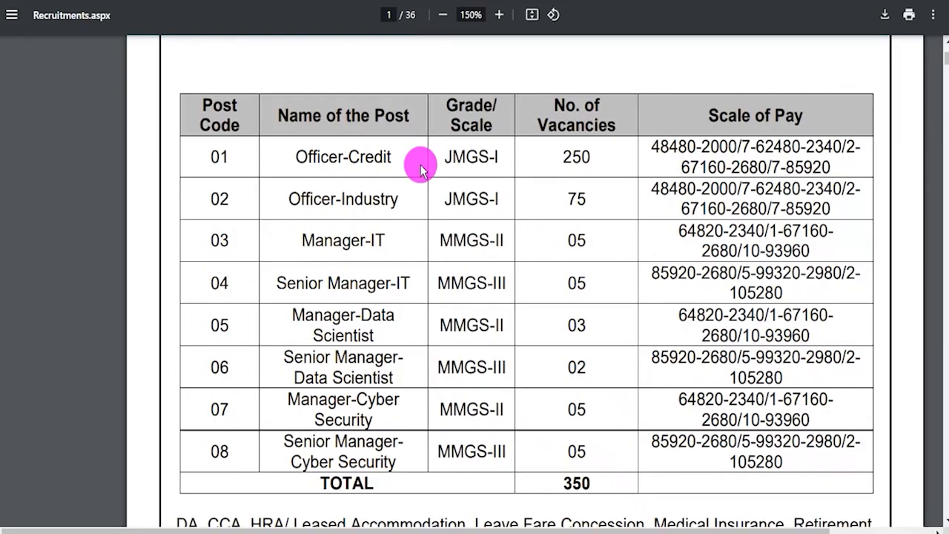
{"action": "left_click_drag", "start_coordinate": [300, 155], "coordinate": [376, 157]}
{"action": "left_click_drag", "start_coordinate": [448, 157], "coordinate": [492, 157]}
{"action": "left_click_drag", "start_coordinate": [561, 156], "coordinate": [598, 155]}
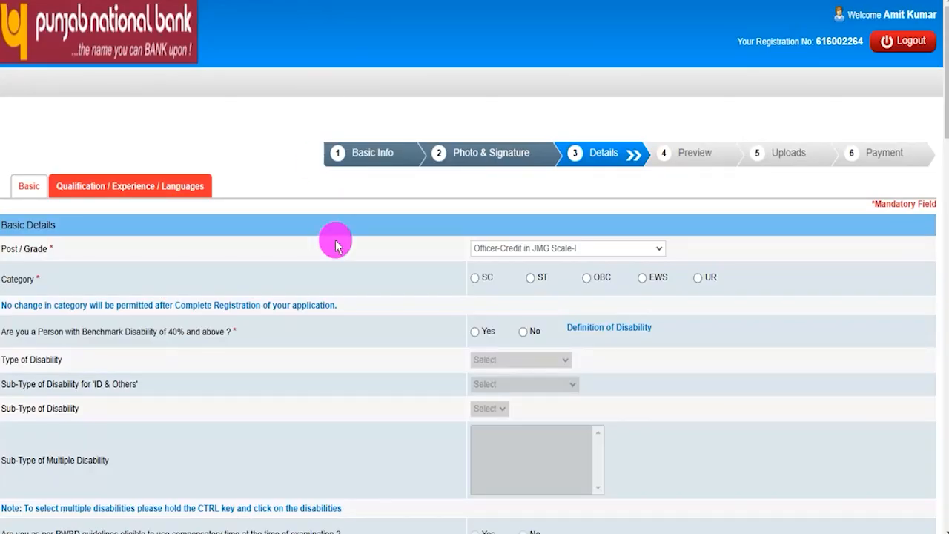
Reselect Officer-Credit in JMG Scale-I from the posts and set the category to SC, acknowledging the category notice
{"action": "left_click", "coordinate": [542, 248]}
{"action": "left_click", "coordinate": [543, 250]}
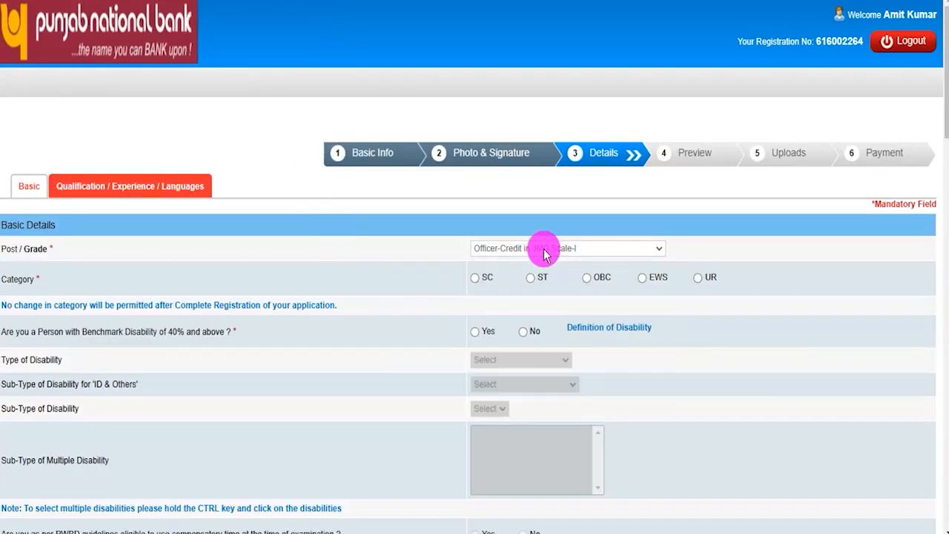
{"action": "left_click", "coordinate": [544, 252]}
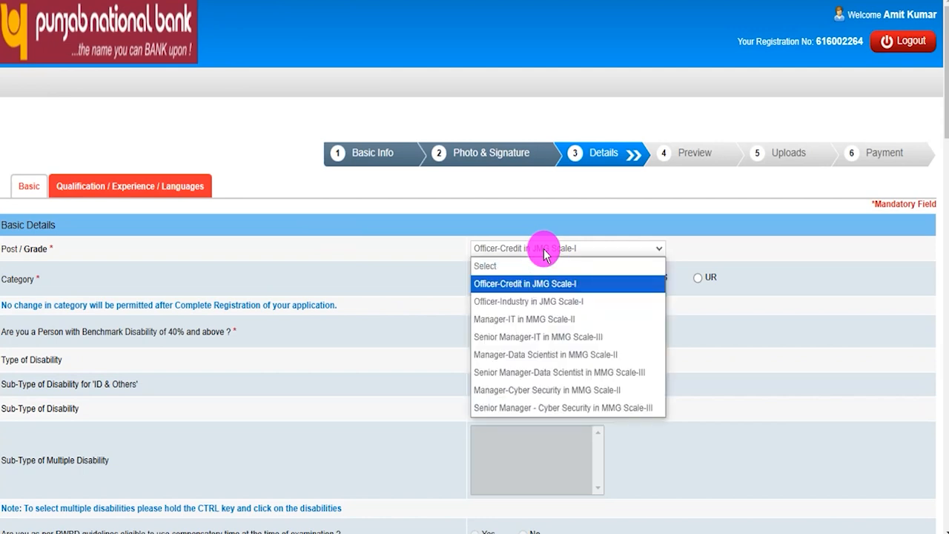
{"action": "left_click", "coordinate": [545, 281]}
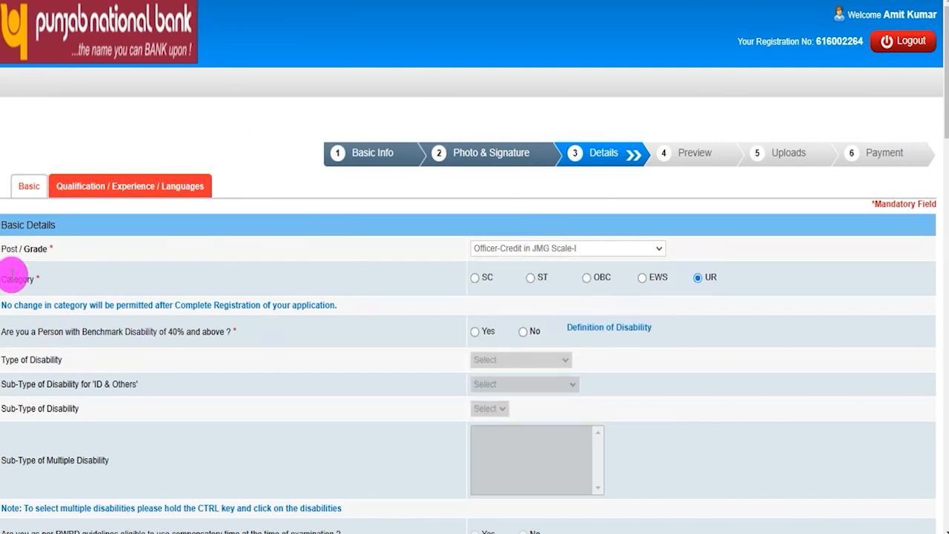
{"action": "left_click", "coordinate": [475, 278]}
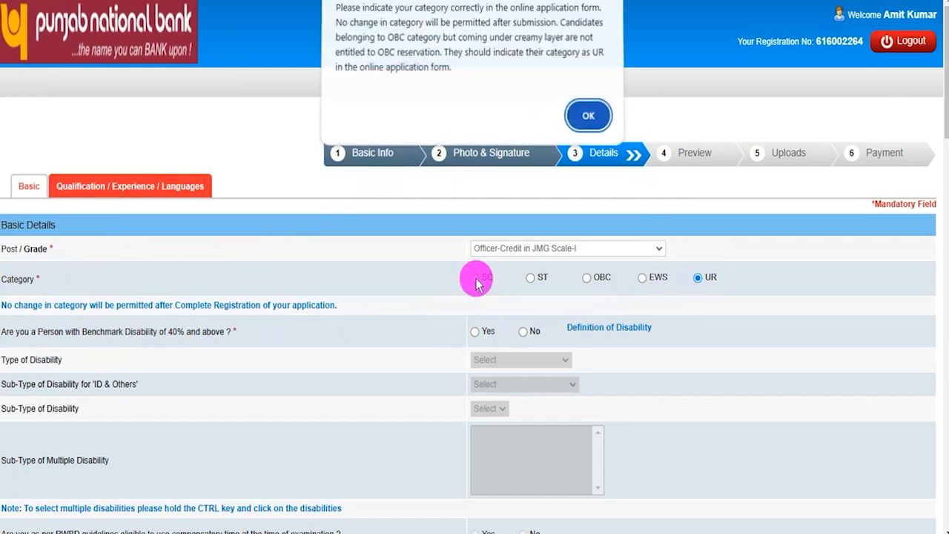
{"action": "left_click", "coordinate": [584, 122]}
Try answering Yes to the benchmark disability question with HI as the type of disability
{"action": "left_click_drag", "start_coordinate": [24, 331], "coordinate": [161, 330]}
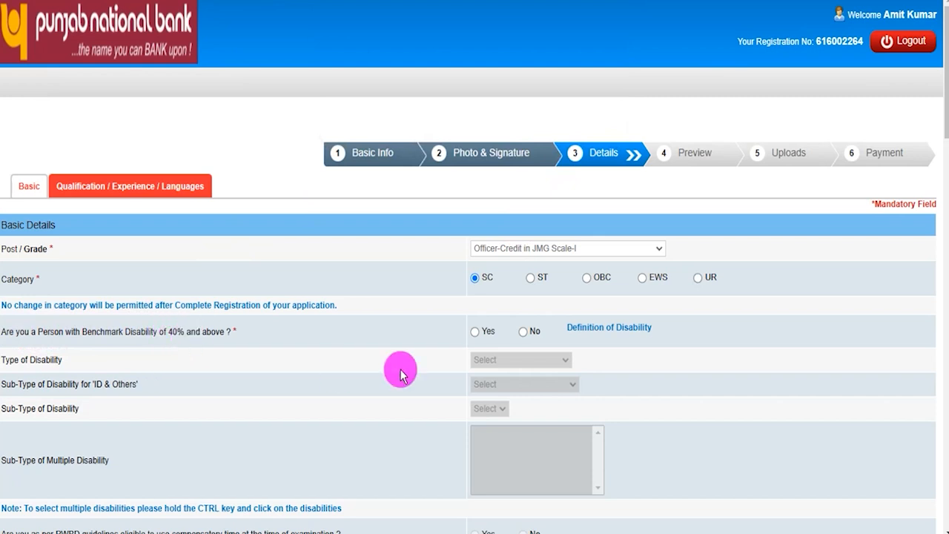
{"action": "left_click", "coordinate": [476, 332]}
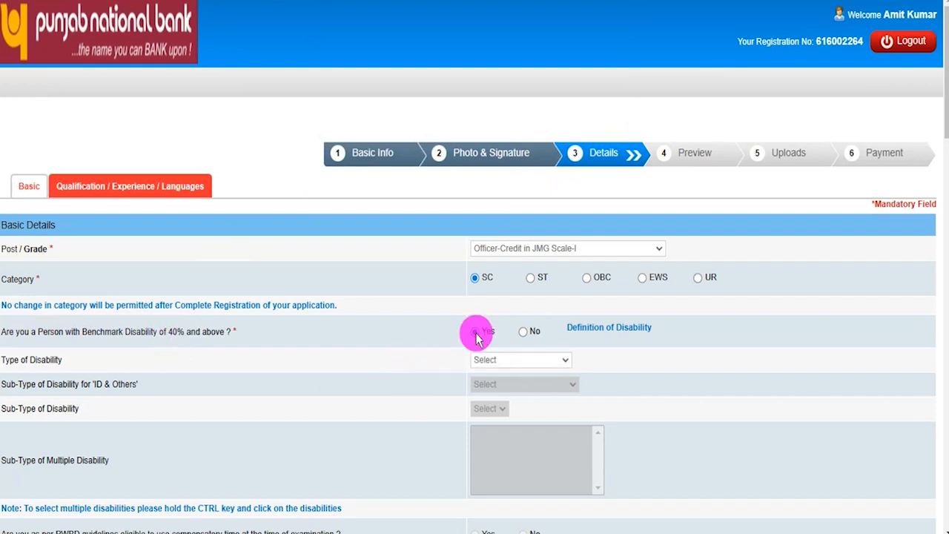
{"action": "left_click", "coordinate": [492, 361]}
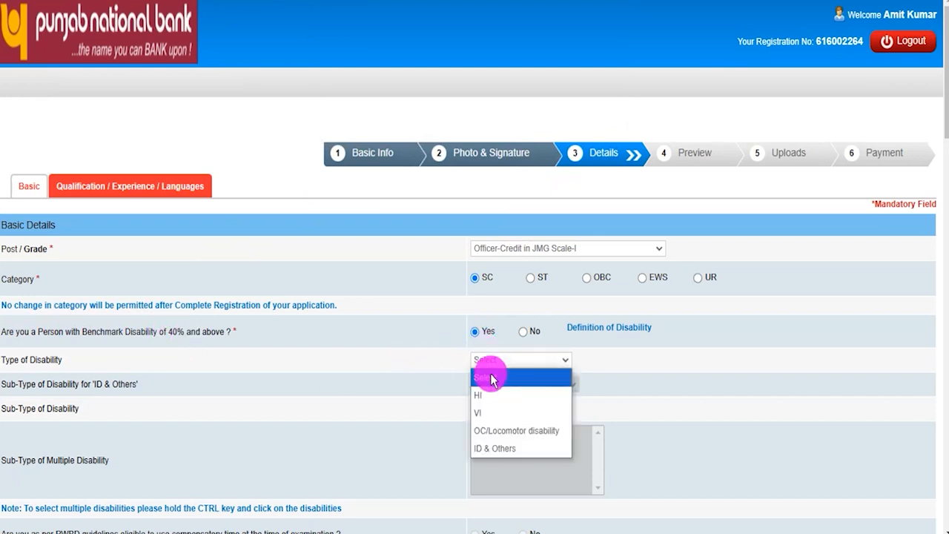
{"action": "left_click", "coordinate": [483, 394]}
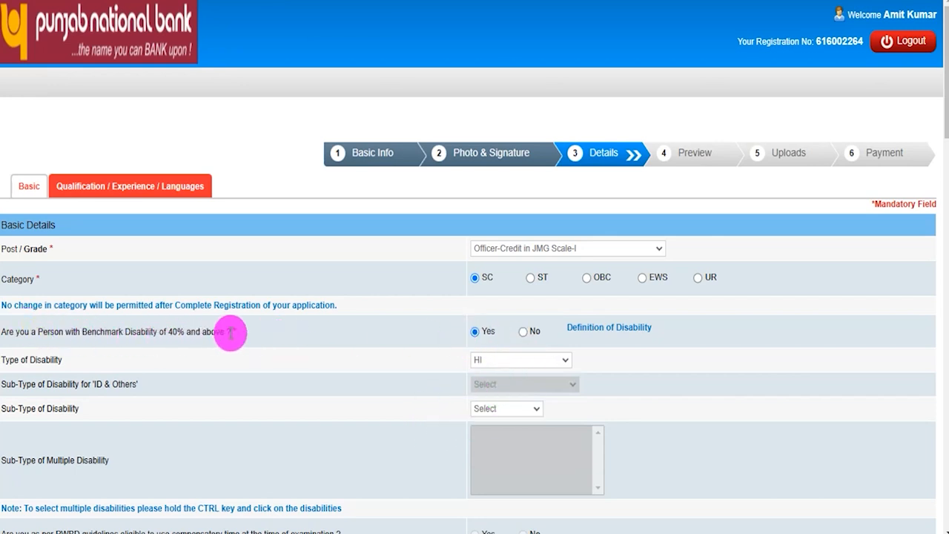
Answer No to the benchmark disability question and to the RPwD Act question about having difficulty in writing
{"action": "left_click", "coordinate": [524, 332]}
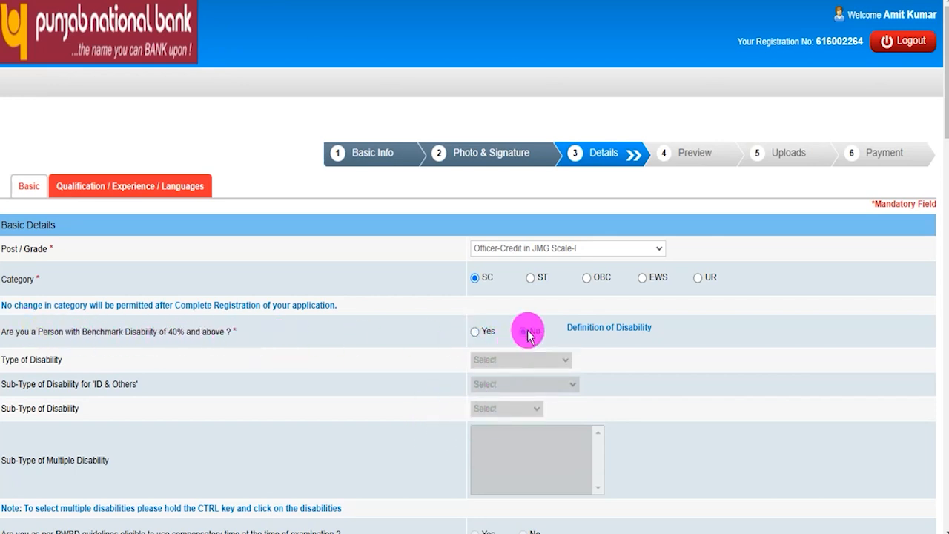
{"action": "scroll", "coordinate": [423, 417], "scroll_direction": "down", "scroll_amount": 2}
{"action": "scroll", "coordinate": [453, 434], "scroll_direction": "down", "scroll_amount": 3}
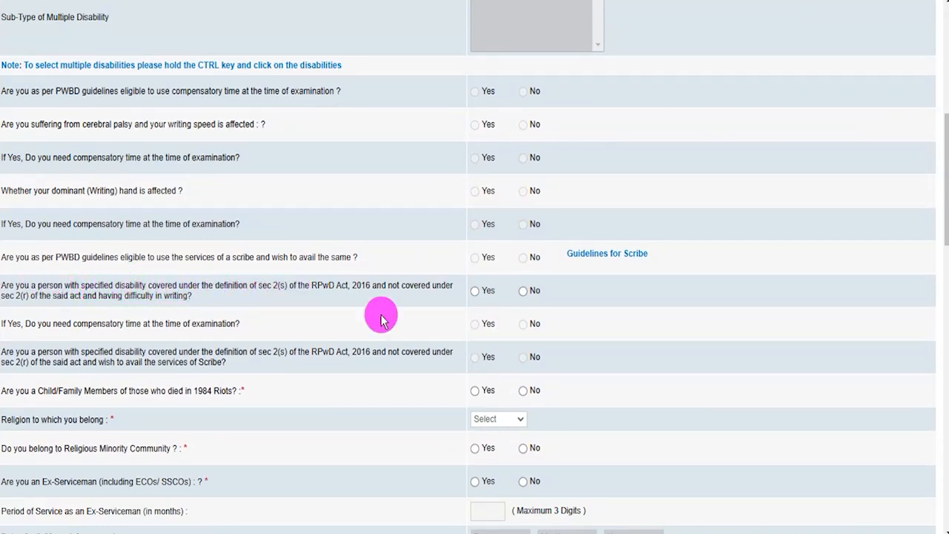
{"action": "left_click", "coordinate": [474, 291]}
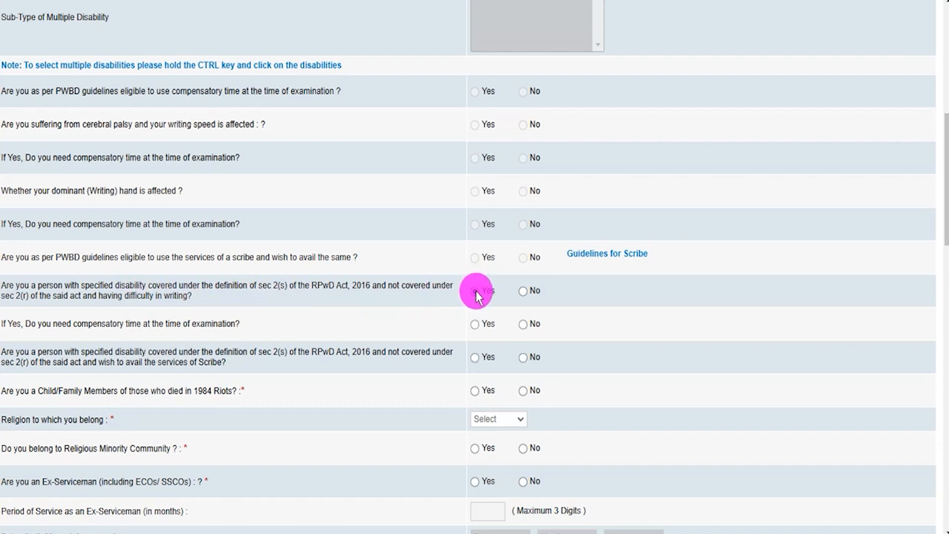
{"action": "left_click", "coordinate": [527, 295]}
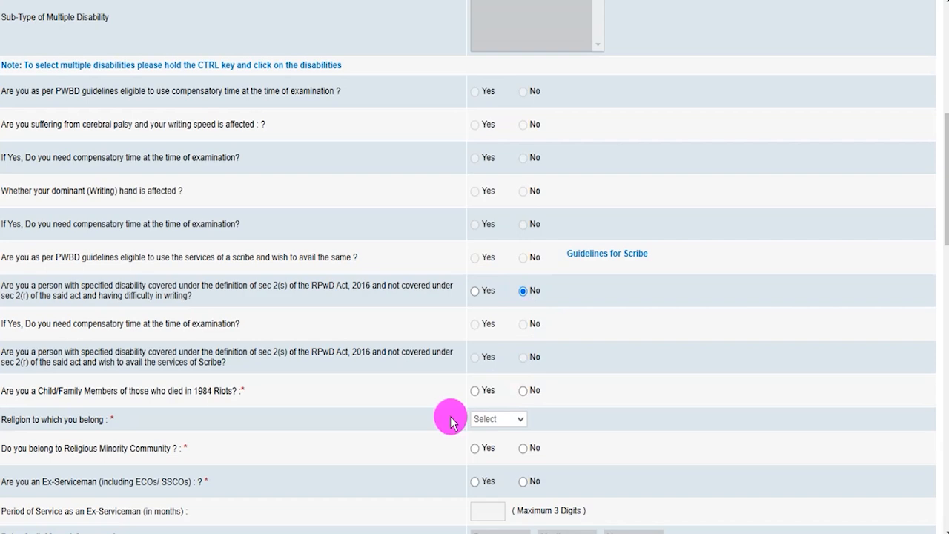
Set the religion to which the candidate belongs to Hindu
{"action": "left_click", "coordinate": [492, 418]}
{"action": "left_click", "coordinate": [488, 315]}
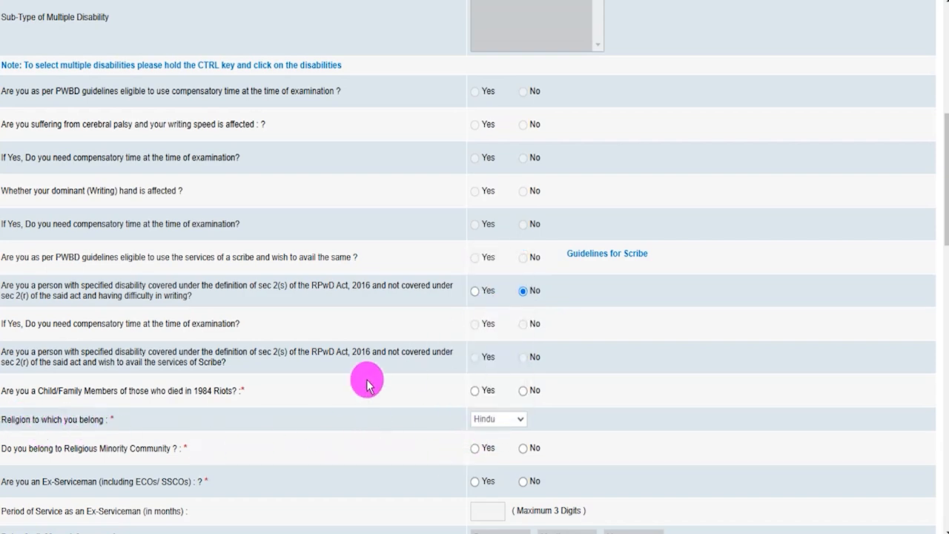
Answer No to the religious minority community and Ex-Serviceman questions and set the nationality to Indian
{"action": "scroll", "coordinate": [368, 379], "scroll_direction": "down", "scroll_amount": 3}
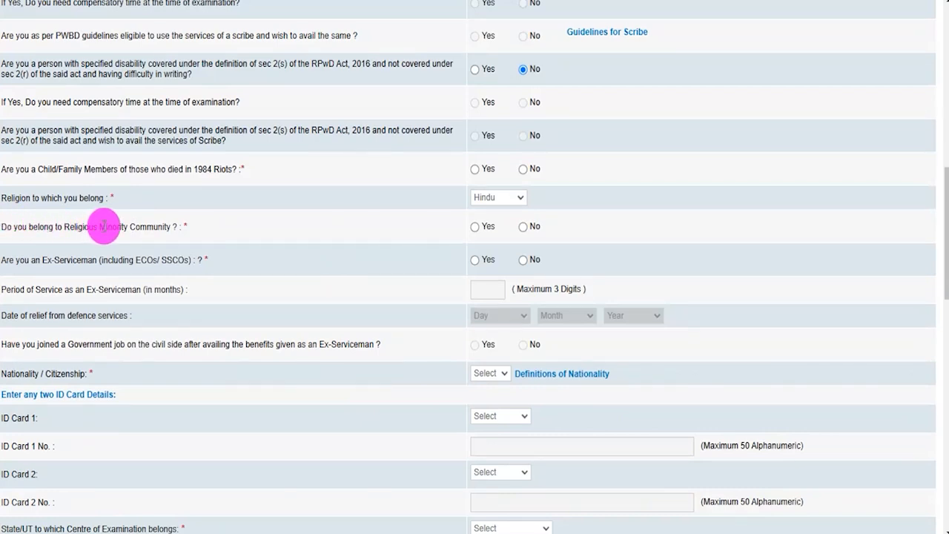
{"action": "left_click", "coordinate": [475, 230]}
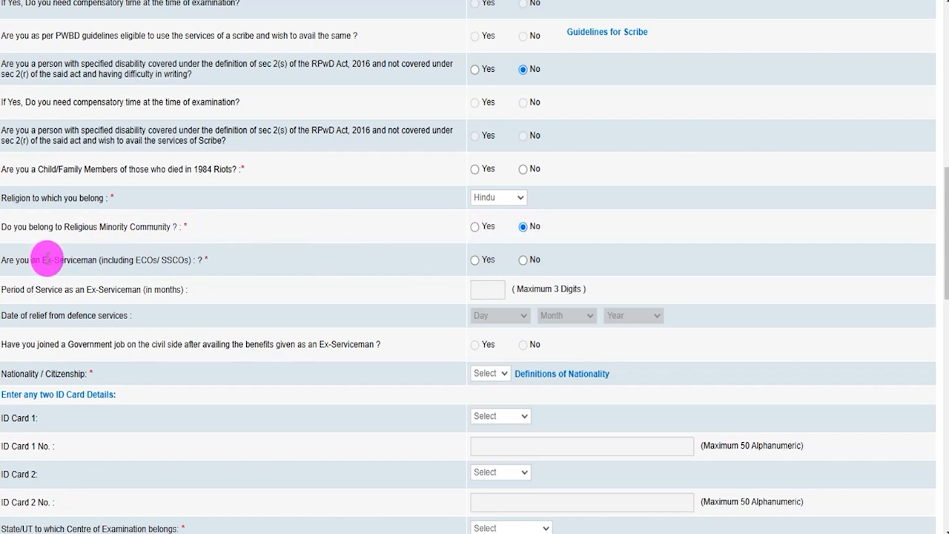
{"action": "left_click", "coordinate": [476, 260]}
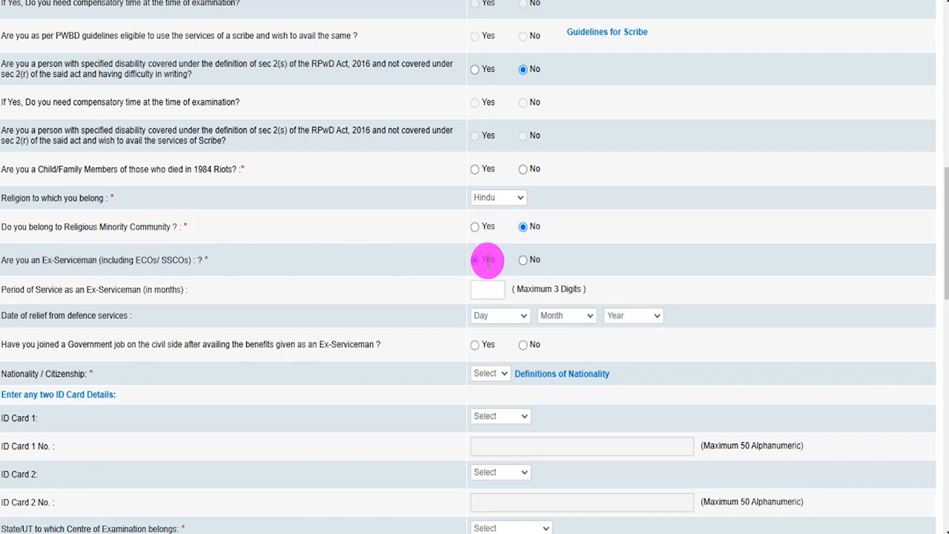
{"action": "left_click", "coordinate": [522, 261]}
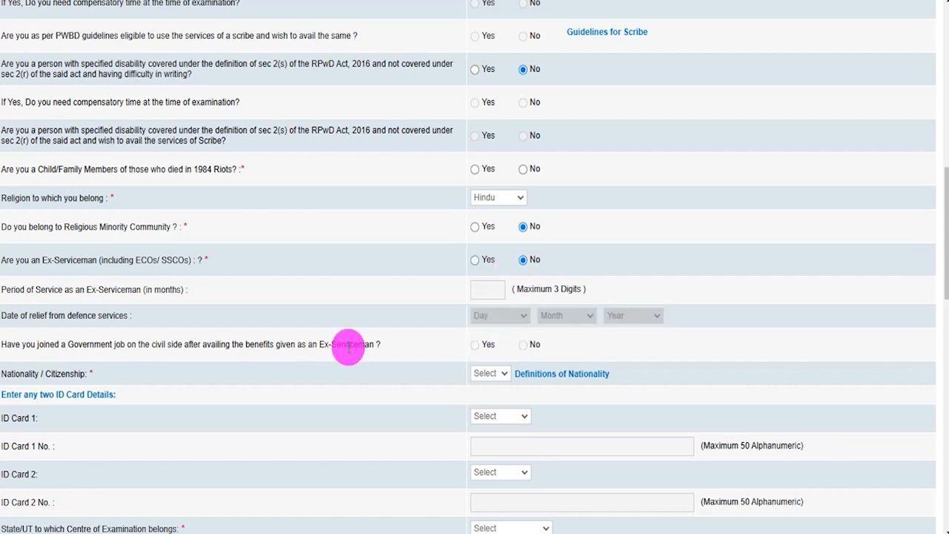
{"action": "left_click", "coordinate": [493, 376]}
{"action": "left_click", "coordinate": [487, 408]}
Choose Aadhar as ID Card 1 and PAN Card as ID Card 2
{"action": "scroll", "coordinate": [519, 371], "scroll_direction": "down", "scroll_amount": 3}
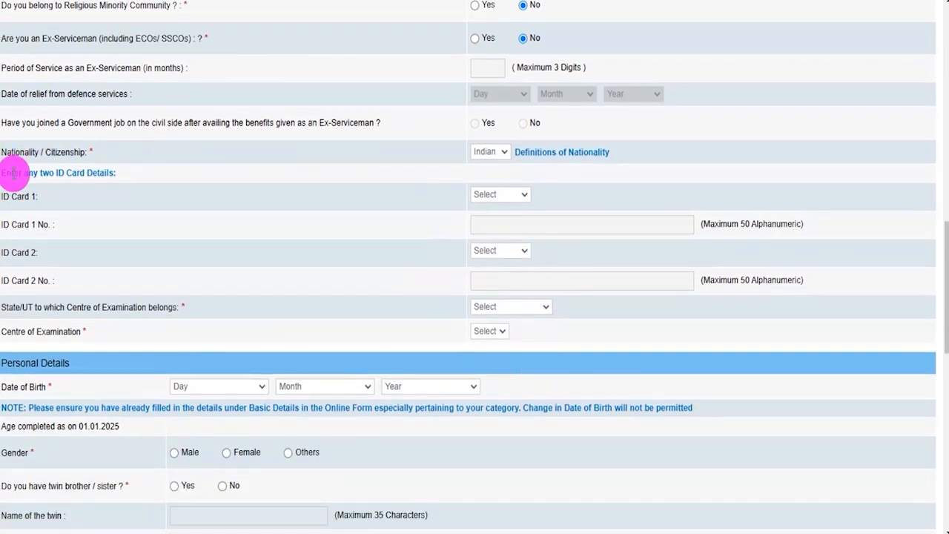
{"action": "scroll", "coordinate": [153, 172], "scroll_direction": "down", "scroll_amount": 1}
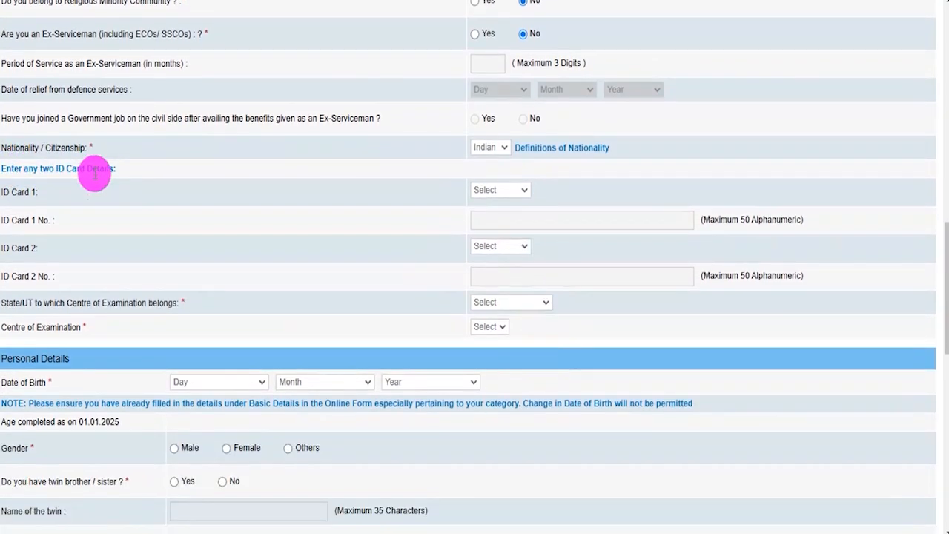
{"action": "left_click", "coordinate": [483, 120]}
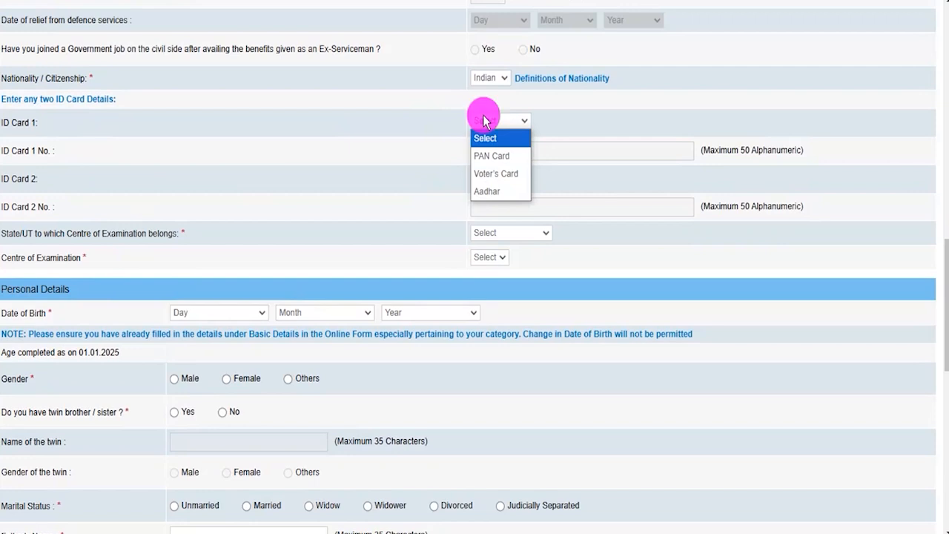
{"action": "left_click", "coordinate": [485, 192]}
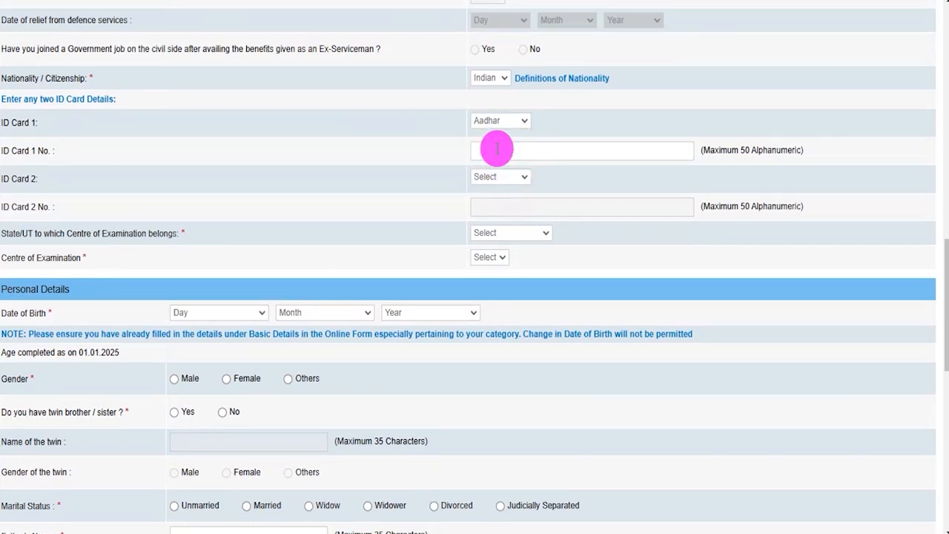
{"action": "left_click", "coordinate": [480, 176]}
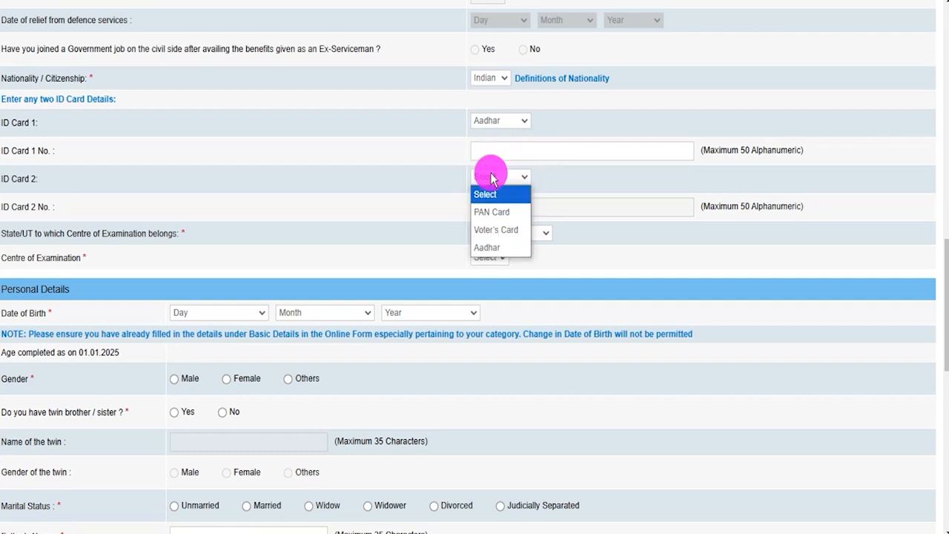
{"action": "left_click", "coordinate": [489, 214]}
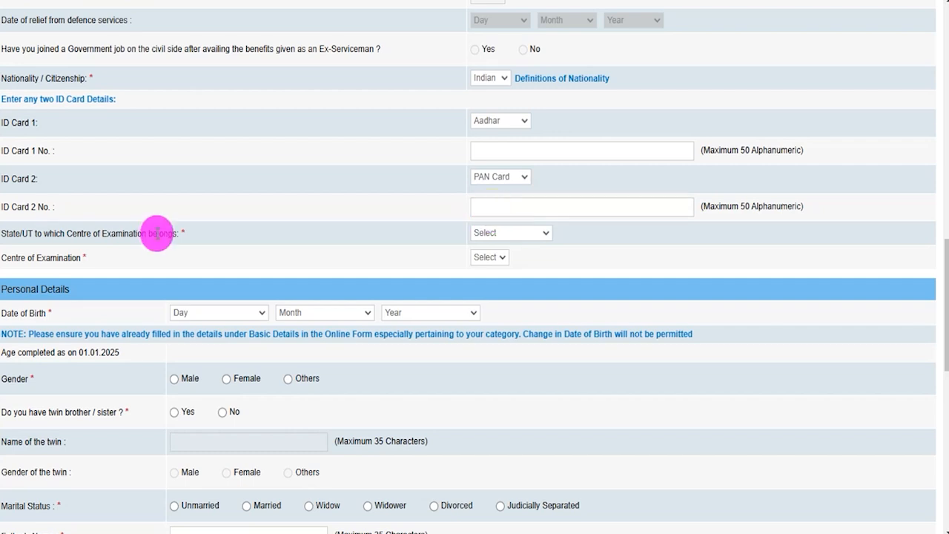
Set the examination centre's state to Uttar Pradesh and the Centre of Examination to Jhansi
{"action": "left_click", "coordinate": [479, 234]}
{"action": "key", "text": "u"}
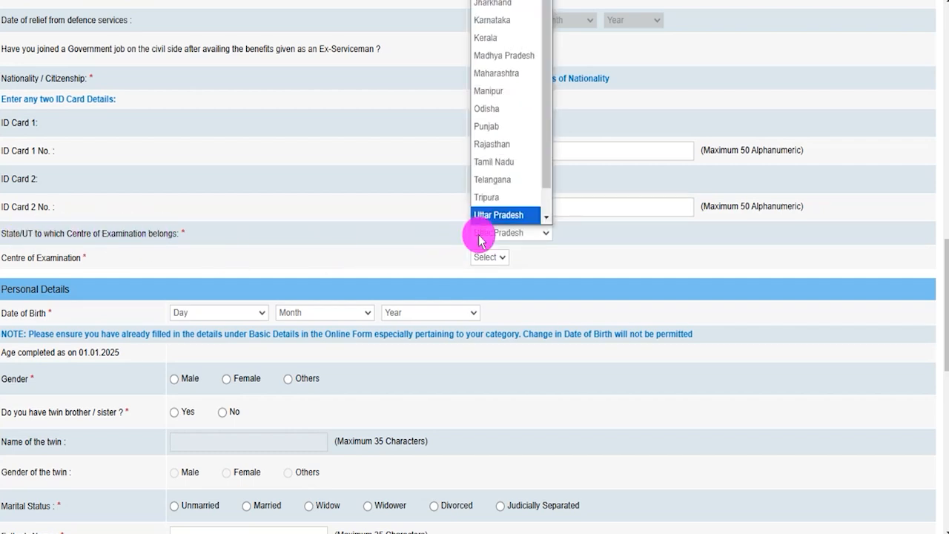
{"action": "left_click", "coordinate": [478, 215]}
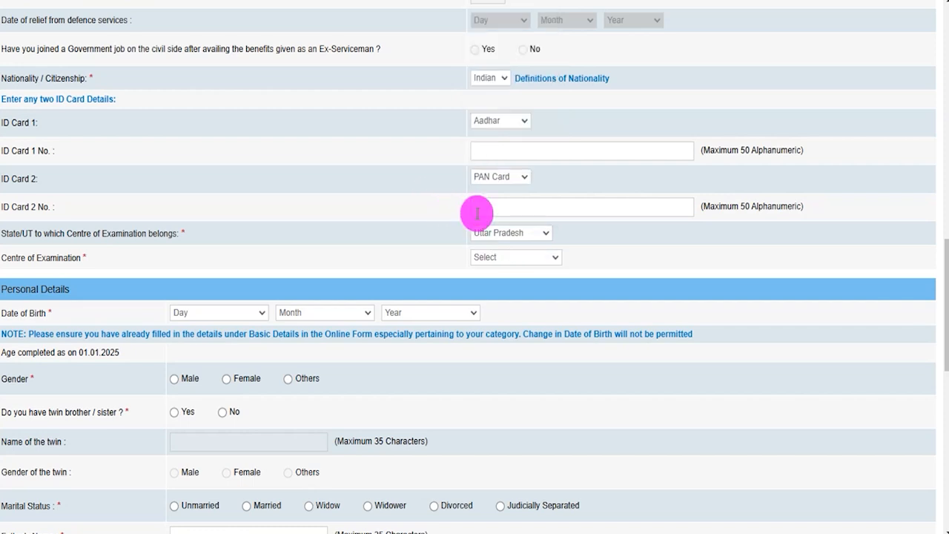
{"action": "left_click", "coordinate": [486, 257]}
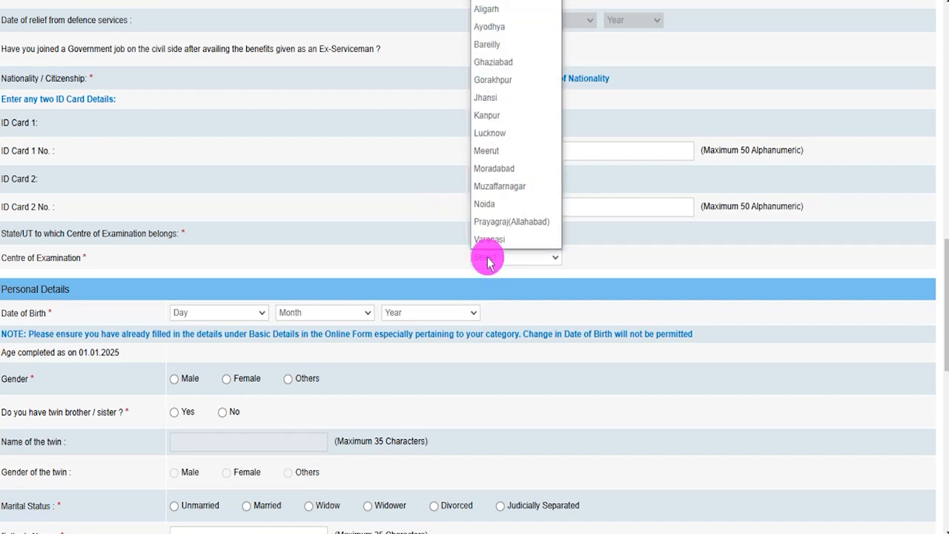
{"action": "left_click", "coordinate": [493, 100]}
Fill in the candidate's date of birth by day, month and year, and set the gender to Male
{"action": "left_click", "coordinate": [191, 312]}
{"action": "left_click", "coordinate": [203, 224]}
{"action": "left_click", "coordinate": [300, 313]}
{"action": "left_click", "coordinate": [306, 271]}
{"action": "left_click", "coordinate": [404, 312]}
{"action": "left_click", "coordinate": [417, 261]}
{"action": "left_click", "coordinate": [175, 381]}
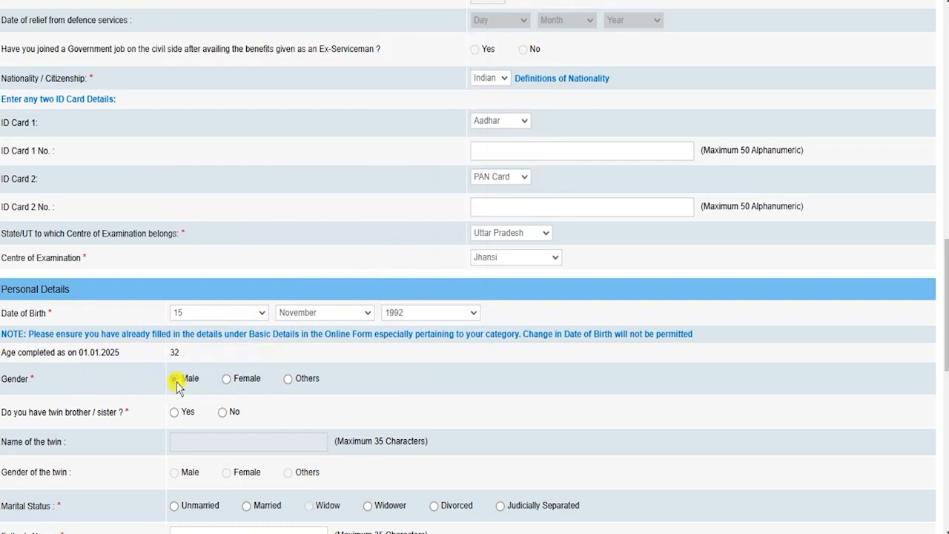
Answer No to the question about having a twin brother or sister
{"action": "scroll", "coordinate": [176, 387], "scroll_direction": "down", "scroll_amount": 2}
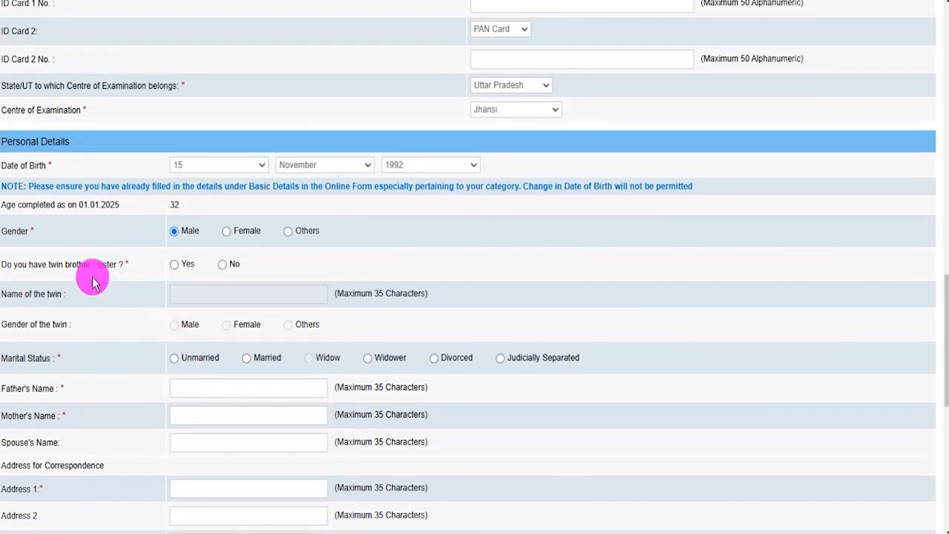
{"action": "left_click", "coordinate": [174, 264]}
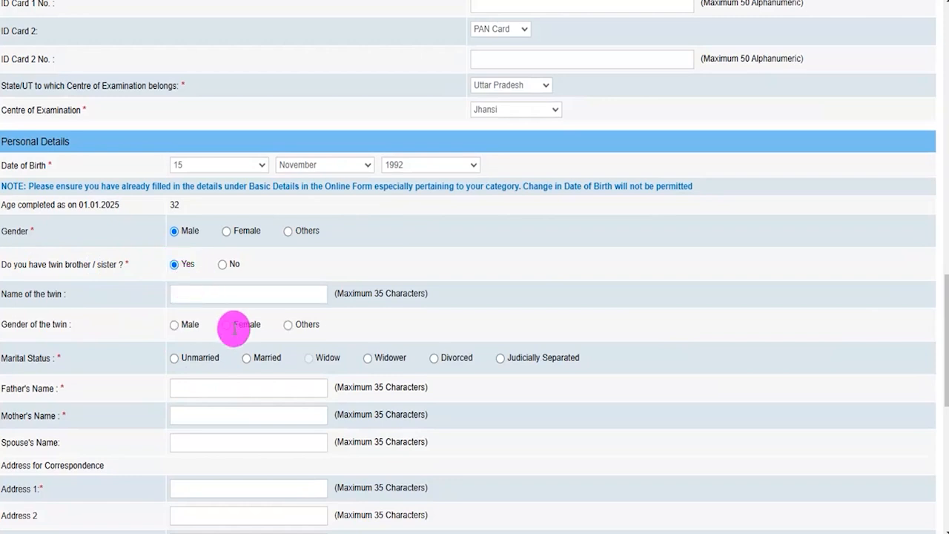
{"action": "left_click", "coordinate": [222, 265]}
Set the marital status to Unmarried and enter the father's and mother's names
{"action": "scroll", "coordinate": [226, 271], "scroll_direction": "down", "scroll_amount": 1}
{"action": "scroll", "coordinate": [226, 272], "scroll_direction": "down", "scroll_amount": 1}
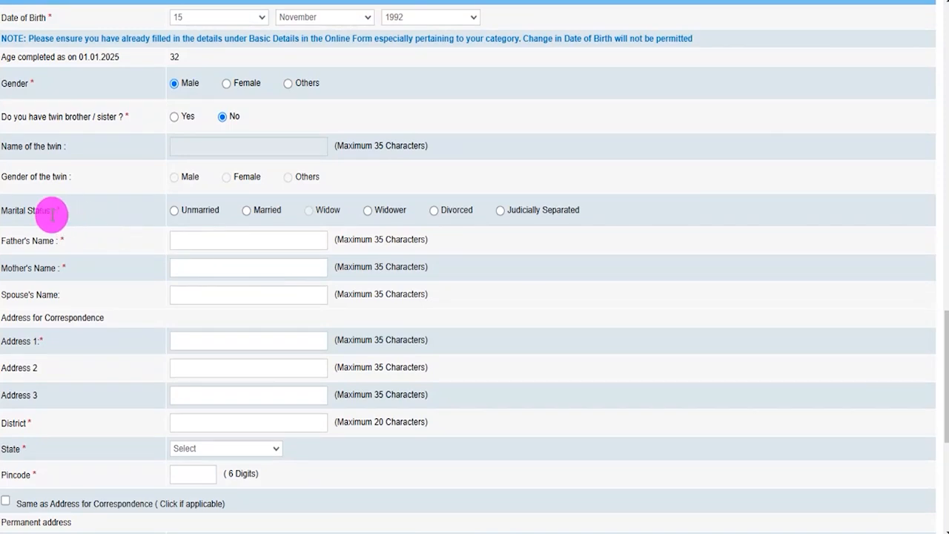
{"action": "scroll", "coordinate": [148, 193], "scroll_direction": "down", "scroll_amount": 1}
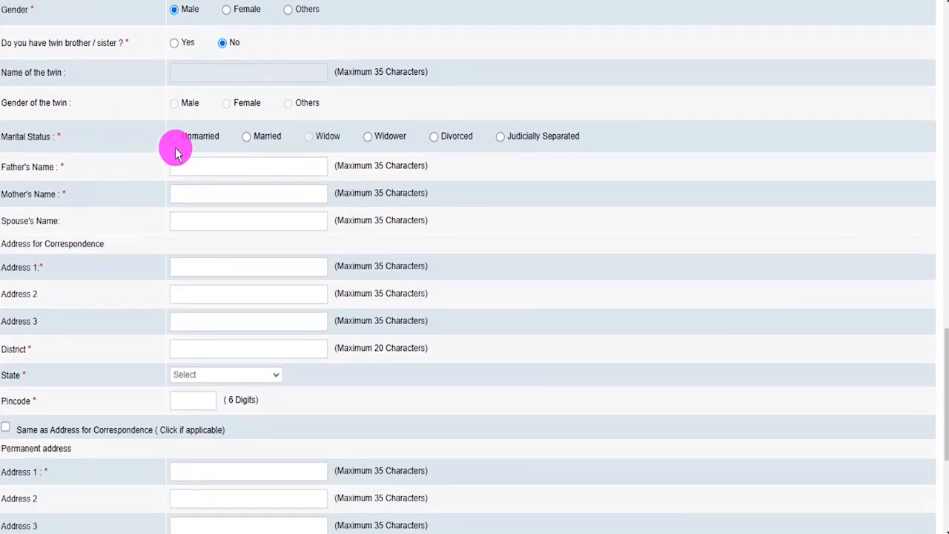
{"action": "left_click", "coordinate": [175, 137]}
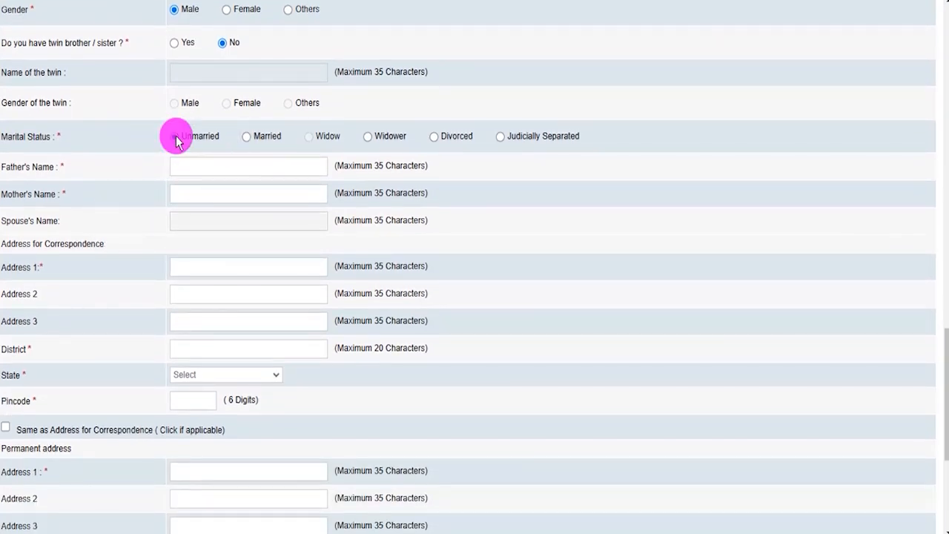
{"action": "left_click", "coordinate": [204, 170]}
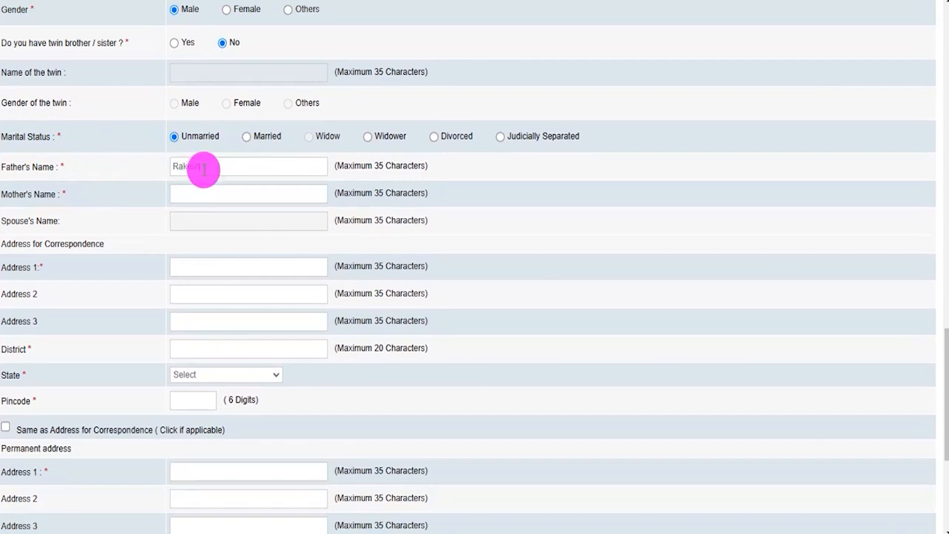
{"action": "left_click", "coordinate": [198, 194]}
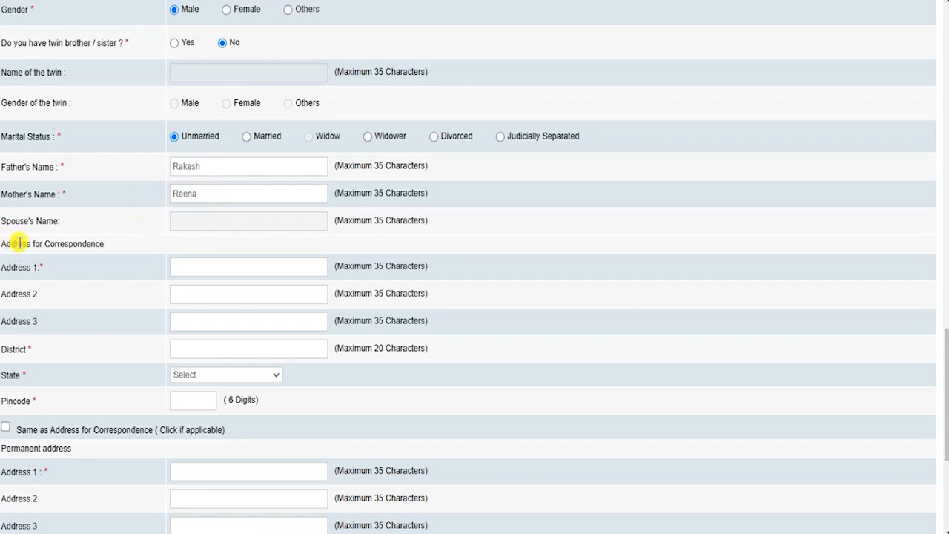
Try marking the permanent address as the same as the address for correspondence
{"action": "scroll", "coordinate": [152, 254], "scroll_direction": "down", "scroll_amount": 2}
{"action": "left_click", "coordinate": [182, 123]}
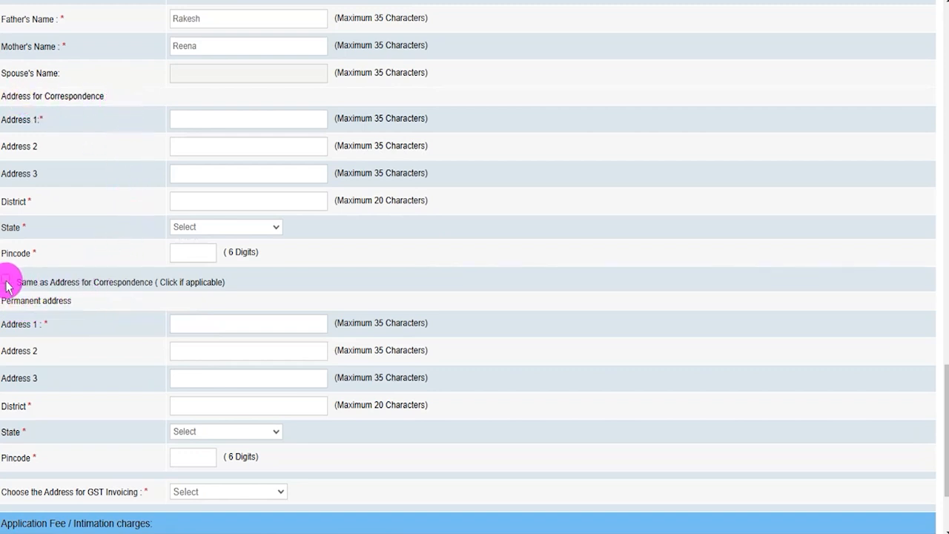
{"action": "left_click", "coordinate": [135, 286]}
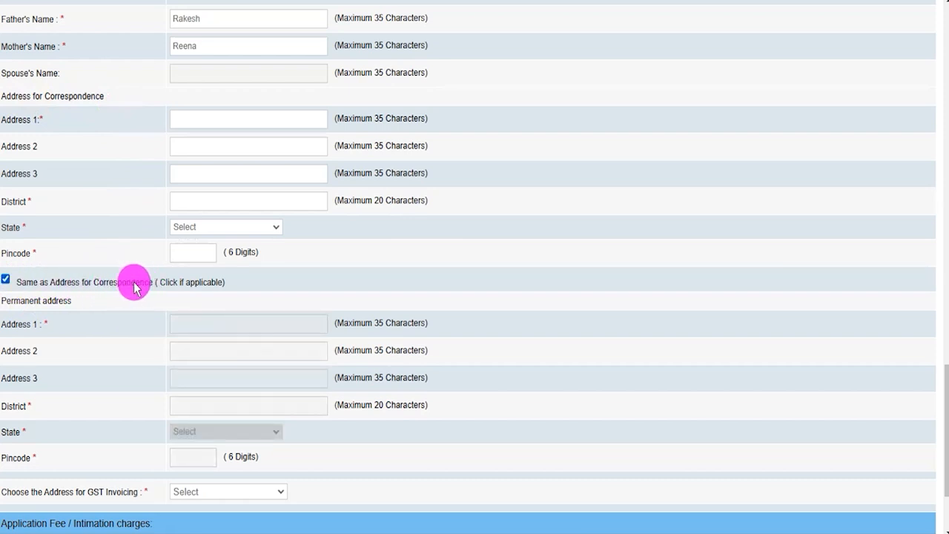
{"action": "left_click", "coordinate": [5, 279]}
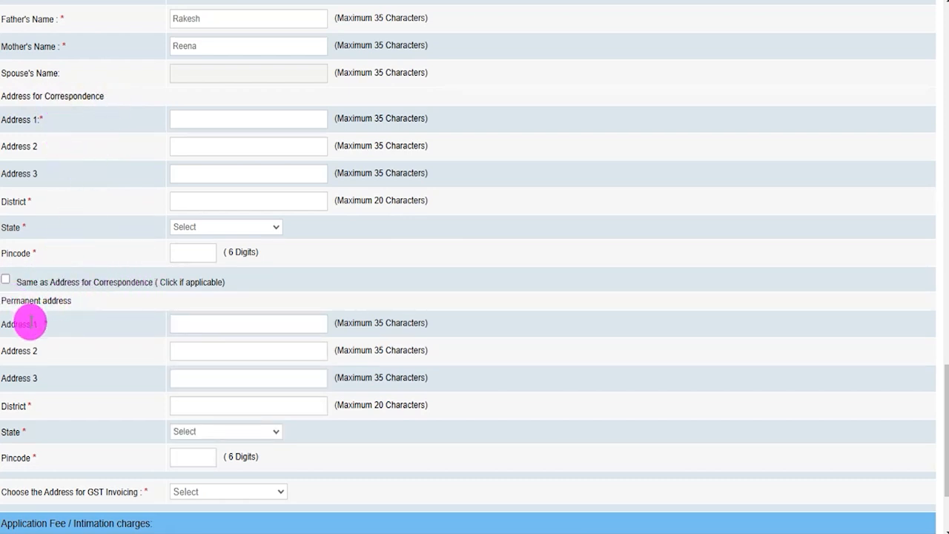
Choose Correspondence Address as the address for GST invoicing
{"action": "scroll", "coordinate": [157, 363], "scroll_direction": "down", "scroll_amount": 3}
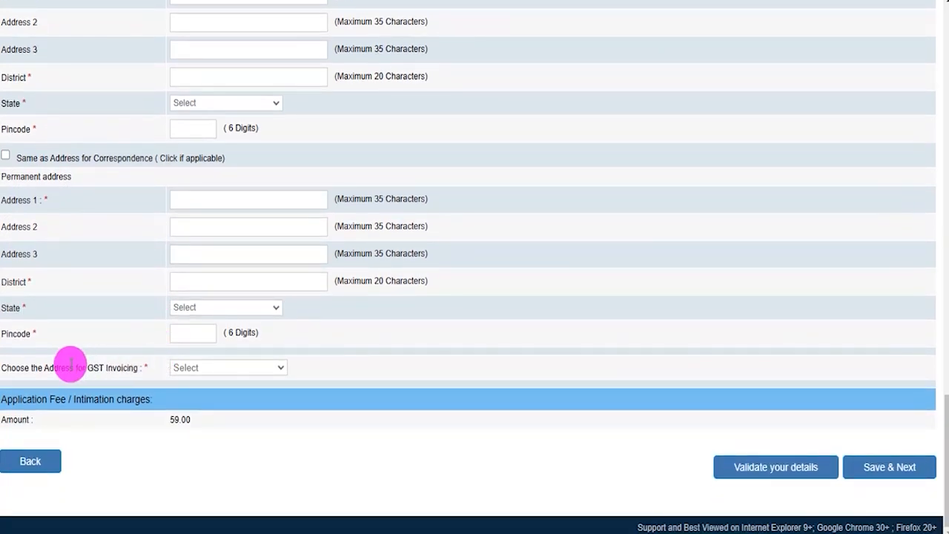
{"action": "left_click", "coordinate": [195, 369]}
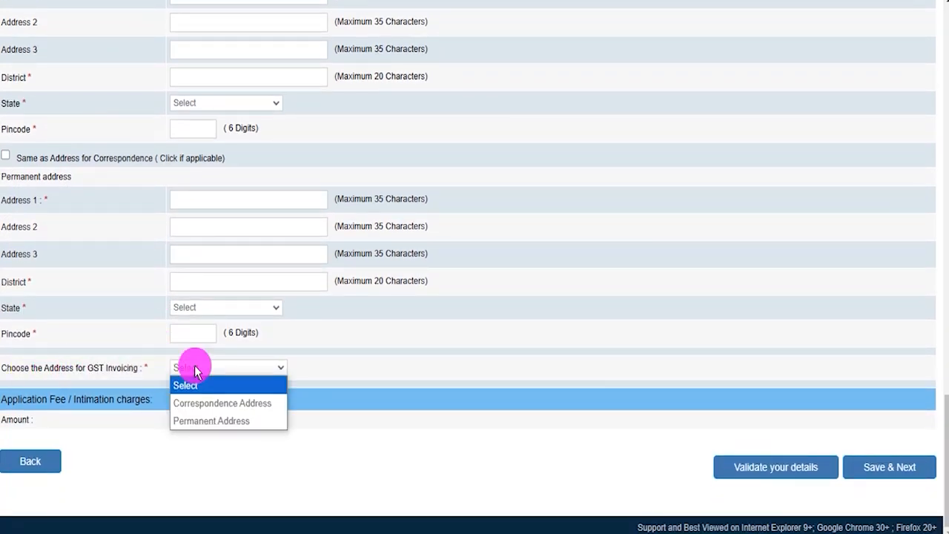
{"action": "left_click", "coordinate": [212, 404]}
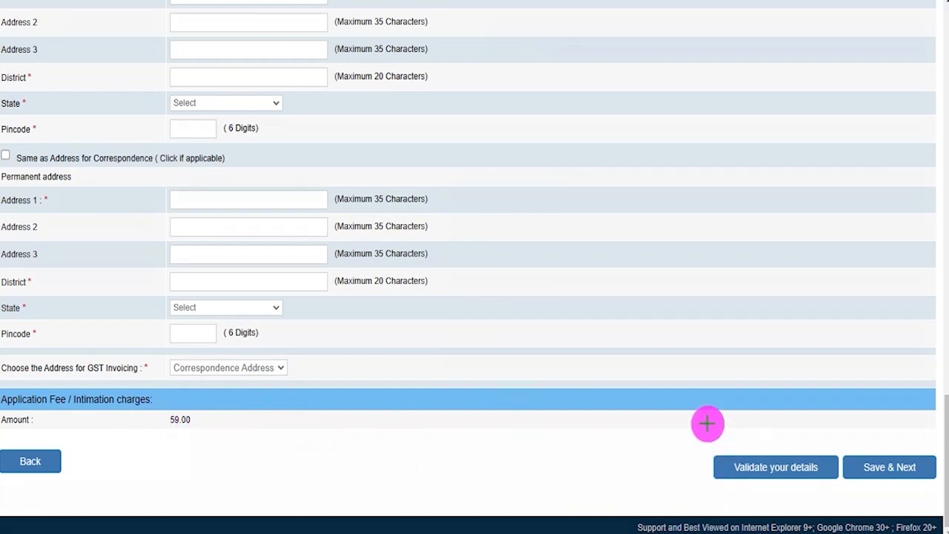
{"action": "left_click", "coordinate": [769, 466]}
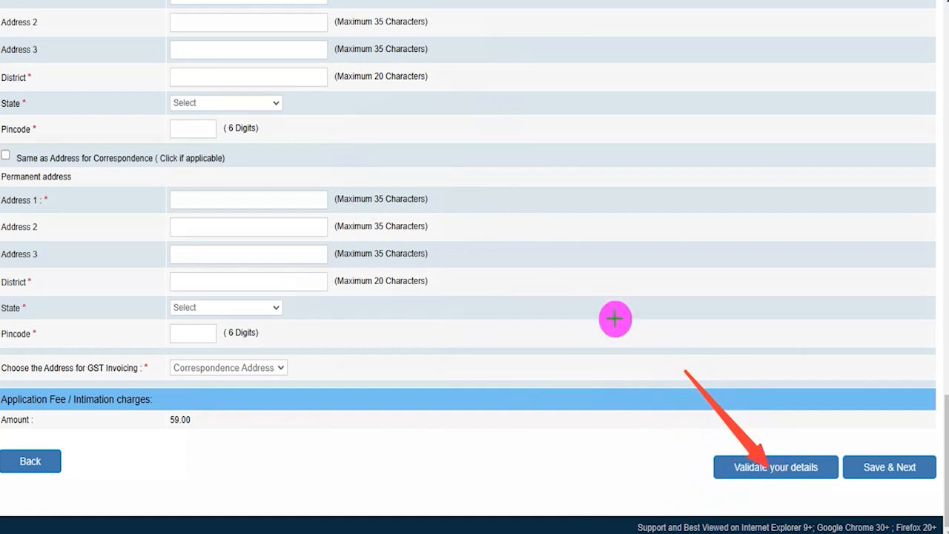
{"action": "left_click_drag", "start_coordinate": [938, 341], "coordinate": [890, 449]}
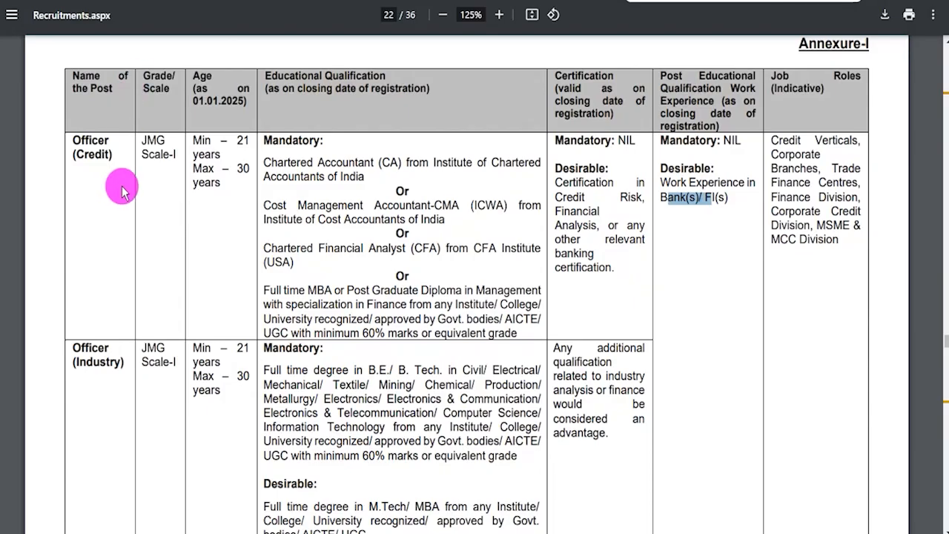
Examine the Officer (Credit) row in Annexure-I of the recruitment notification PDF for its grade and mandatory educational qualifications
{"action": "left_click_drag", "start_coordinate": [85, 144], "coordinate": [181, 159]}
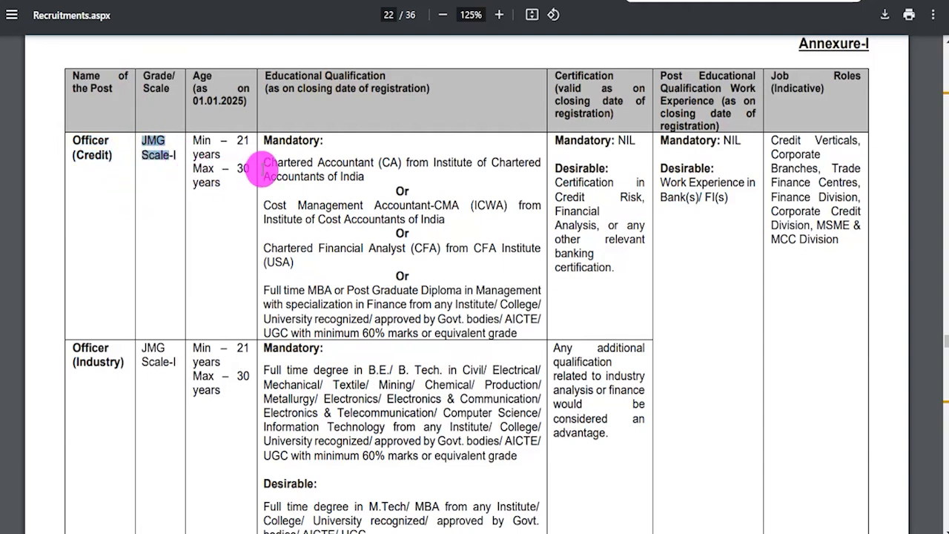
{"action": "left_click_drag", "start_coordinate": [274, 165], "coordinate": [402, 162]}
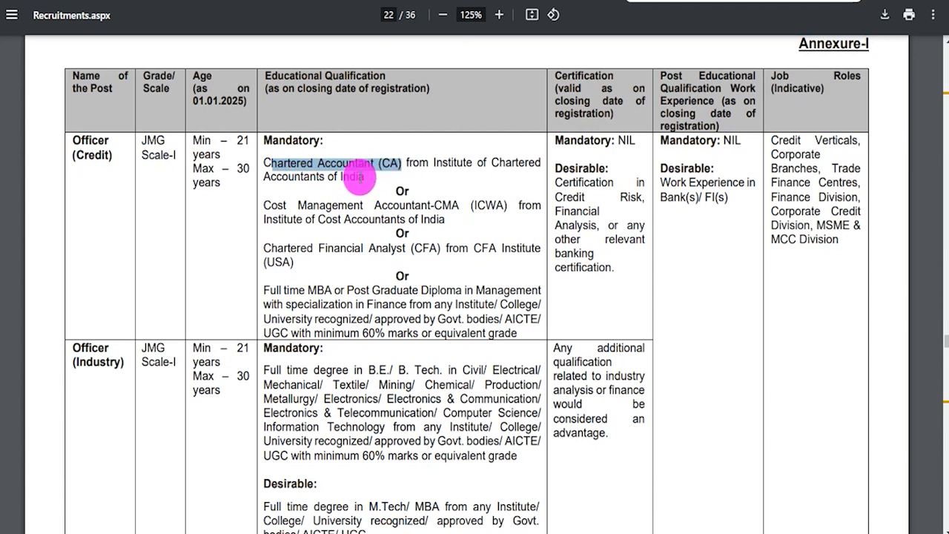
{"action": "left_click_drag", "start_coordinate": [265, 206], "coordinate": [415, 205]}
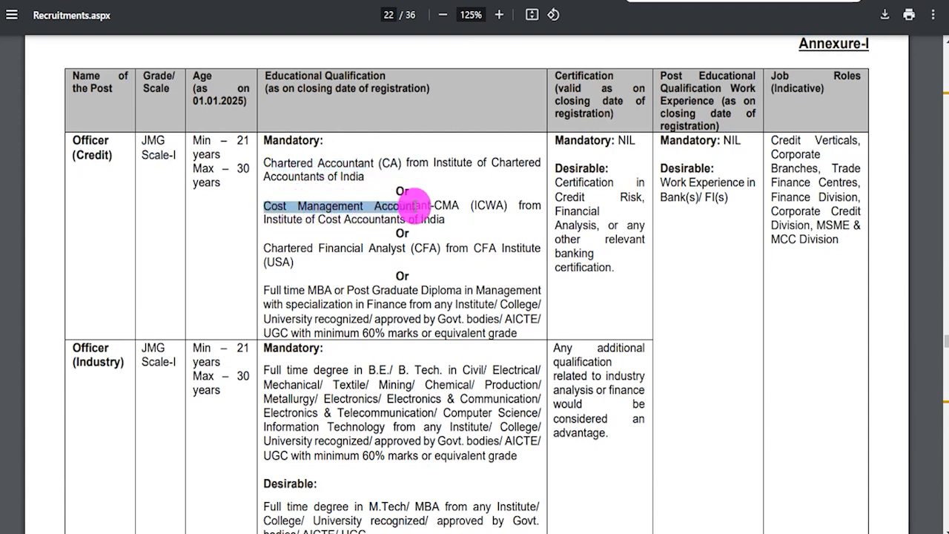
{"action": "left_click", "coordinate": [287, 244]}
{"action": "left_click_drag", "start_coordinate": [305, 245], "coordinate": [436, 248]}
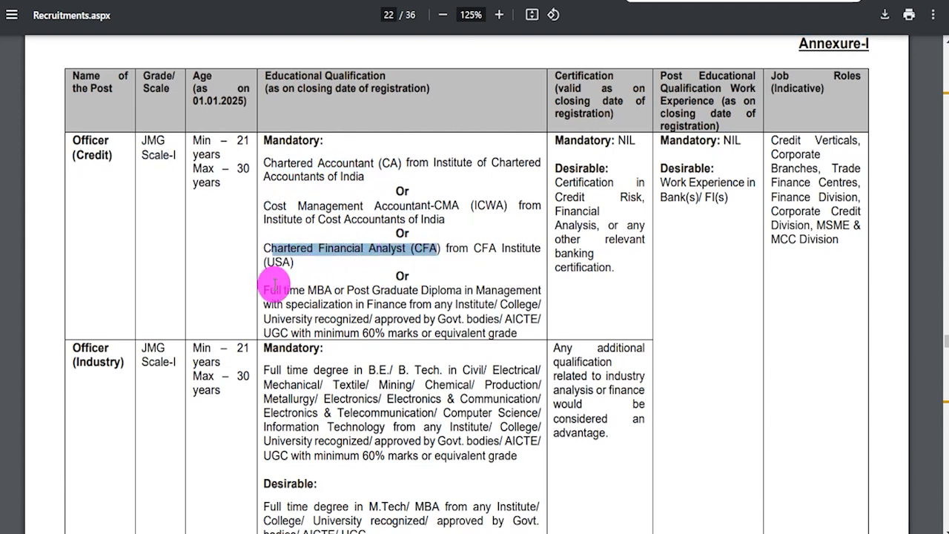
{"action": "left_click", "coordinate": [315, 292]}
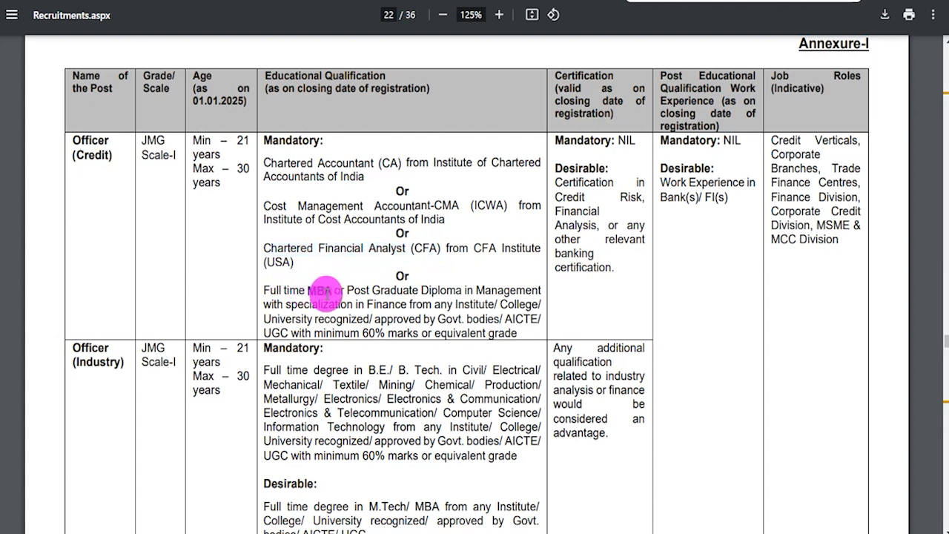
{"action": "double_click", "coordinate": [326, 291]}
{"action": "left_click_drag", "start_coordinate": [346, 291], "coordinate": [463, 289]}
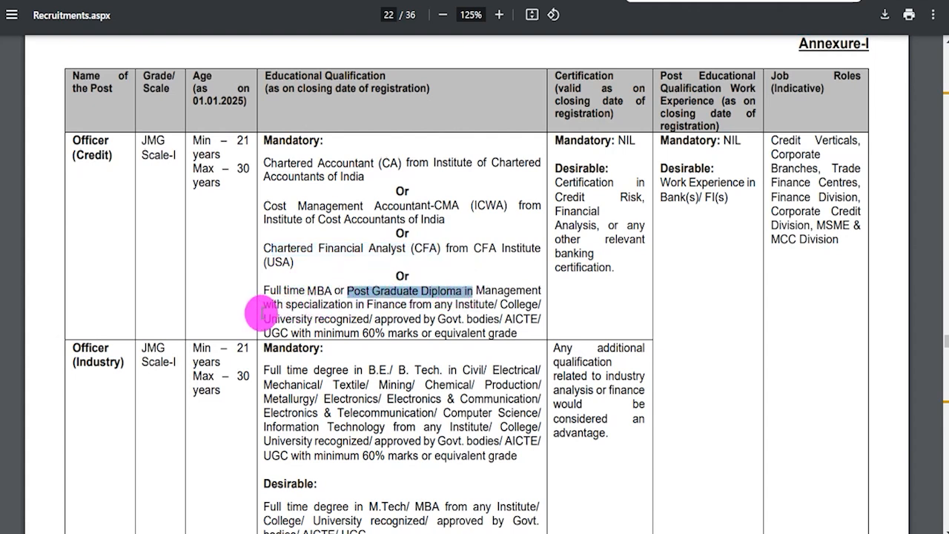
Examine the MBA/PGDM specialization, Officer (Industry) degree and work experience requirements in Annexure-I, and return to the application form
{"action": "left_click_drag", "start_coordinate": [312, 304], "coordinate": [482, 304]}
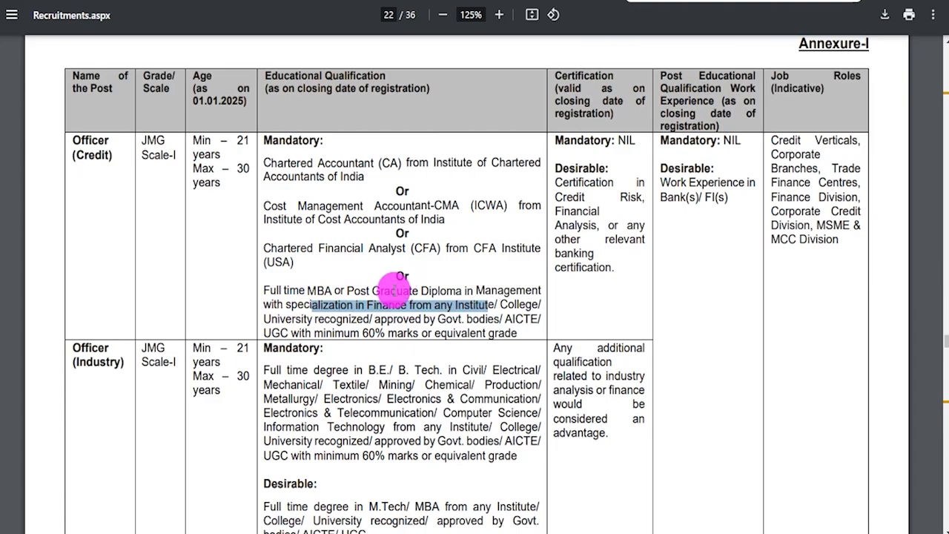
{"action": "left_click_drag", "start_coordinate": [280, 370], "coordinate": [414, 381]}
{"action": "scroll", "coordinate": [413, 375], "scroll_direction": "down", "scroll_amount": 3}
{"action": "scroll", "coordinate": [413, 376], "scroll_direction": "down", "scroll_amount": 15}
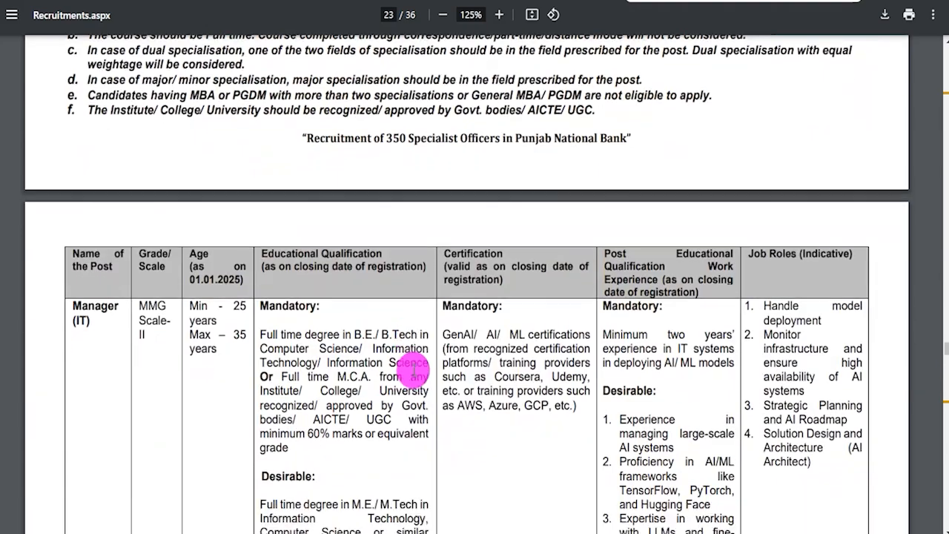
{"action": "scroll", "coordinate": [555, 373], "scroll_direction": "up", "scroll_amount": 12}
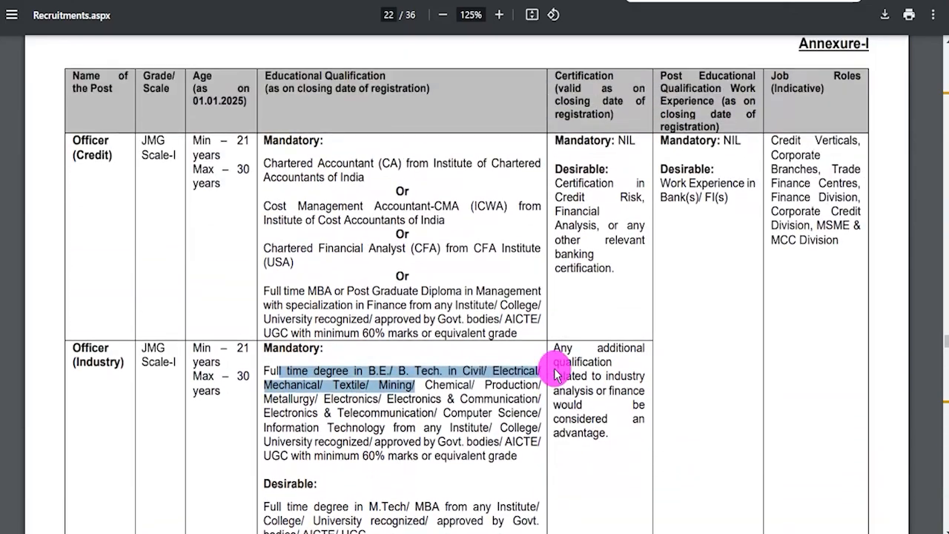
{"action": "left_click", "coordinate": [708, 195]}
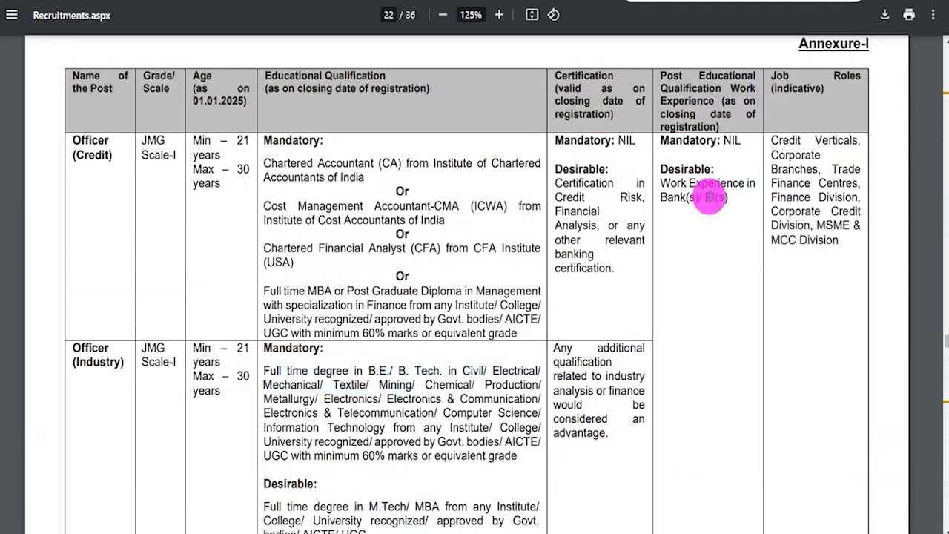
{"action": "left_click", "coordinate": [191, 1]}
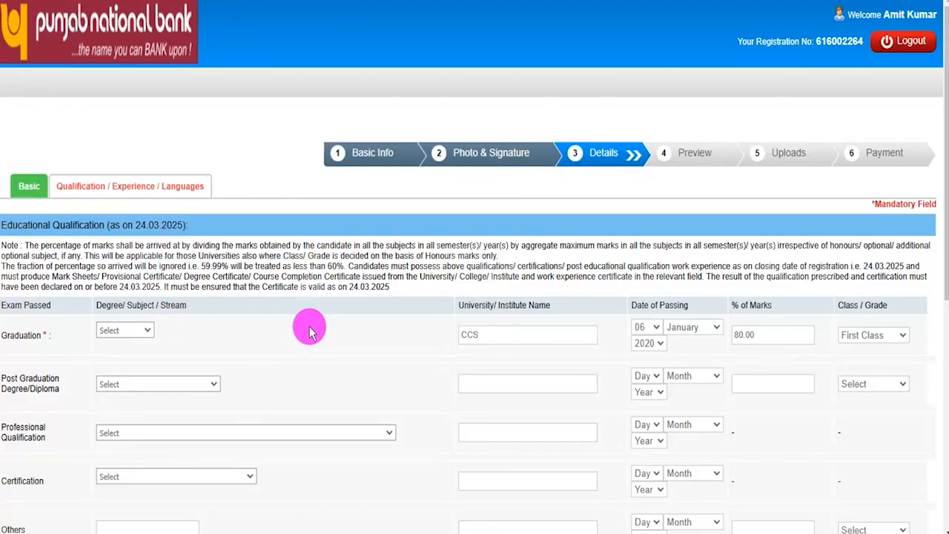
Set the graduation degree to Management, check its institute, passing date and marks, and choose First Class as the class
{"action": "left_click", "coordinate": [143, 330]}
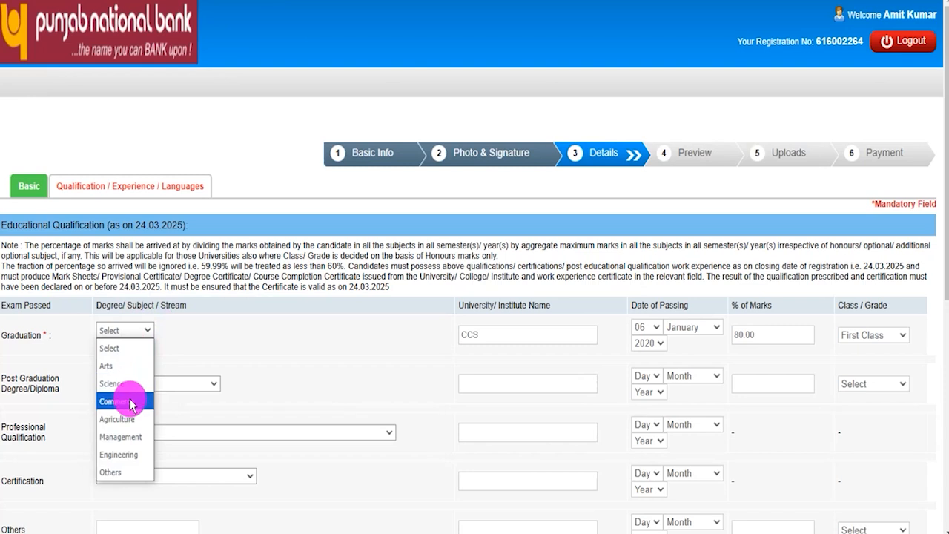
{"action": "left_click", "coordinate": [130, 438]}
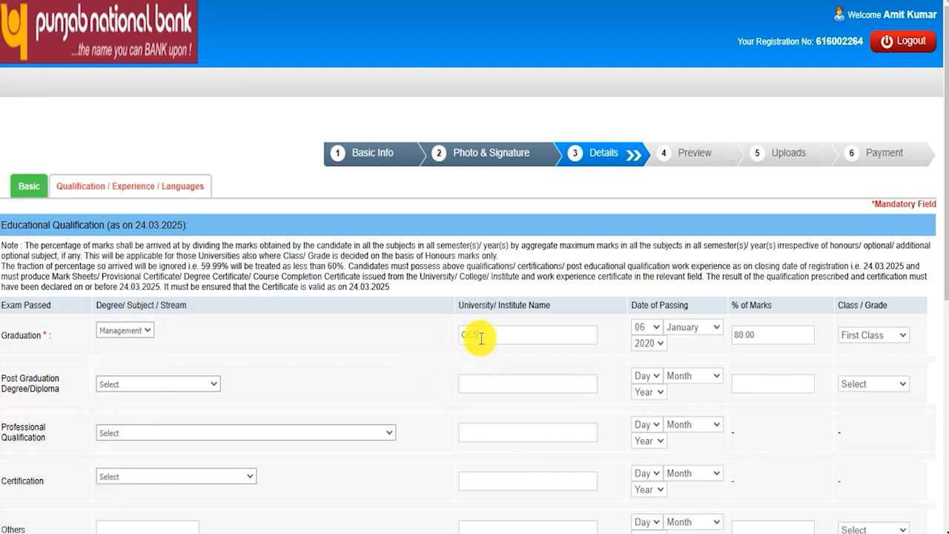
{"action": "left_click_drag", "start_coordinate": [546, 334], "coordinate": [419, 337]}
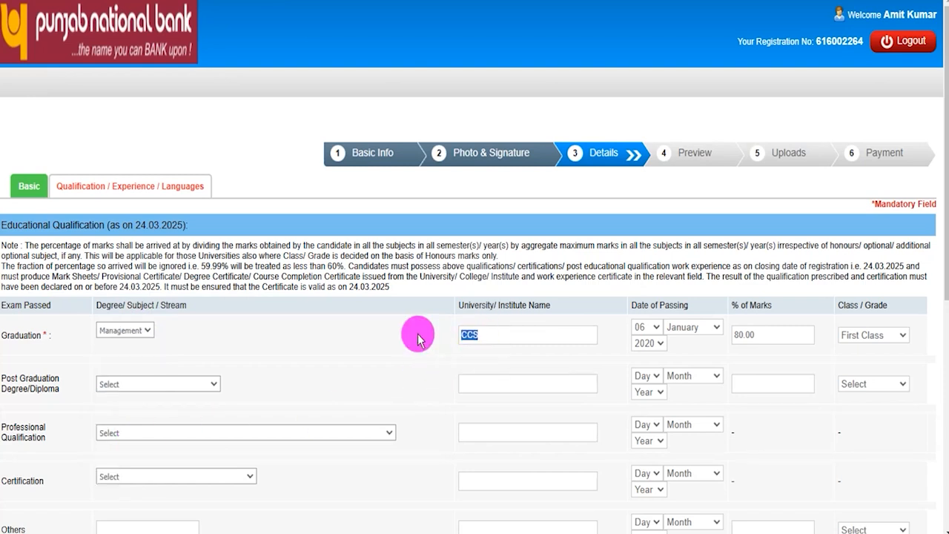
{"action": "left_click", "coordinate": [642, 327]}
{"action": "left_click", "coordinate": [677, 331]}
{"action": "left_click", "coordinate": [677, 335]}
{"action": "left_click", "coordinate": [648, 340]}
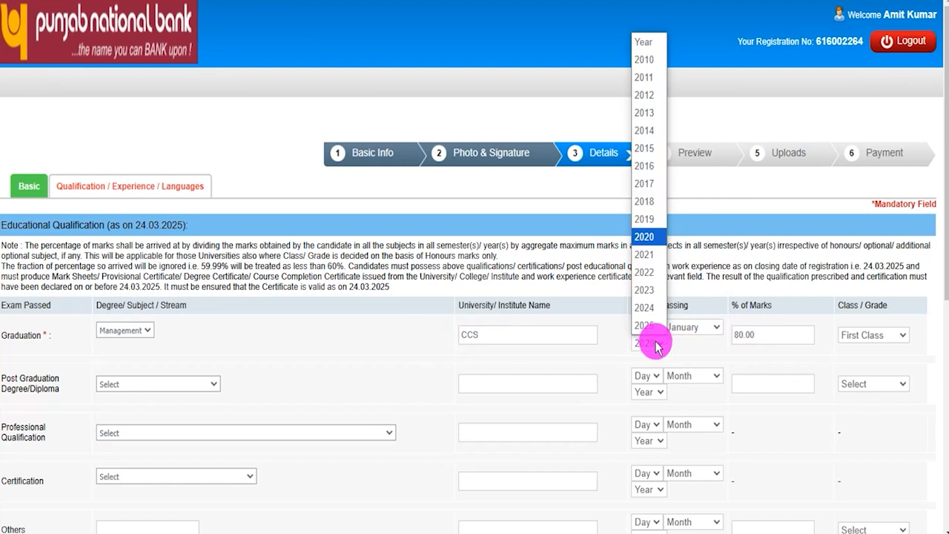
{"action": "left_click", "coordinate": [763, 335]}
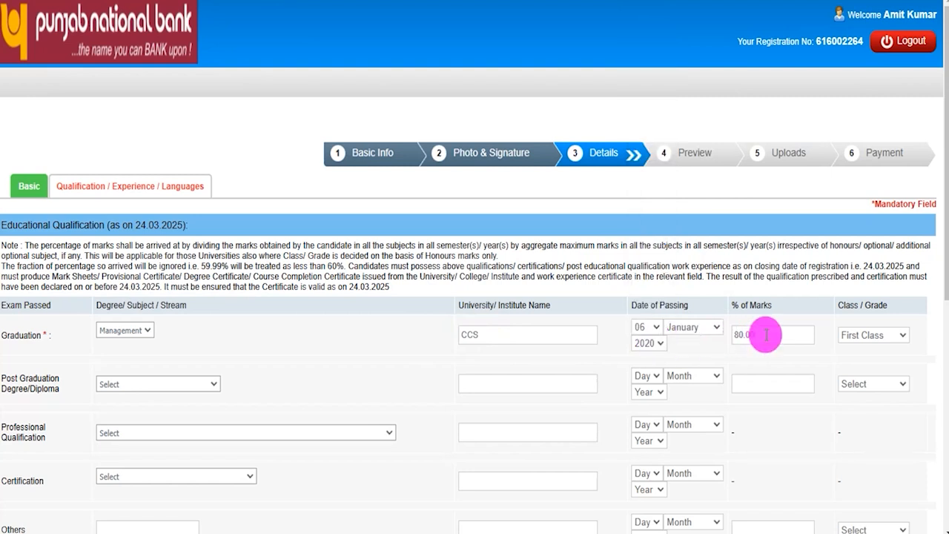
{"action": "left_click", "coordinate": [856, 340]}
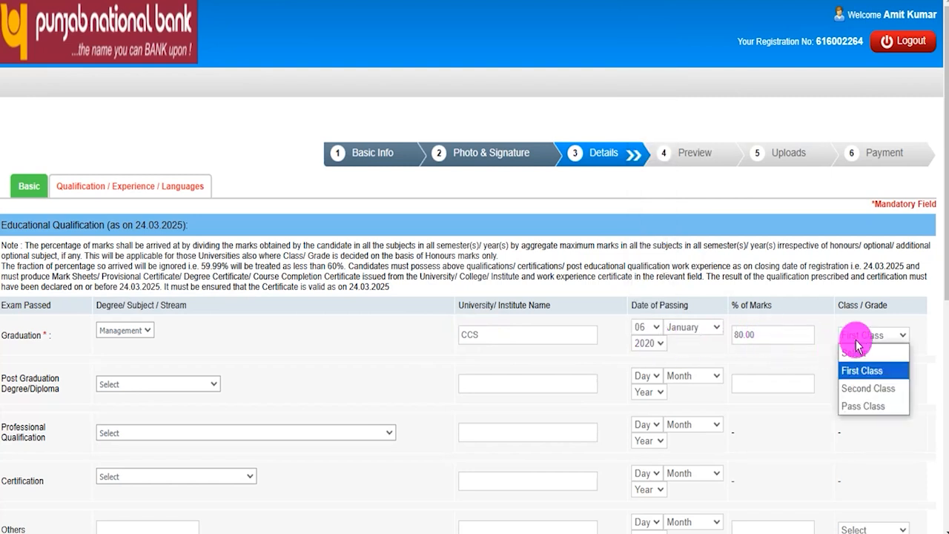
{"action": "left_click", "coordinate": [862, 370]}
Set the professional qualification to Chartered Accountant (CA) from Institute of Chartered Accountants of India, with NICT as the institute name
{"action": "scroll", "coordinate": [375, 360], "scroll_direction": "down", "scroll_amount": 1}
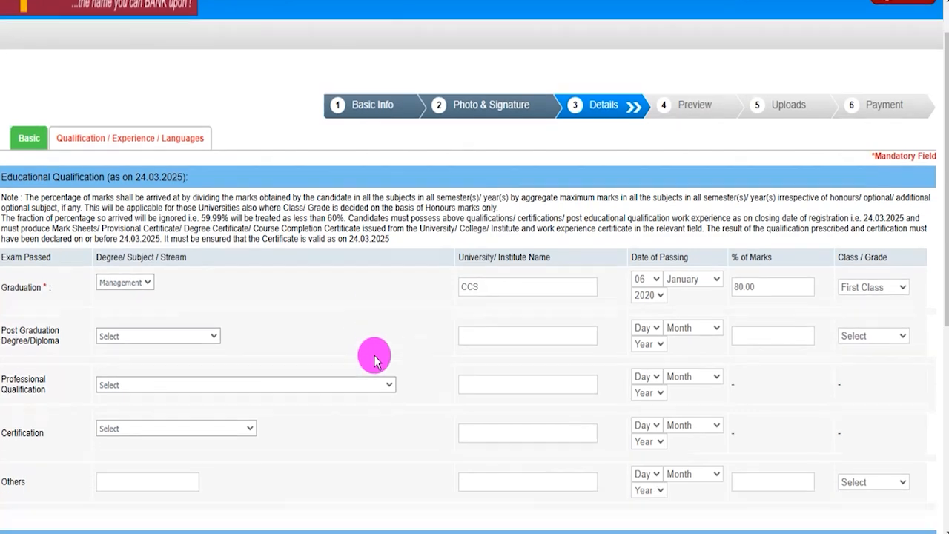
{"action": "scroll", "coordinate": [374, 360], "scroll_direction": "down", "scroll_amount": 2}
{"action": "left_click", "coordinate": [152, 237]}
{"action": "left_click", "coordinate": [153, 239]}
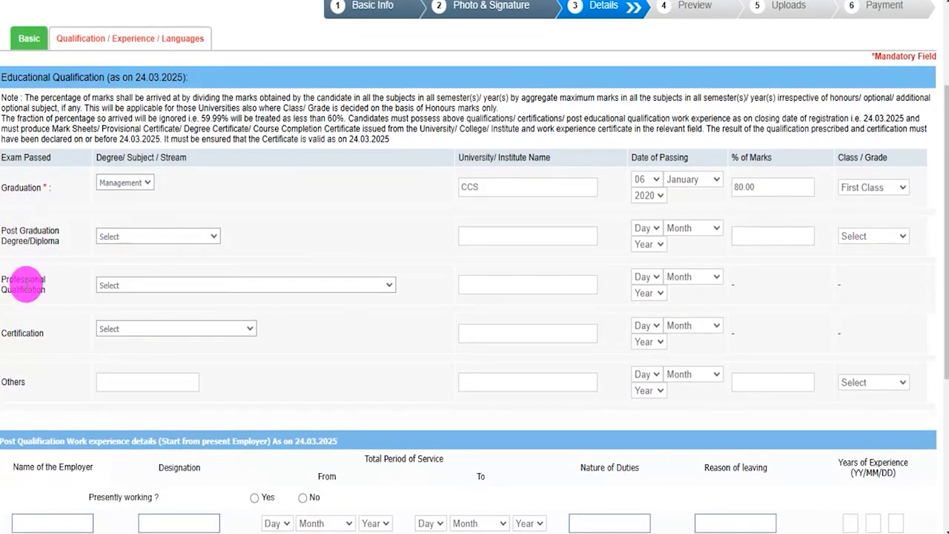
{"action": "left_click", "coordinate": [126, 287]}
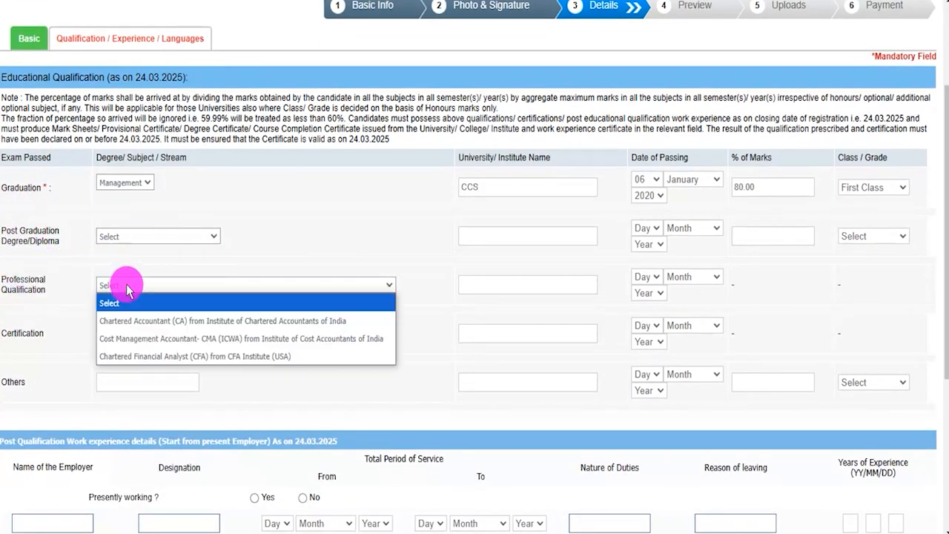
{"action": "left_click", "coordinate": [189, 320]}
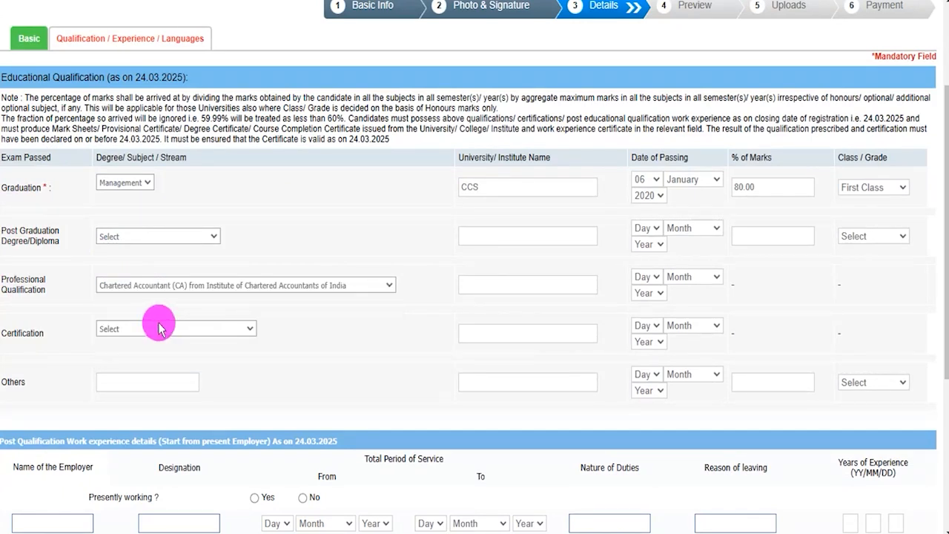
{"action": "left_click", "coordinate": [506, 291]}
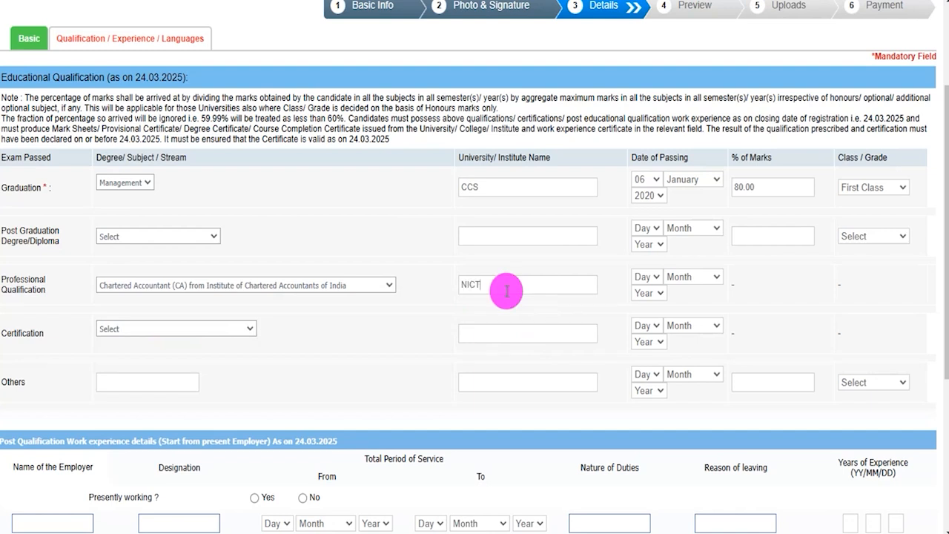
{"action": "type", "text": "NICT"}
{"action": "left_click", "coordinate": [636, 277]}
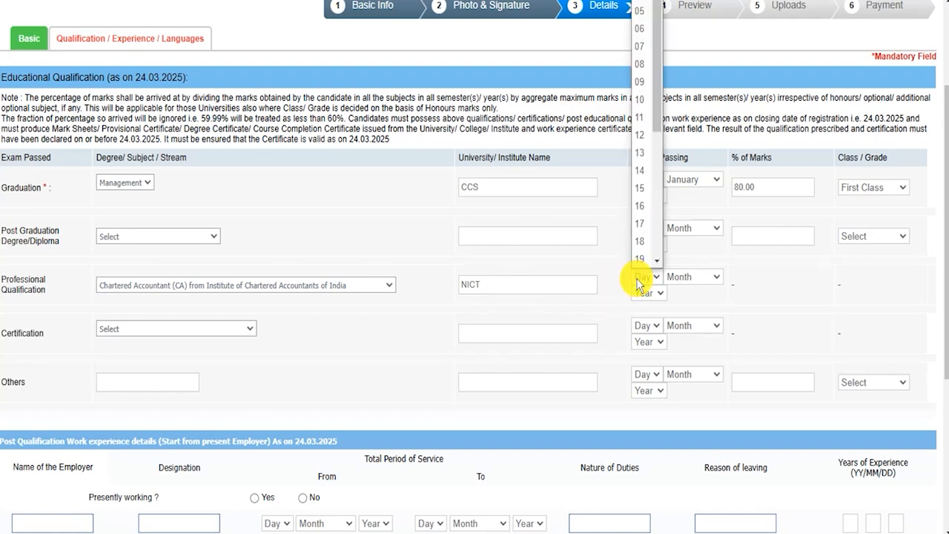
{"action": "left_click", "coordinate": [669, 277]}
{"action": "left_click", "coordinate": [644, 292]}
{"action": "left_click", "coordinate": [751, 292]}
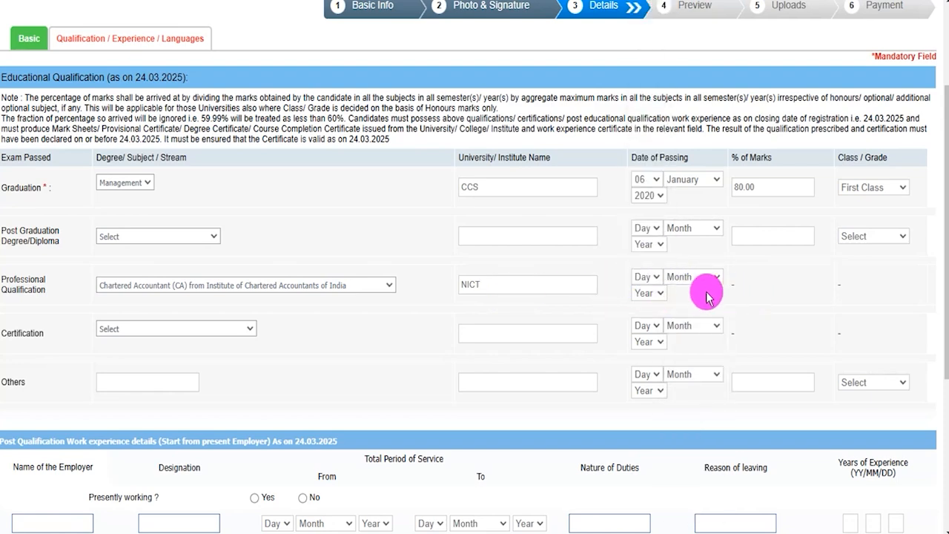
Look through the post-qualification work experience fields, covering employer, designation, period of service, nature of duties and reason of leaving
{"action": "scroll", "coordinate": [363, 358], "scroll_direction": "down", "scroll_amount": 2}
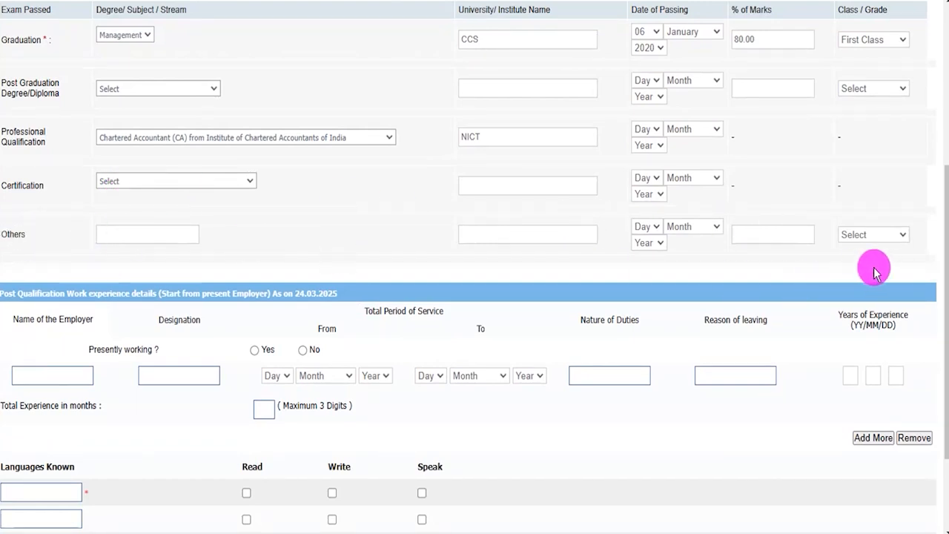
{"action": "scroll", "coordinate": [402, 289], "scroll_direction": "down", "scroll_amount": 2}
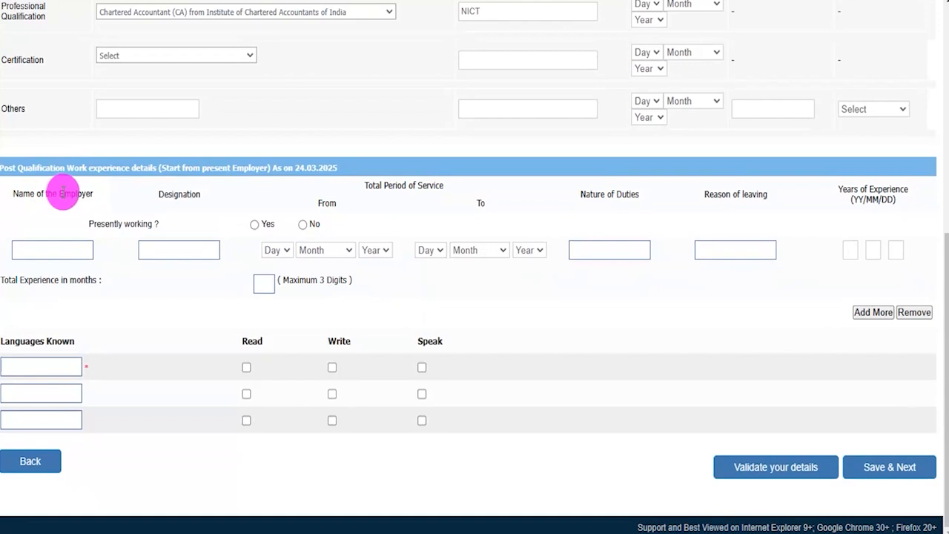
{"action": "left_click", "coordinate": [42, 250]}
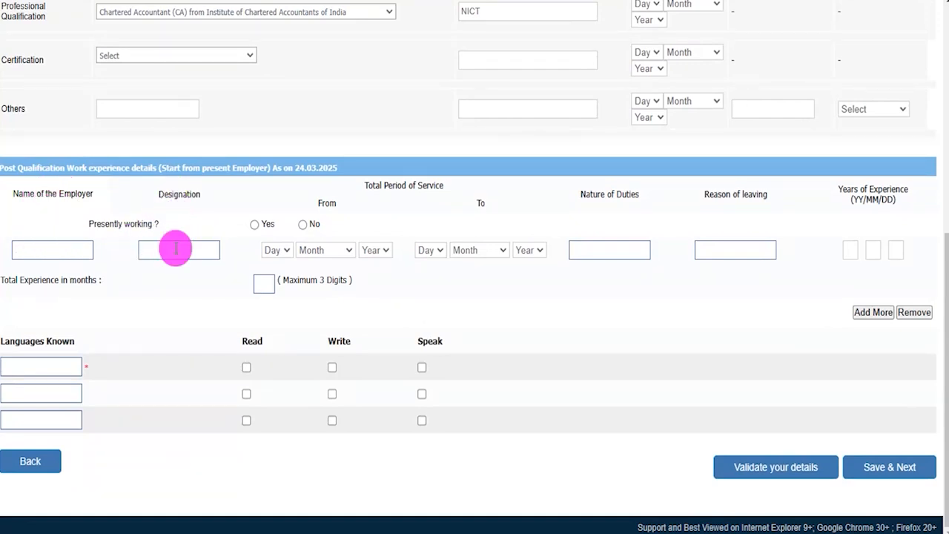
{"action": "left_click", "coordinate": [276, 250]}
{"action": "left_click", "coordinate": [324, 250]}
{"action": "left_click", "coordinate": [370, 252]}
{"action": "left_click", "coordinate": [372, 253]}
{"action": "left_click", "coordinate": [423, 253]}
{"action": "left_click", "coordinate": [478, 256]}
{"action": "left_click", "coordinate": [527, 253]}
{"action": "left_click", "coordinate": [592, 276]}
{"action": "left_click", "coordinate": [624, 287]}
{"action": "left_click", "coordinate": [603, 194]}
{"action": "left_click", "coordinate": [608, 237]}
{"action": "left_click", "coordinate": [710, 195]}
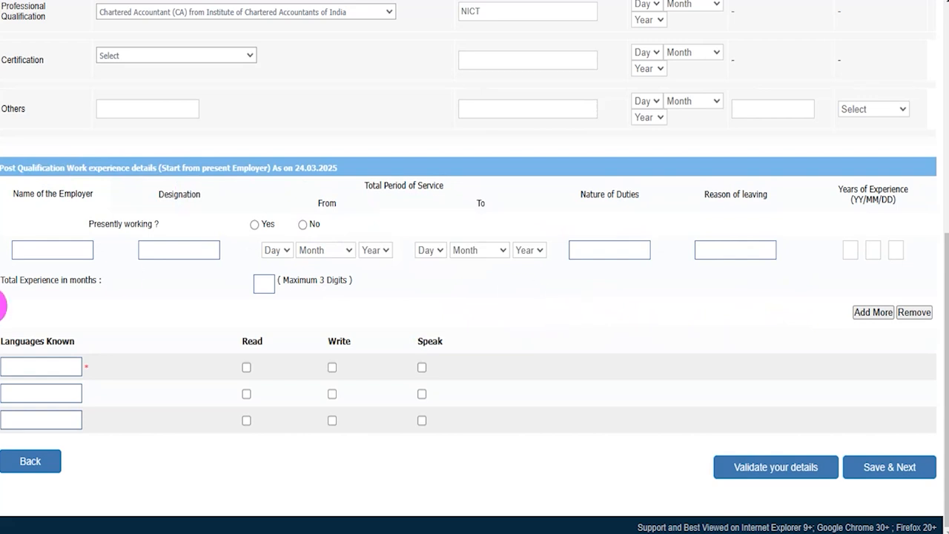
Enter Hindi and English as known languages, ticking Read, Write and Speak for both
{"action": "left_click", "coordinate": [46, 340]}
{"action": "left_click", "coordinate": [46, 364]}
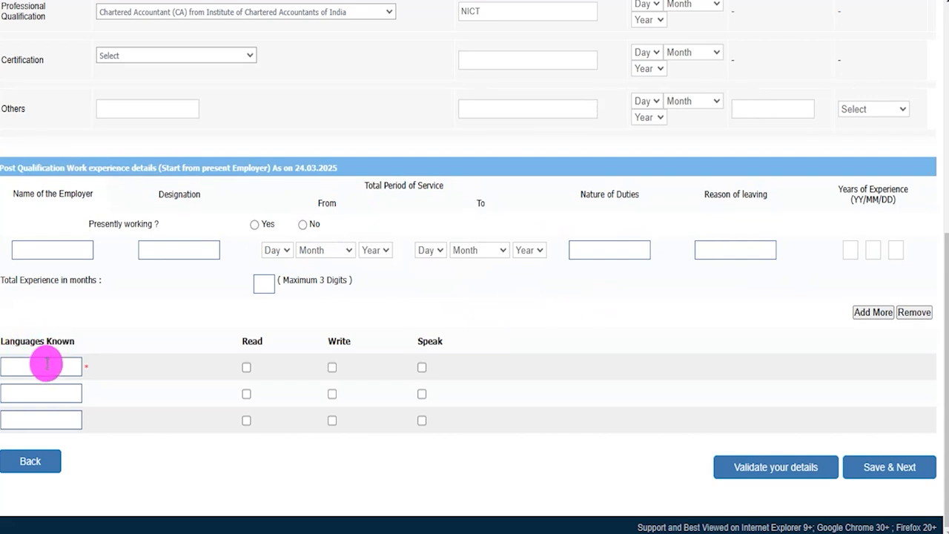
{"action": "left_click", "coordinate": [47, 365]}
{"action": "left_click", "coordinate": [247, 366]}
{"action": "left_click", "coordinate": [332, 367]}
{"action": "left_click", "coordinate": [422, 367]}
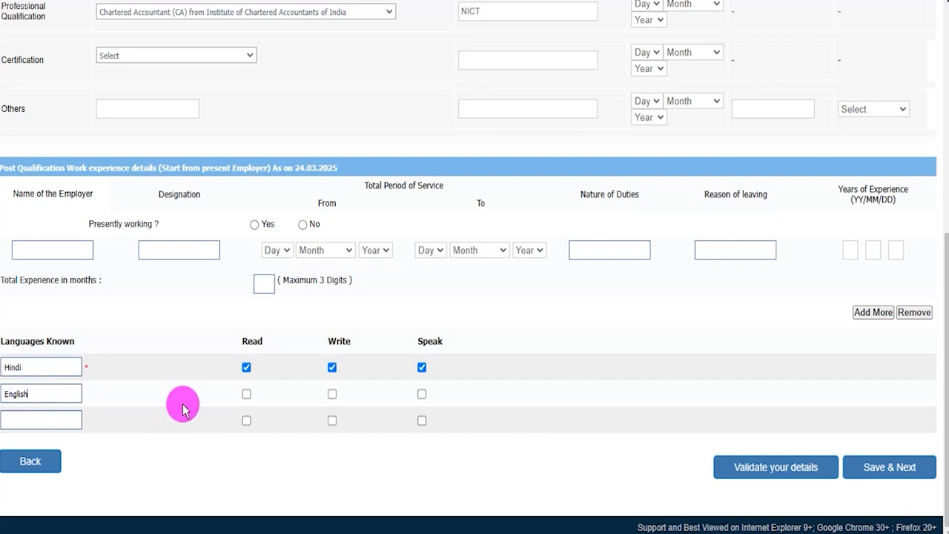
{"action": "left_click", "coordinate": [247, 394]}
{"action": "left_click", "coordinate": [332, 393]}
{"action": "left_click", "coordinate": [420, 394]}
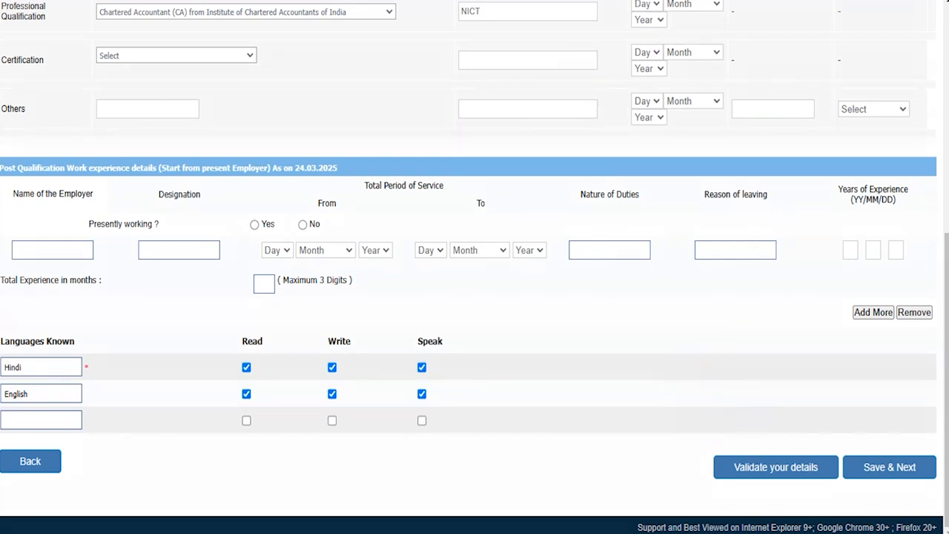
Validate the qualification and language details and save them to proceed to the application preview
{"action": "left_click_drag", "start_coordinate": [716, 356], "coordinate": [782, 436]}
{"action": "left_click_drag", "start_coordinate": [911, 346], "coordinate": [903, 435]}
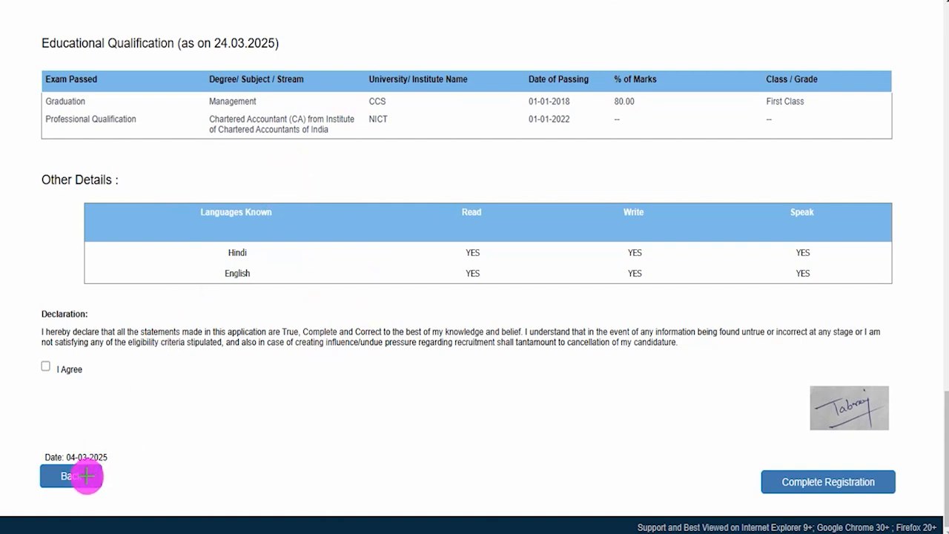
Agree to the declaration below the application preview and complete the registration
{"action": "left_click", "coordinate": [34, 375]}
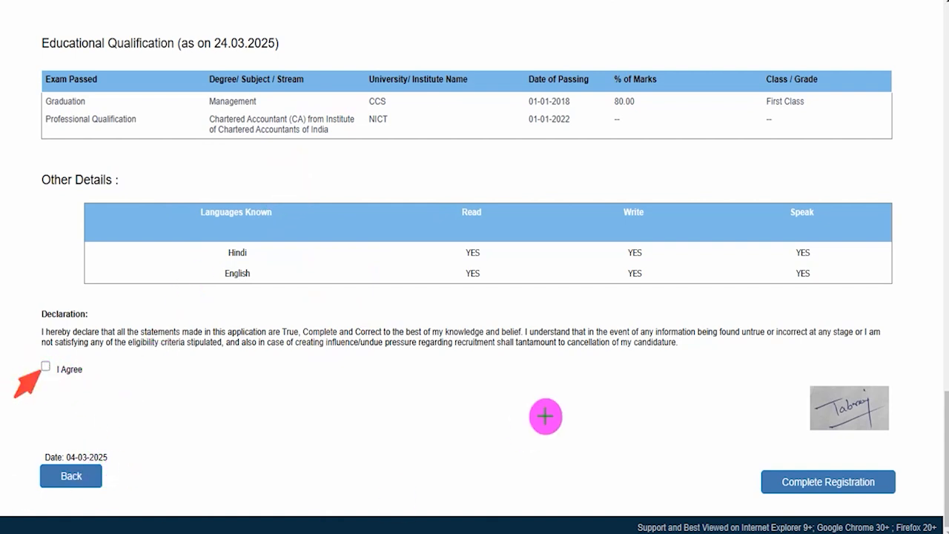
{"action": "left_click", "coordinate": [806, 478]}
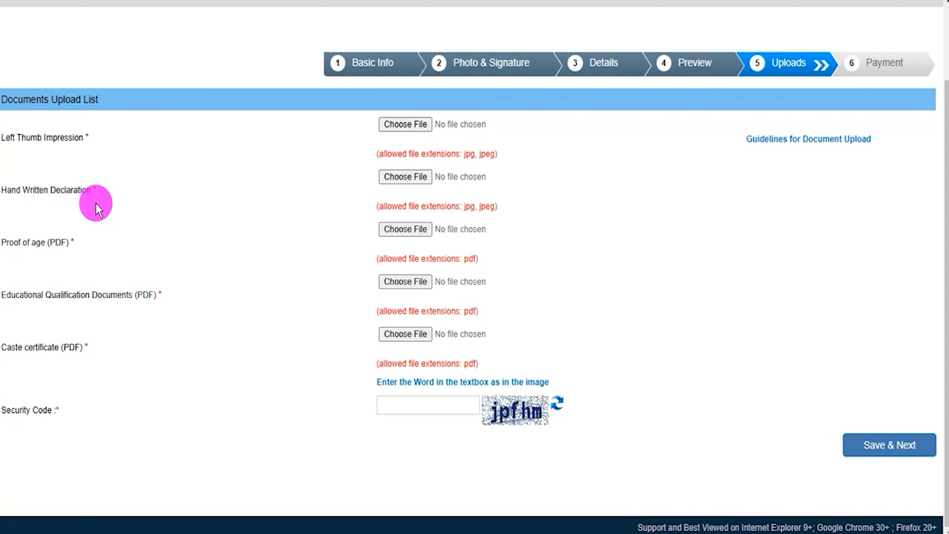
Review the upload list for the thumb impression, handwritten declaration, proof of age, educational qualification documents and caste certificate
{"action": "left_click_drag", "start_coordinate": [13, 137], "coordinate": [65, 137]}
{"action": "left_click_drag", "start_coordinate": [12, 189], "coordinate": [80, 192]}
{"action": "left_click_drag", "start_coordinate": [15, 240], "coordinate": [32, 258]}
{"action": "left_click_drag", "start_coordinate": [23, 294], "coordinate": [148, 294]}
{"action": "left_click_drag", "start_coordinate": [18, 347], "coordinate": [58, 343]}
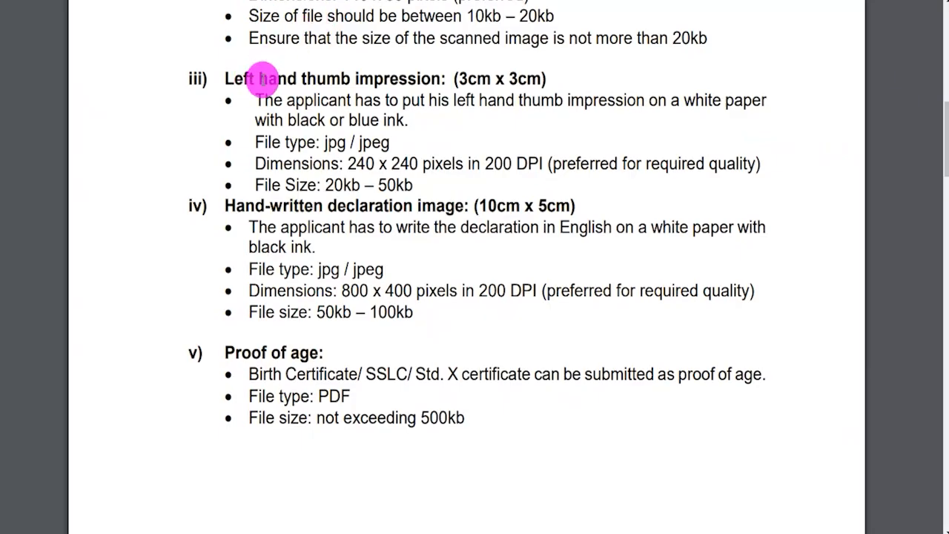
Examine the size, file type, dimension and file size requirements for the left thumb impression and handwritten declaration in the upload guidelines
{"action": "left_click_drag", "start_coordinate": [236, 79], "coordinate": [518, 83]}
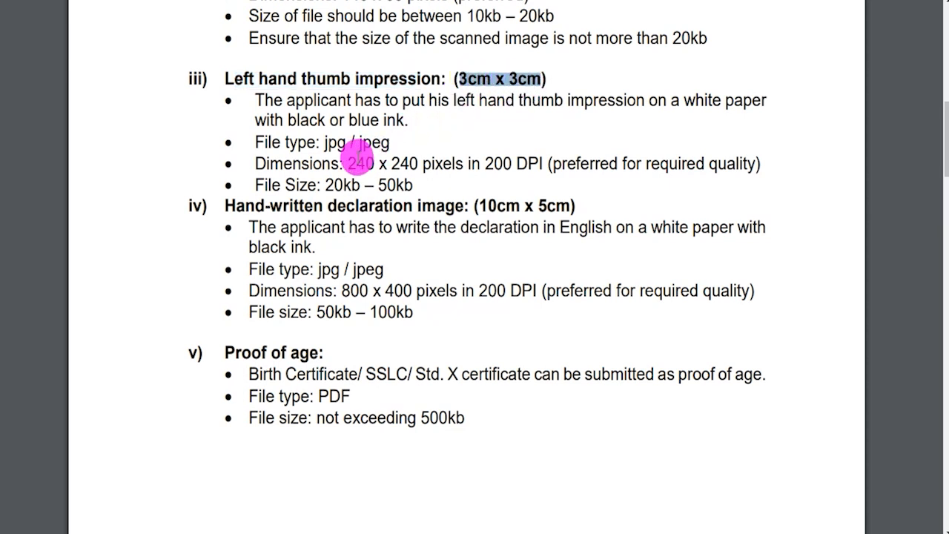
{"action": "left_click_drag", "start_coordinate": [348, 163], "coordinate": [528, 164]}
{"action": "left_click_drag", "start_coordinate": [326, 184], "coordinate": [413, 184]}
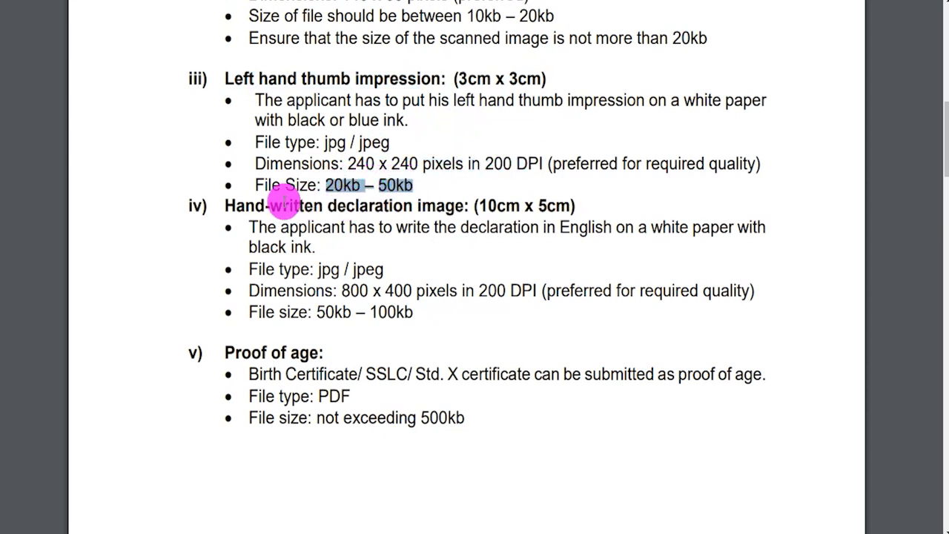
{"action": "left_click_drag", "start_coordinate": [236, 205], "coordinate": [554, 206]}
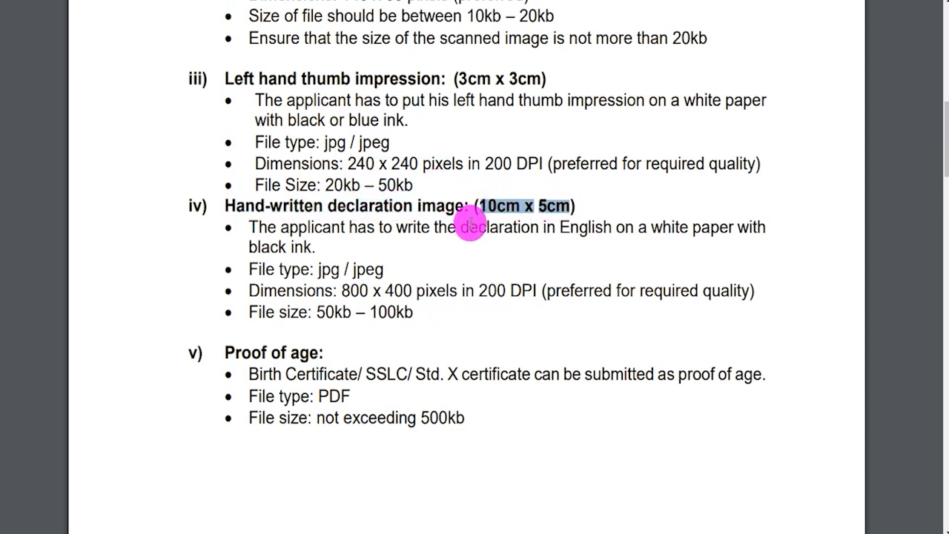
{"action": "left_click", "coordinate": [315, 269]}
{"action": "left_click_drag", "start_coordinate": [337, 268], "coordinate": [373, 270]}
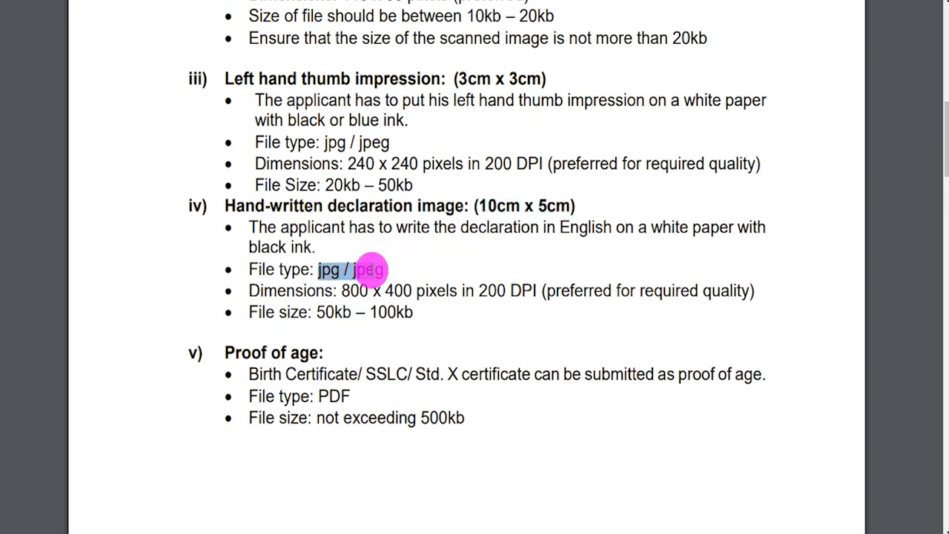
{"action": "left_click_drag", "start_coordinate": [316, 312], "coordinate": [408, 312]}
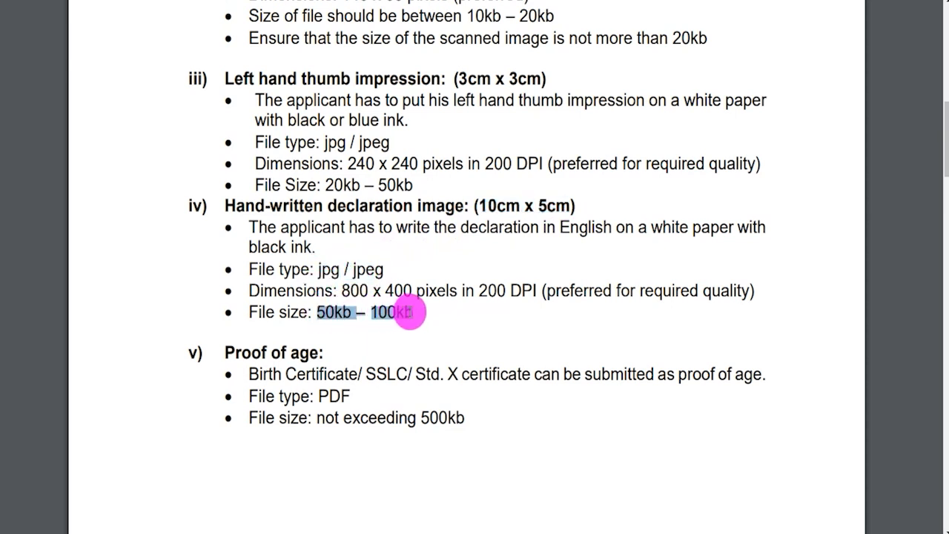
Examine the accepted documents, file type and file size limits for the proof of age and caste/disability certificate in the guidelines
{"action": "scroll", "coordinate": [410, 311], "scroll_direction": "down", "scroll_amount": 3}
{"action": "left_click", "coordinate": [265, 129]}
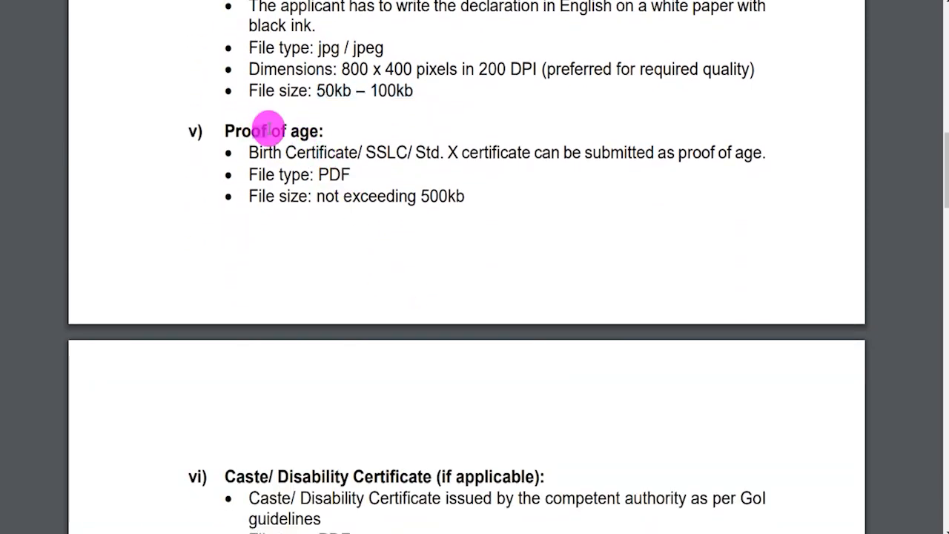
{"action": "left_click_drag", "start_coordinate": [266, 130], "coordinate": [301, 128]}
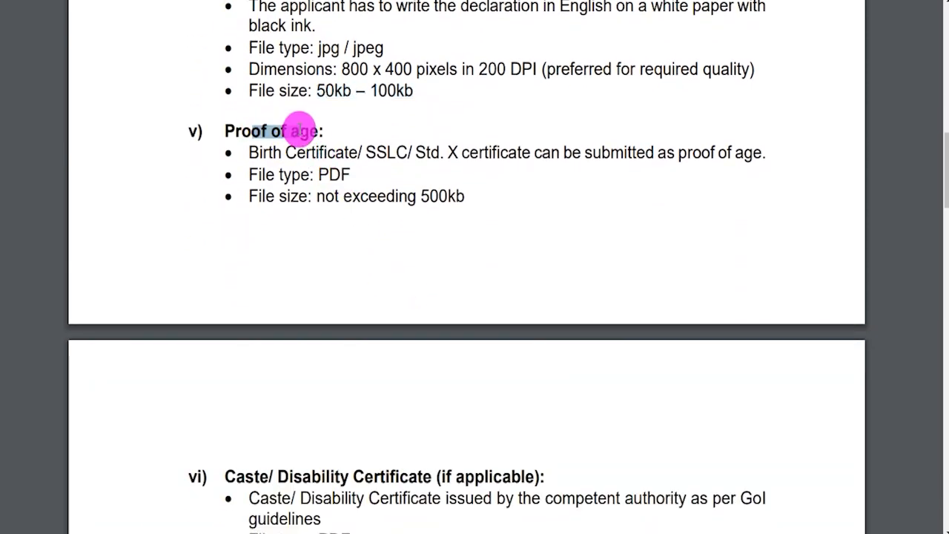
{"action": "left_click_drag", "start_coordinate": [318, 173], "coordinate": [334, 175]}
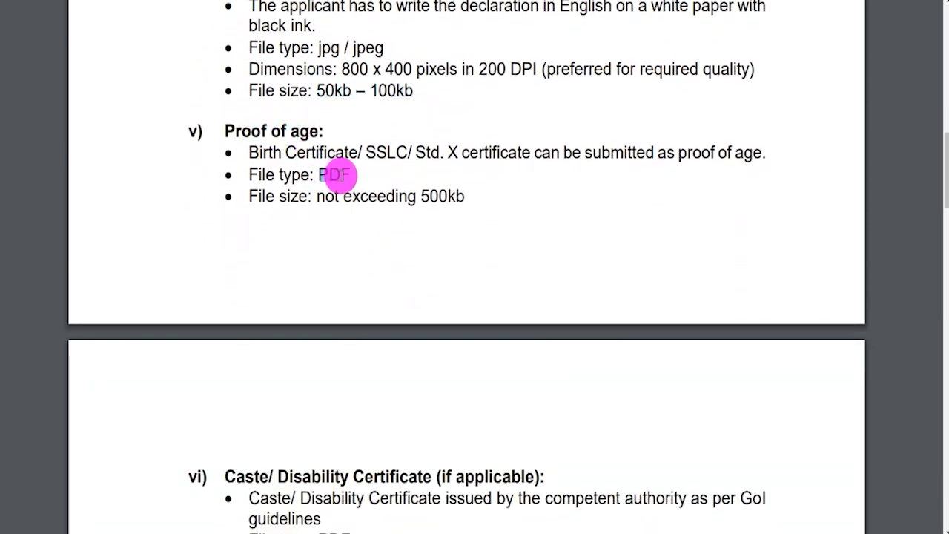
{"action": "left_click_drag", "start_coordinate": [420, 196], "coordinate": [460, 195]}
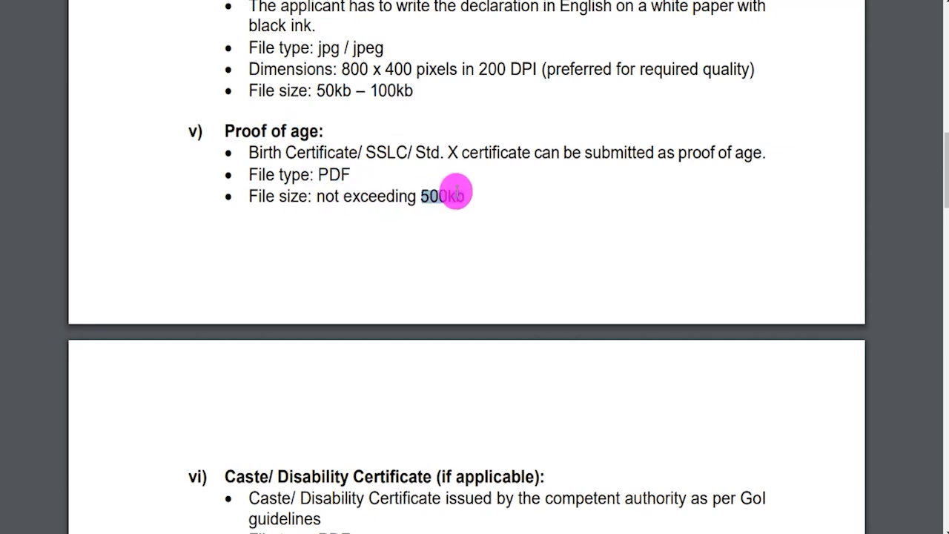
{"action": "left_click_drag", "start_coordinate": [366, 151], "coordinate": [458, 153]}
{"action": "scroll", "coordinate": [328, 203], "scroll_direction": "down", "scroll_amount": 5}
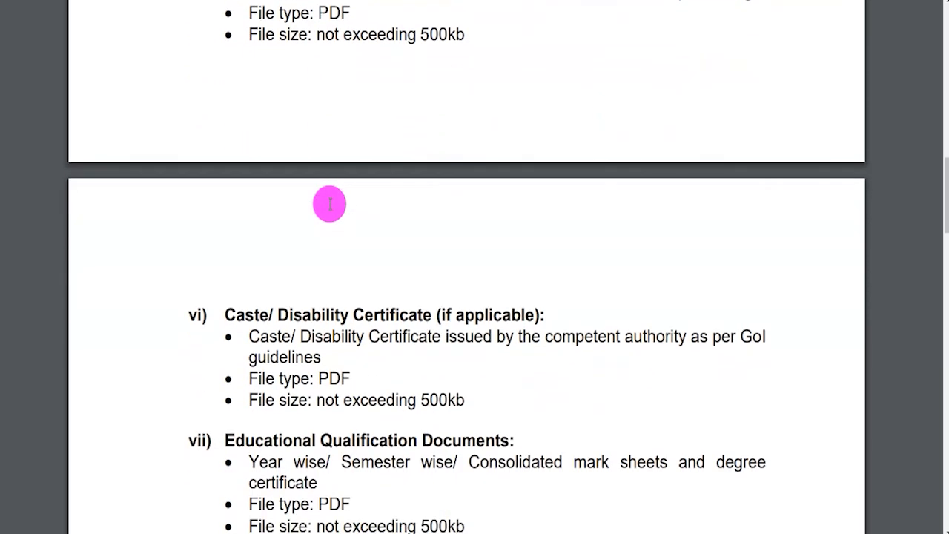
{"action": "left_click_drag", "start_coordinate": [235, 108], "coordinate": [405, 106]}
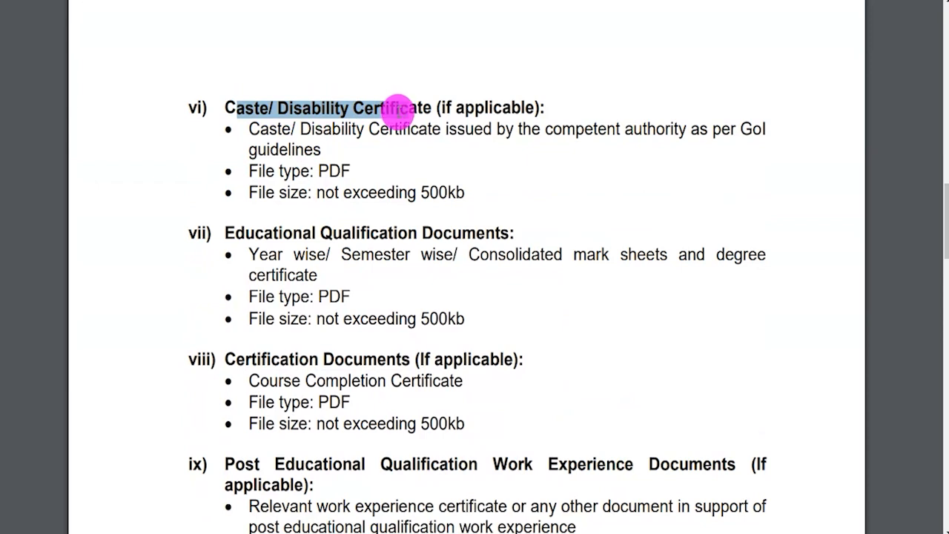
{"action": "left_click_drag", "start_coordinate": [398, 109], "coordinate": [409, 108]}
{"action": "left_click_drag", "start_coordinate": [321, 171], "coordinate": [353, 172]}
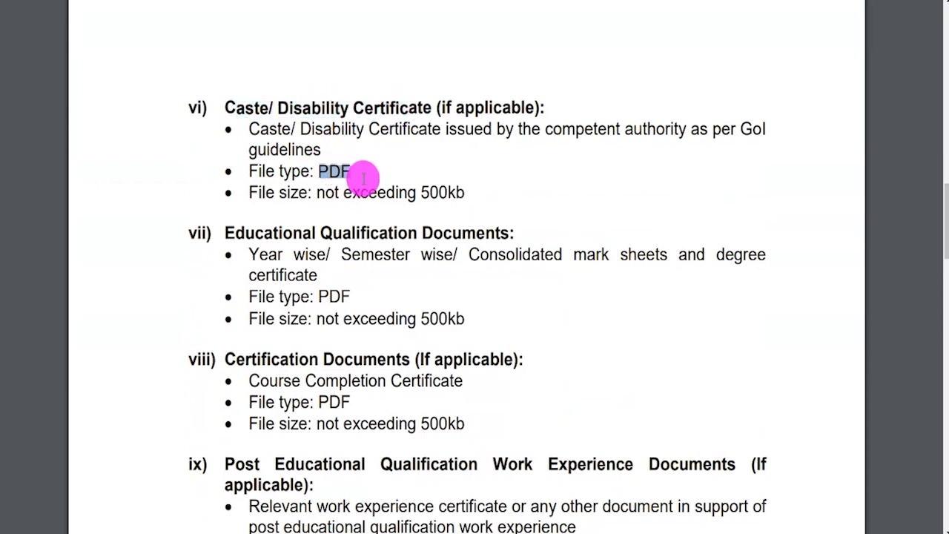
{"action": "left_click_drag", "start_coordinate": [422, 191], "coordinate": [447, 189]}
{"action": "scroll", "coordinate": [445, 189], "scroll_direction": "down", "scroll_amount": 3}
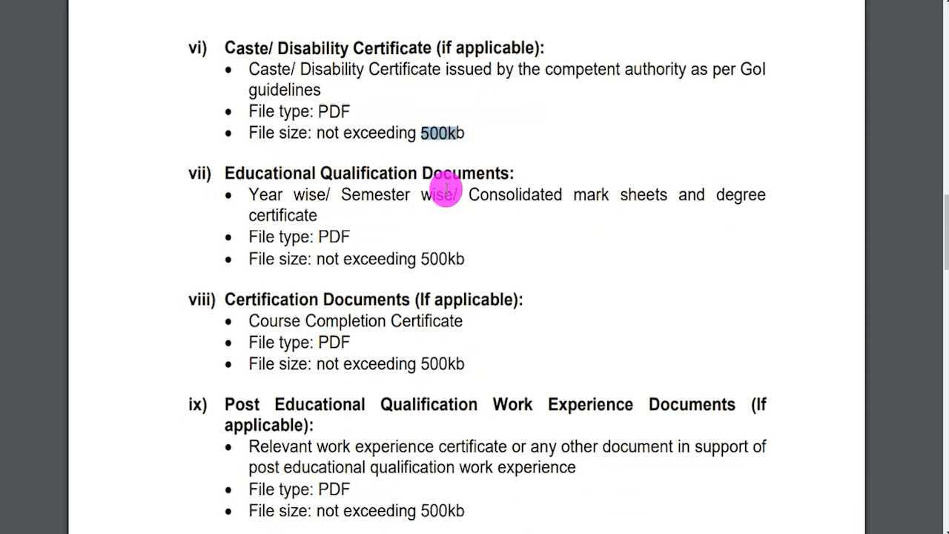
Examine the file type and size limits for the educational qualification, certification and work experience documents in the guidelines
{"action": "left_click_drag", "start_coordinate": [256, 76], "coordinate": [476, 86]}
{"action": "left_click_drag", "start_coordinate": [320, 149], "coordinate": [349, 149]}
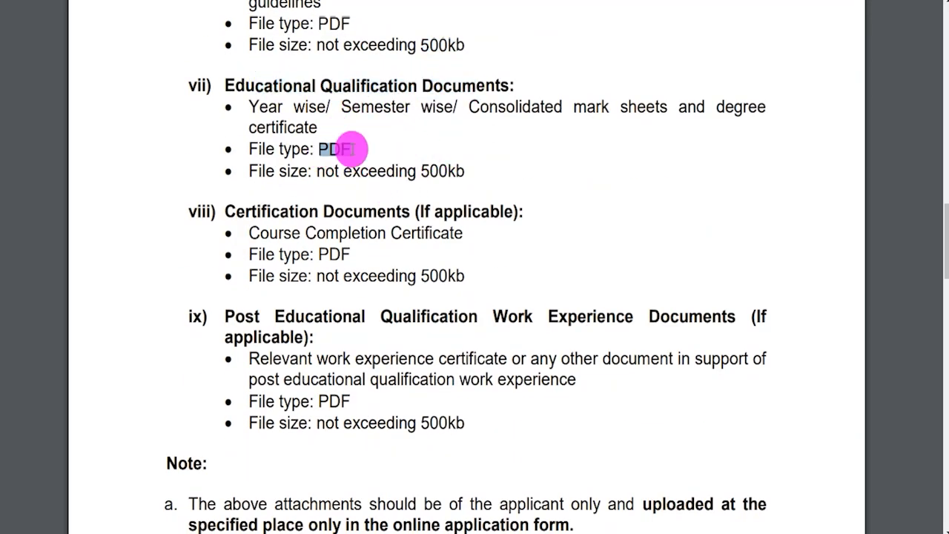
{"action": "left_click_drag", "start_coordinate": [421, 171], "coordinate": [463, 170]}
{"action": "scroll", "coordinate": [463, 169], "scroll_direction": "down", "scroll_amount": 3}
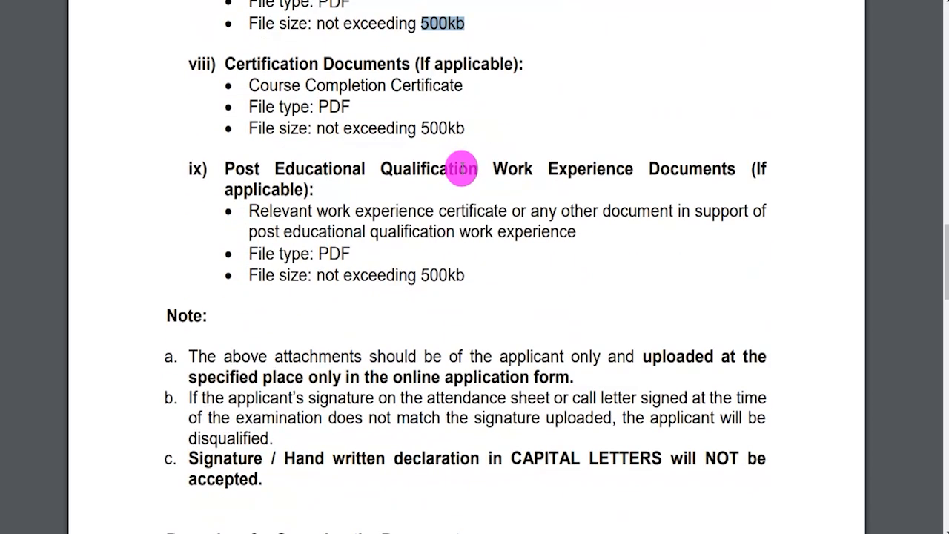
{"action": "left_click_drag", "start_coordinate": [259, 63], "coordinate": [465, 65]}
{"action": "left_click_drag", "start_coordinate": [320, 105], "coordinate": [350, 107]}
{"action": "left_click_drag", "start_coordinate": [420, 128], "coordinate": [454, 128]}
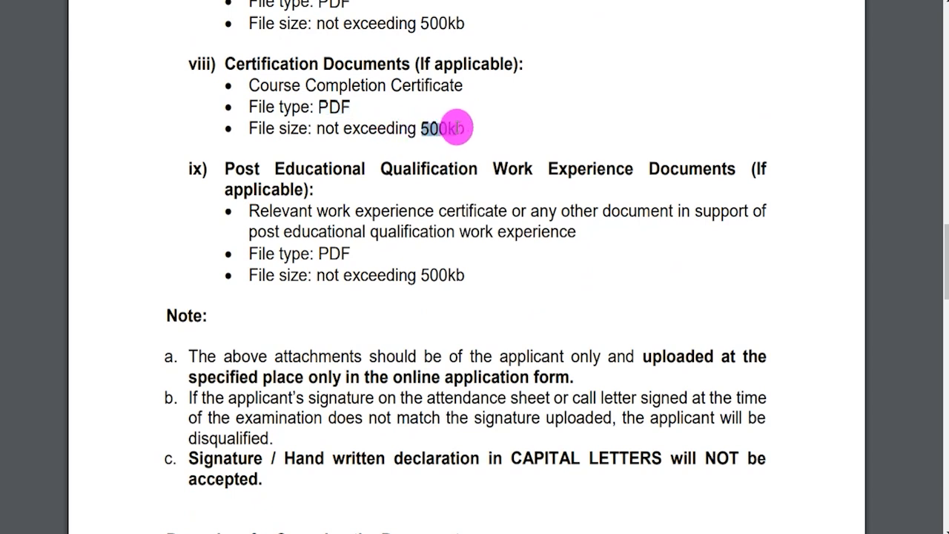
{"action": "left_click_drag", "start_coordinate": [253, 169], "coordinate": [434, 168]}
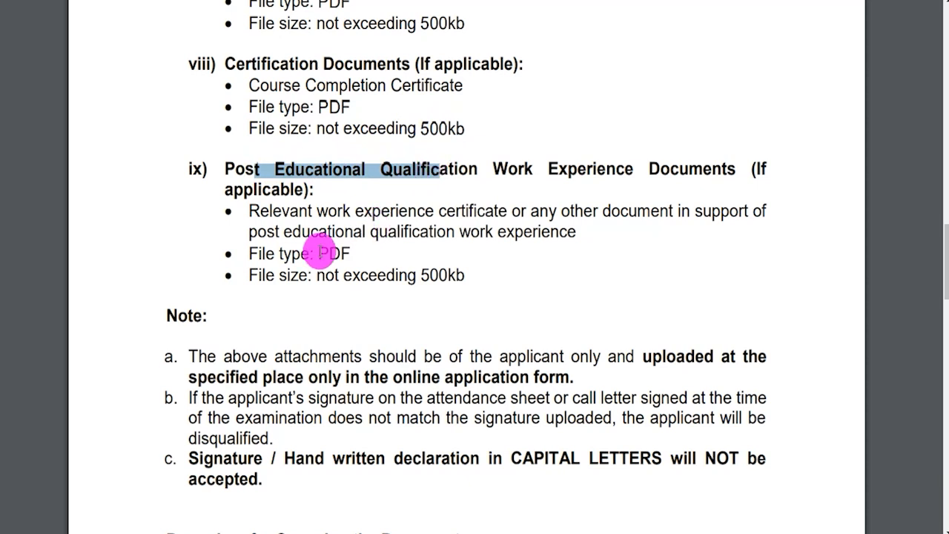
{"action": "left_click_drag", "start_coordinate": [319, 254], "coordinate": [350, 254]}
{"action": "left_click_drag", "start_coordinate": [422, 275], "coordinate": [453, 272]}
Return to the documents upload list, upload 35kb.jpg as the left thumb impression and accept its preview
{"action": "left_click", "coordinate": [315, 1]}
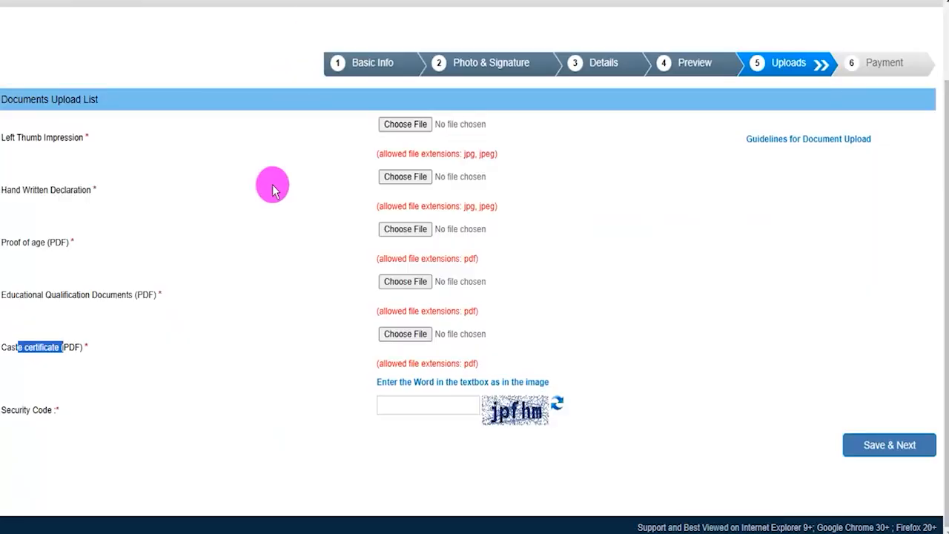
{"action": "left_click", "coordinate": [404, 124]}
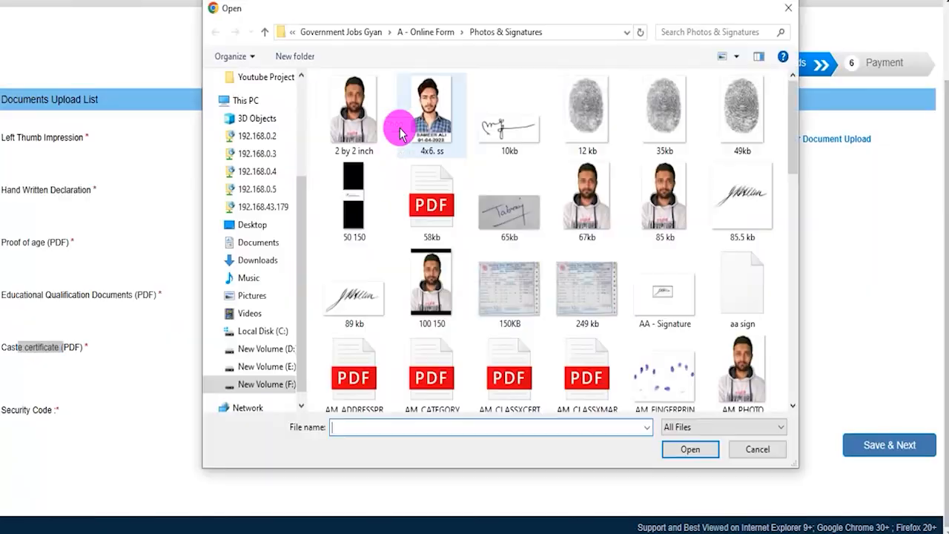
{"action": "double_click", "coordinate": [667, 108]}
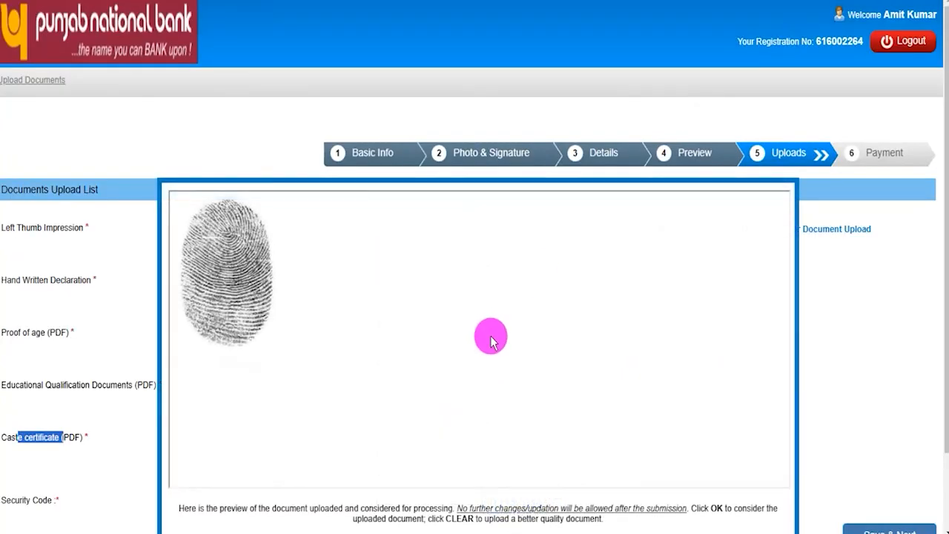
{"action": "scroll", "coordinate": [492, 341], "scroll_direction": "down", "scroll_amount": 2}
{"action": "left_click", "coordinate": [439, 455]}
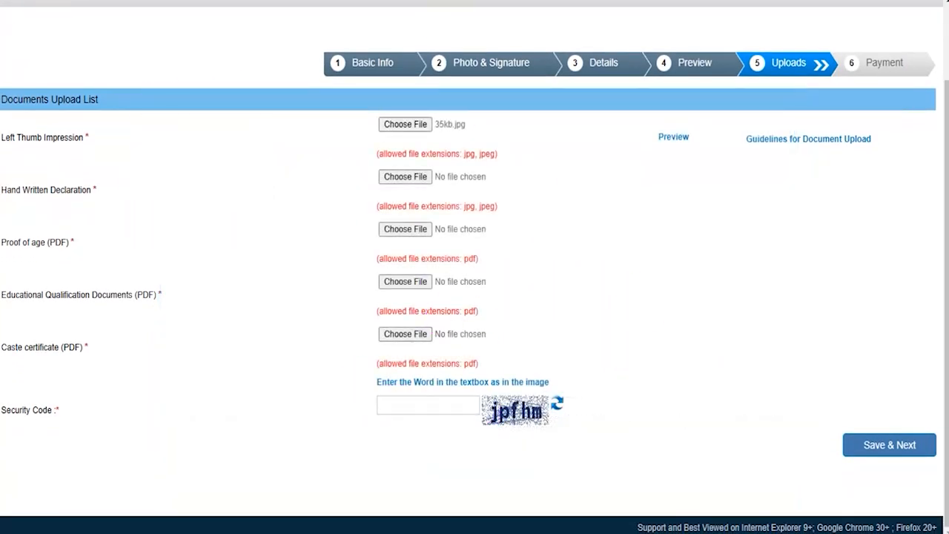
{"action": "left_click_drag", "start_coordinate": [506, 416], "coordinate": [534, 414]}
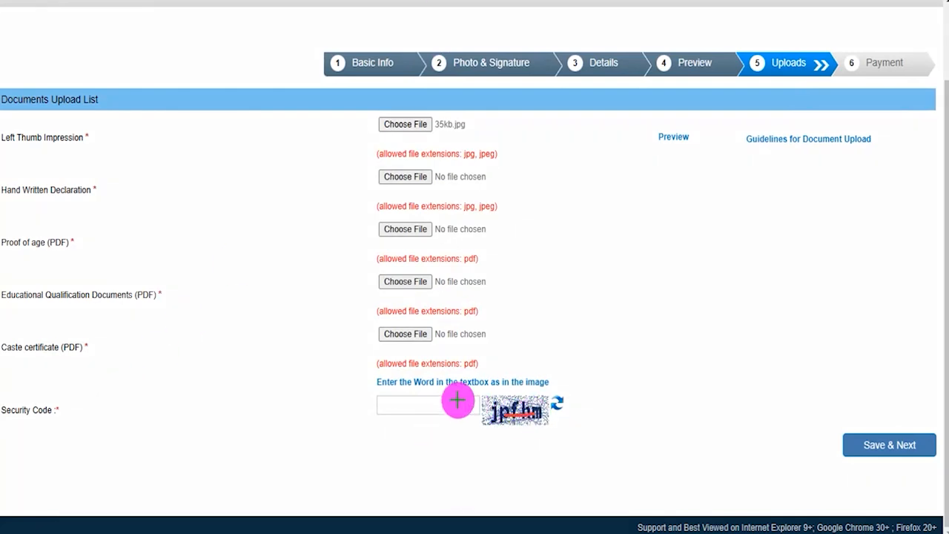
{"action": "left_click_drag", "start_coordinate": [412, 407], "coordinate": [442, 407]}
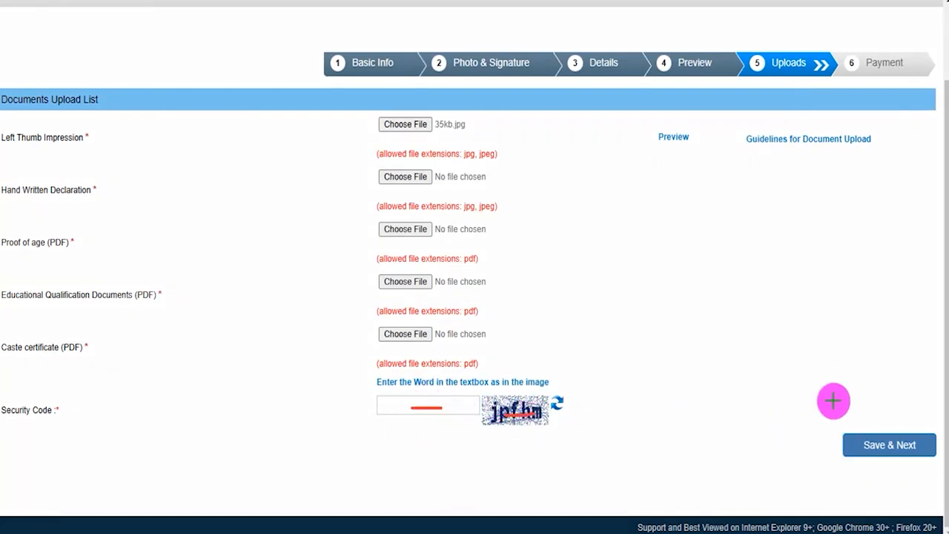
{"action": "mouse_move", "coordinate": [840, 410]}
{"action": "left_mouse_down"}
{"action": "mouse_move", "coordinate": [889, 470]}
{"action": "mouse_move", "coordinate": [926, 430]}
{"action": "mouse_move", "coordinate": [877, 403]}
{"action": "left_mouse_up"}
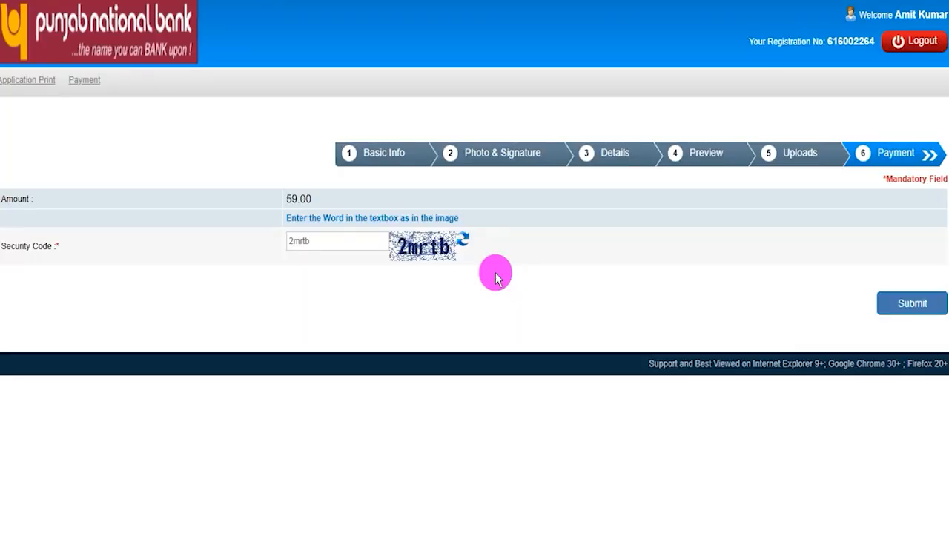
View the application print page, and check the fees for SC/ST/PwBD and other categories on the recruitment information page
{"action": "left_click", "coordinate": [55, 87]}
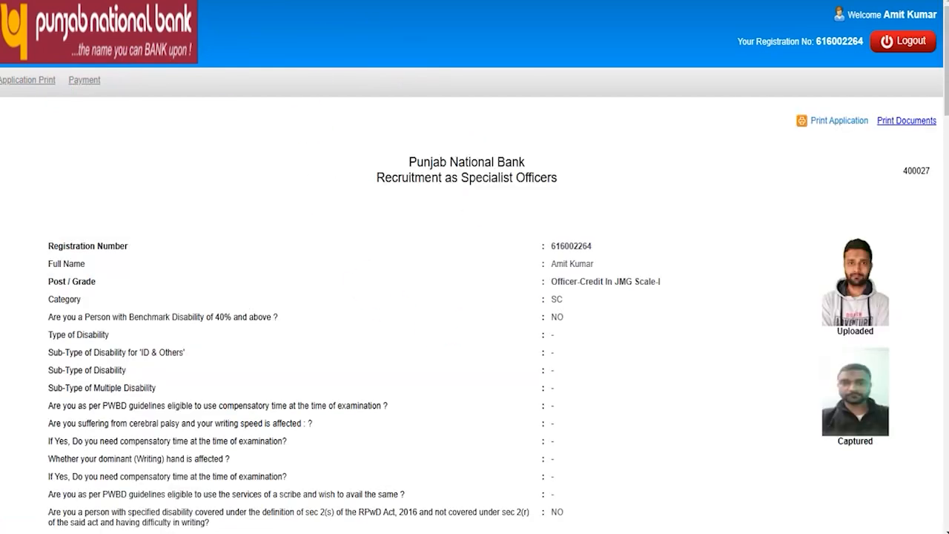
{"action": "key", "text": "alt+Left"}
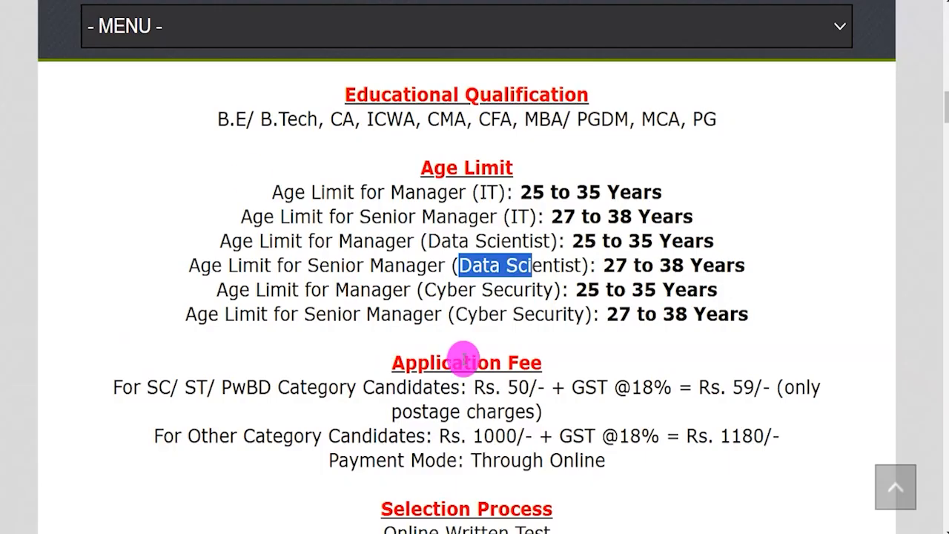
{"action": "scroll", "coordinate": [451, 314], "scroll_direction": "down", "scroll_amount": 2}
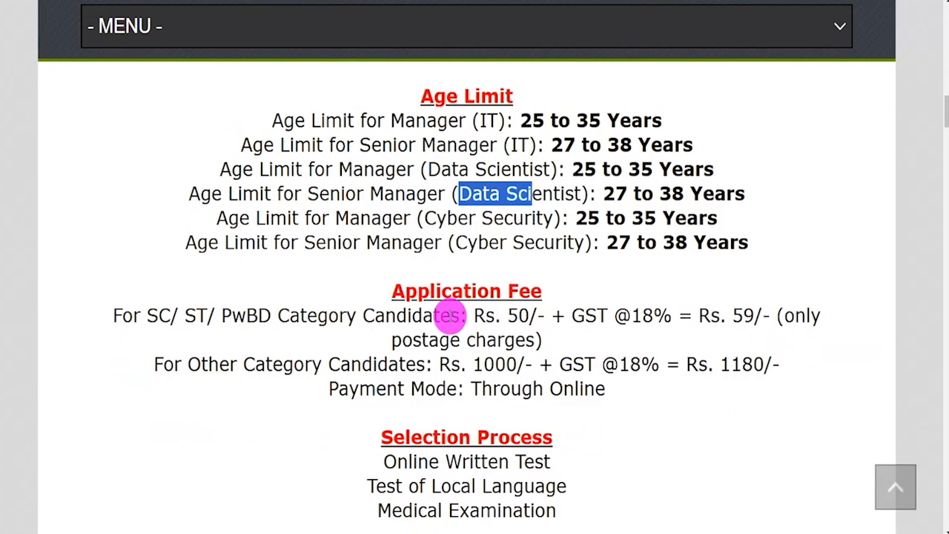
{"action": "left_click_drag", "start_coordinate": [158, 240], "coordinate": [520, 239]}
{"action": "left_click_drag", "start_coordinate": [585, 239], "coordinate": [653, 242]}
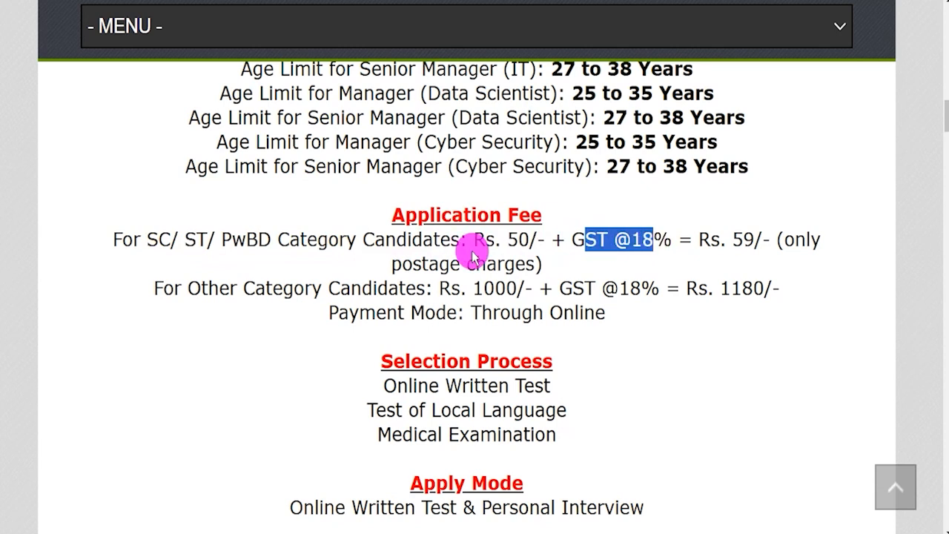
{"action": "left_click_drag", "start_coordinate": [201, 288], "coordinate": [363, 293]}
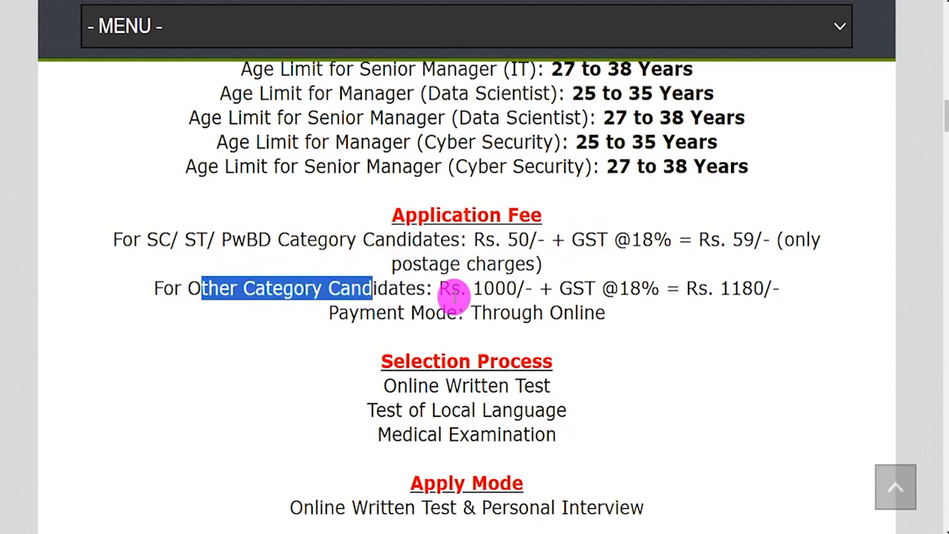
{"action": "left_click_drag", "start_coordinate": [473, 288], "coordinate": [641, 290]}
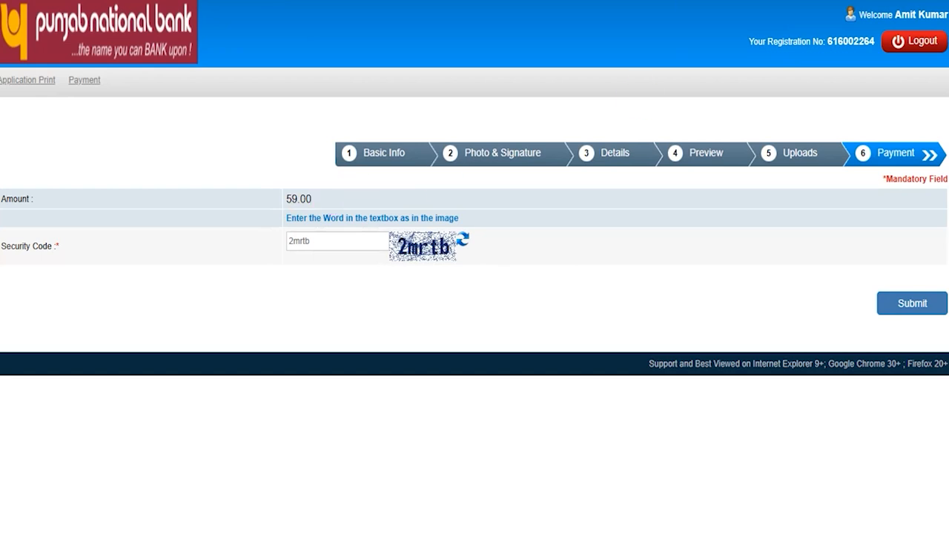
{"action": "left_click_drag", "start_coordinate": [408, 265], "coordinate": [478, 265]}
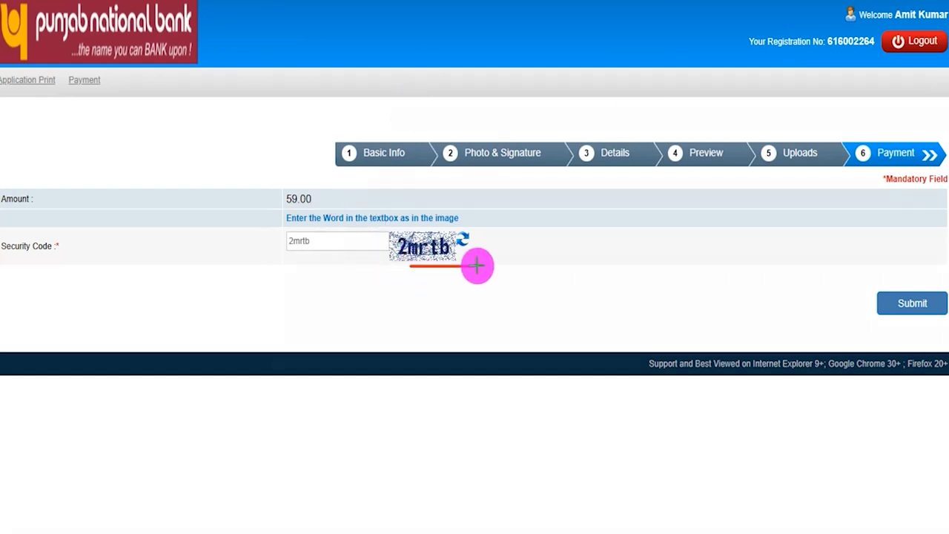
{"action": "left_click_drag", "start_coordinate": [318, 244], "coordinate": [357, 222]}
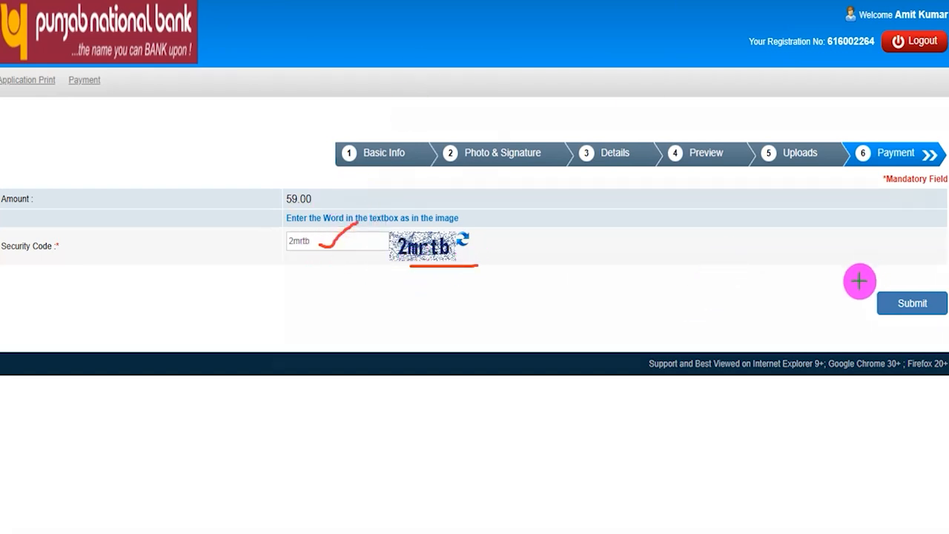
{"action": "left_click_drag", "start_coordinate": [848, 300], "coordinate": [905, 269]}
Submit the application fee page and select UPI as the payment method after viewing the wallet and QR options
{"action": "left_click", "coordinate": [910, 310]}
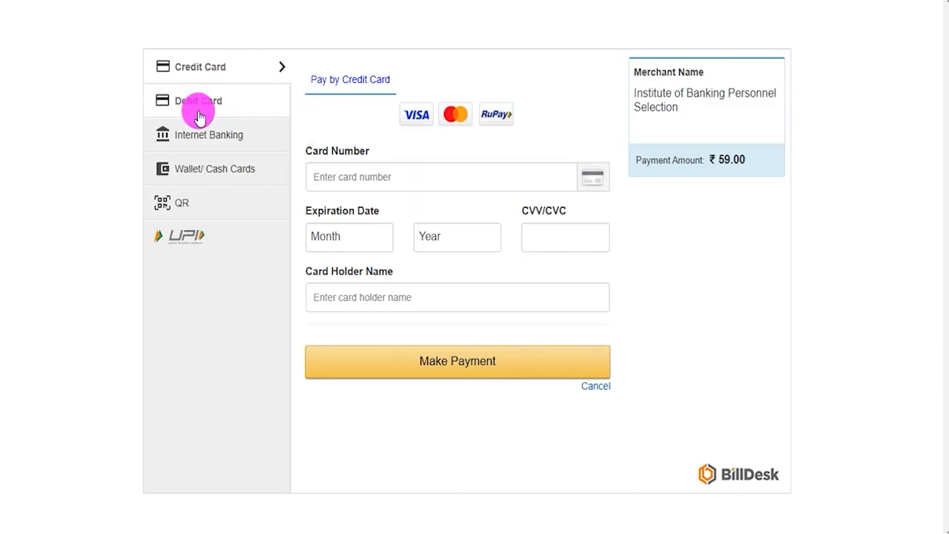
{"action": "left_click", "coordinate": [222, 169]}
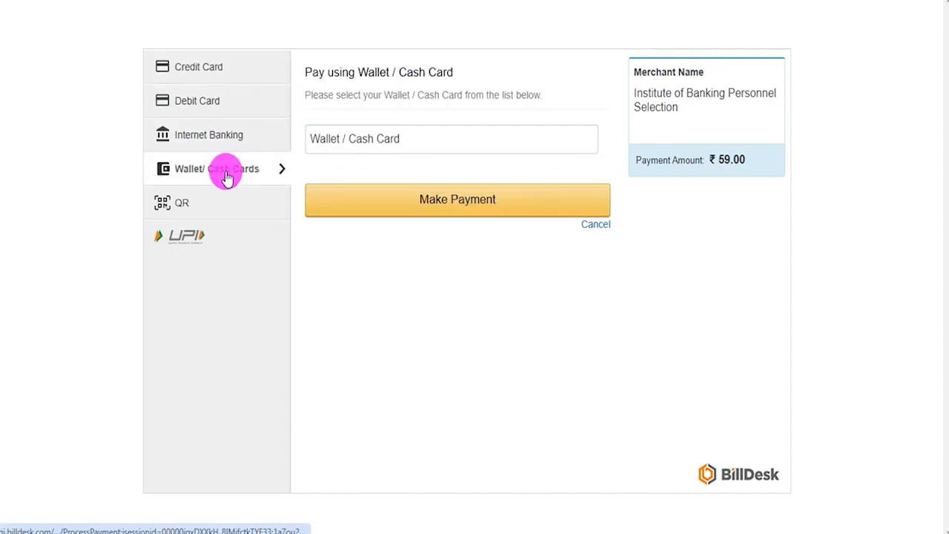
{"action": "left_click", "coordinate": [186, 210]}
{"action": "left_click", "coordinate": [194, 236]}
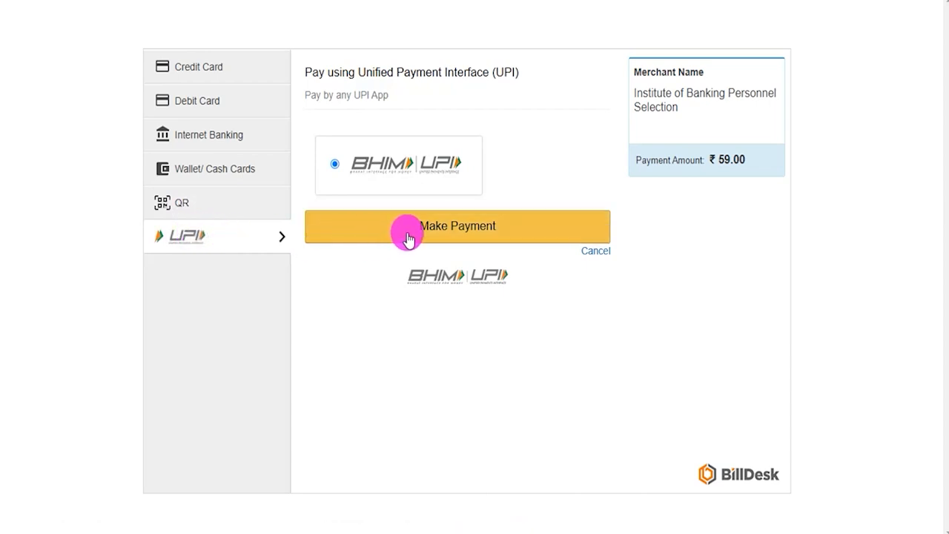
Proceed with the BHIM UPI payment, accept the convenience fee summary, and reveal the QR code for paying by any UPI app
{"action": "left_click", "coordinate": [442, 232]}
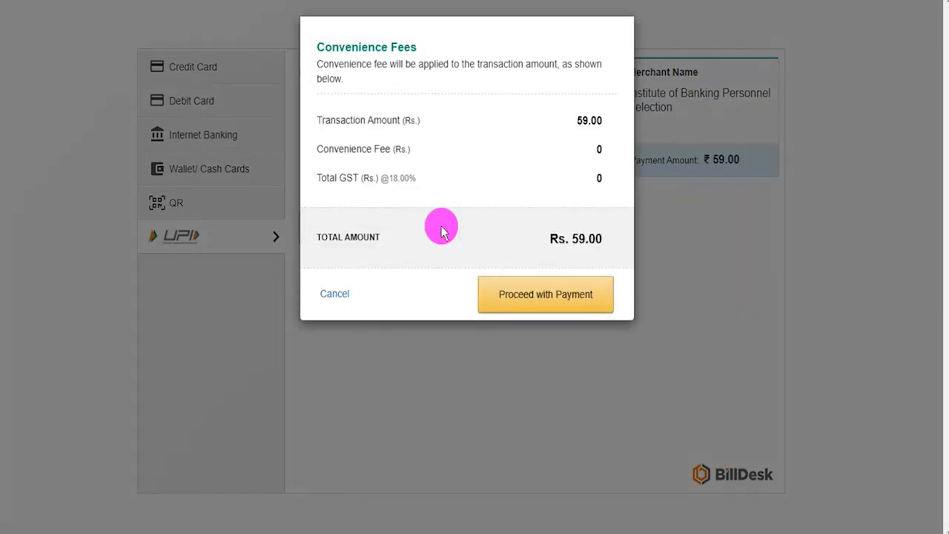
{"action": "left_click", "coordinate": [546, 304]}
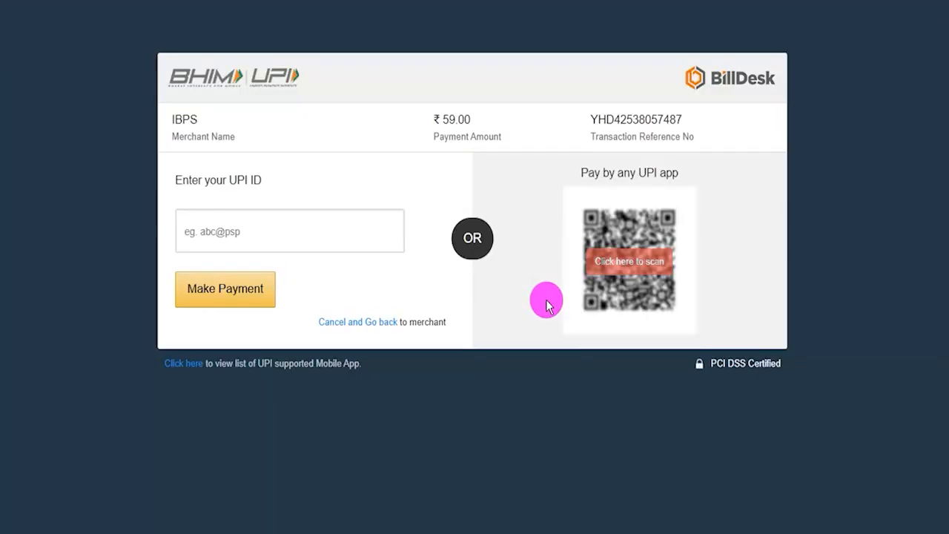
{"action": "left_click", "coordinate": [259, 228]}
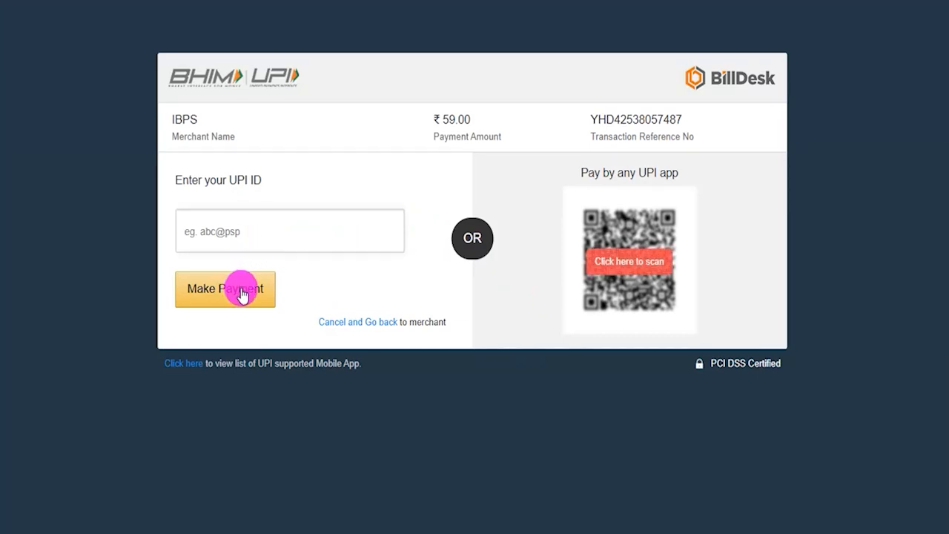
{"action": "left_click", "coordinate": [626, 265]}
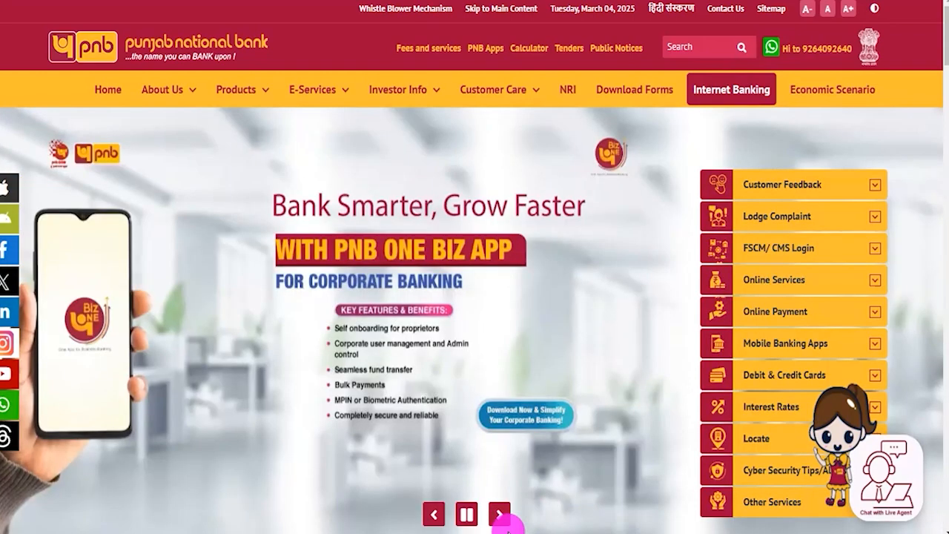
{"action": "left_click", "coordinate": [497, 515]}
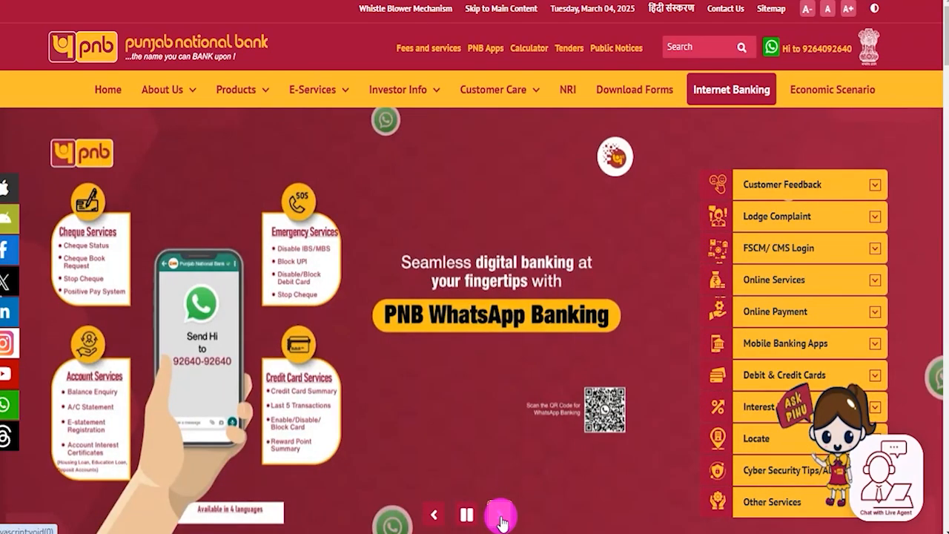
{"action": "left_click", "coordinate": [502, 521]}
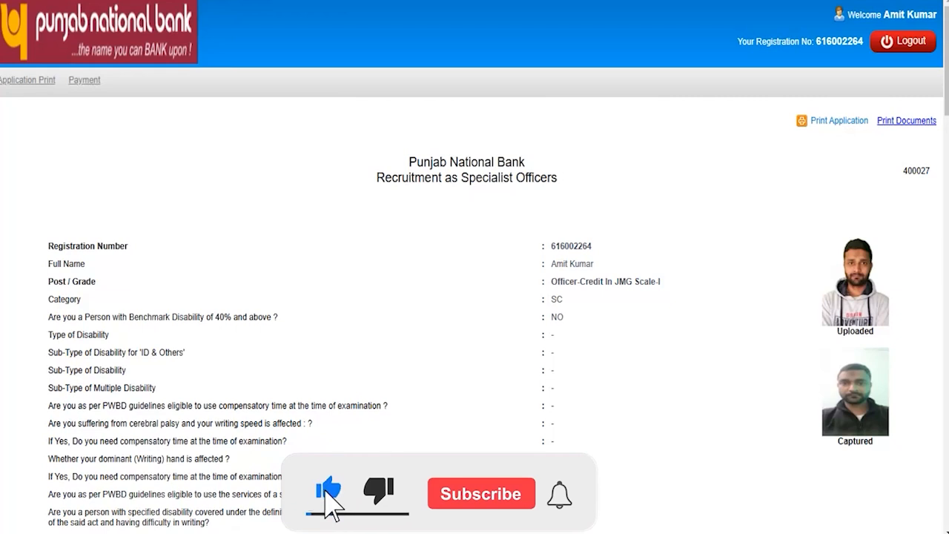
{"action": "left_click", "coordinate": [372, 250]}
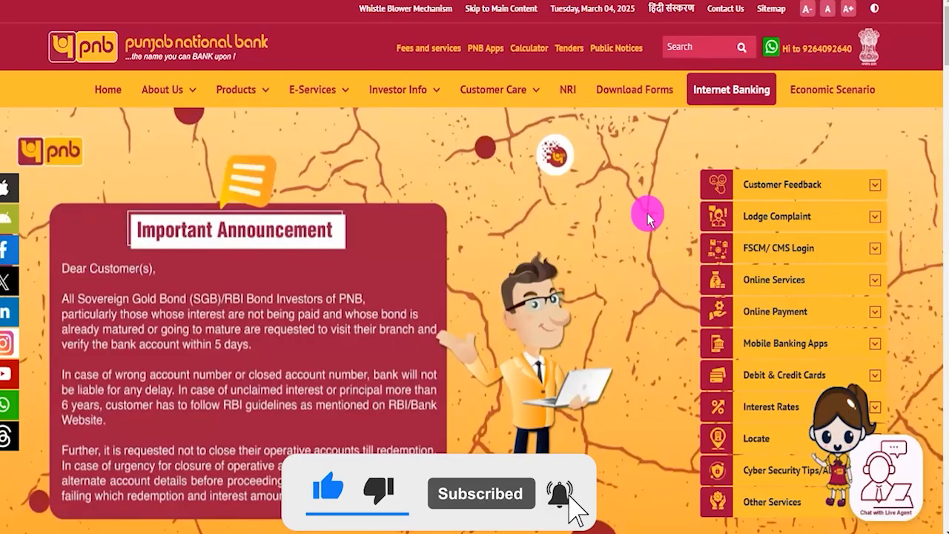
{"action": "left_click", "coordinate": [509, 527]}
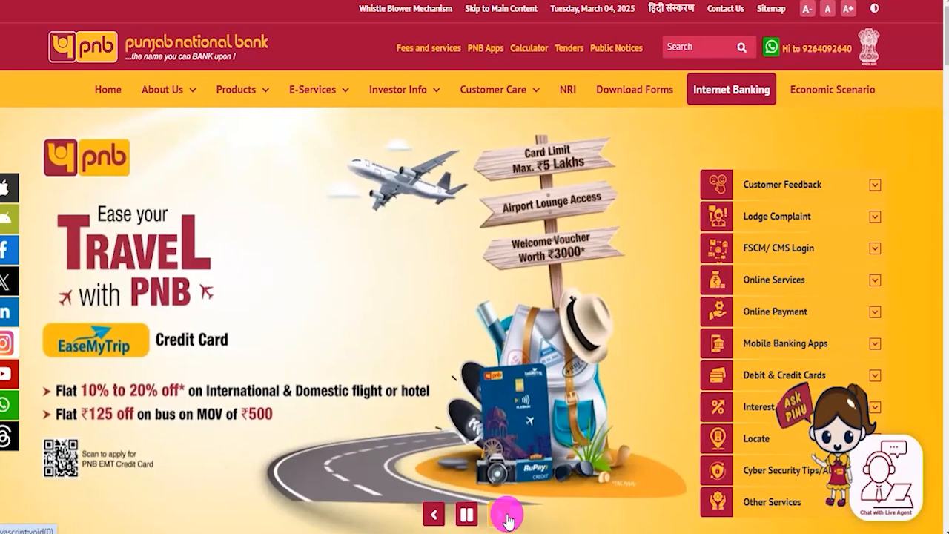